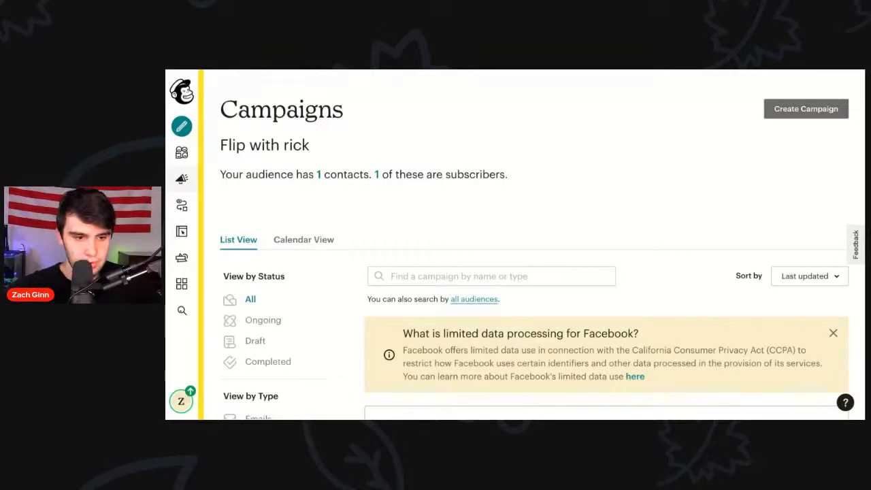
Step: Scroll the Campaigns page to confirm 'No campaigns yet', then return to the top
scroll(544, 185, down, 5)
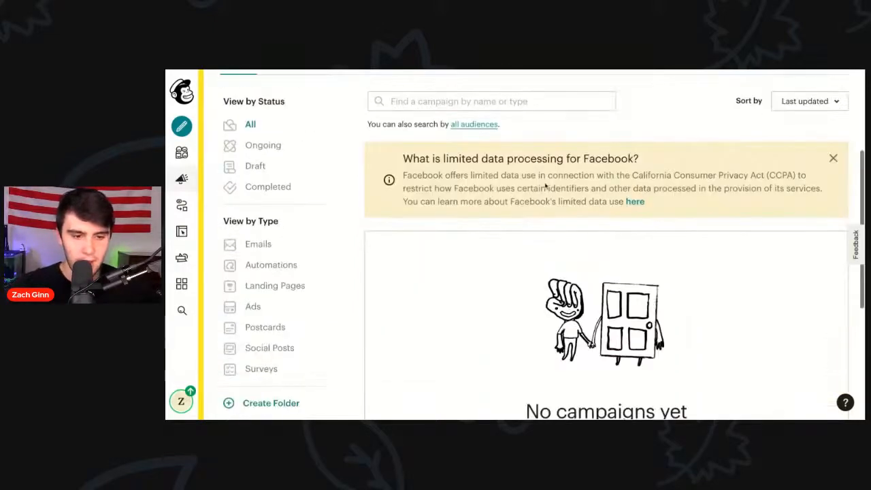
scroll(544, 244, up, 5)
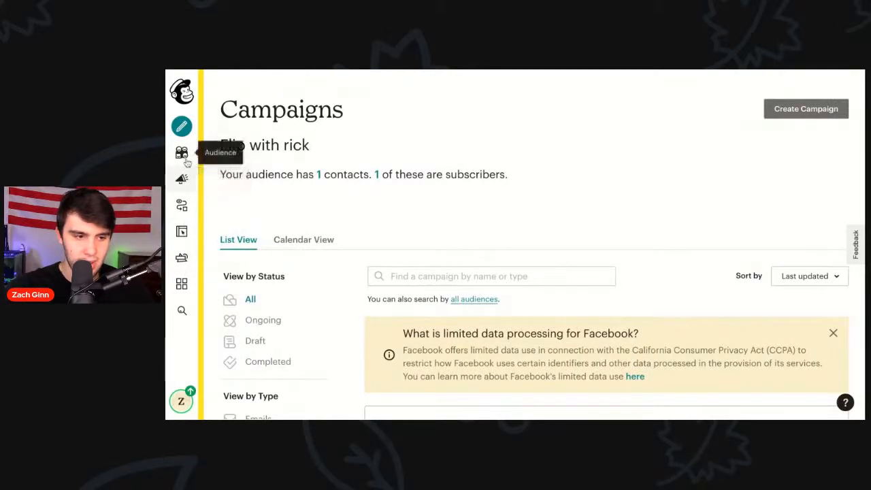
Step: Create a regular email campaign named 'port saint lucie deal email blast'
click(184, 133)
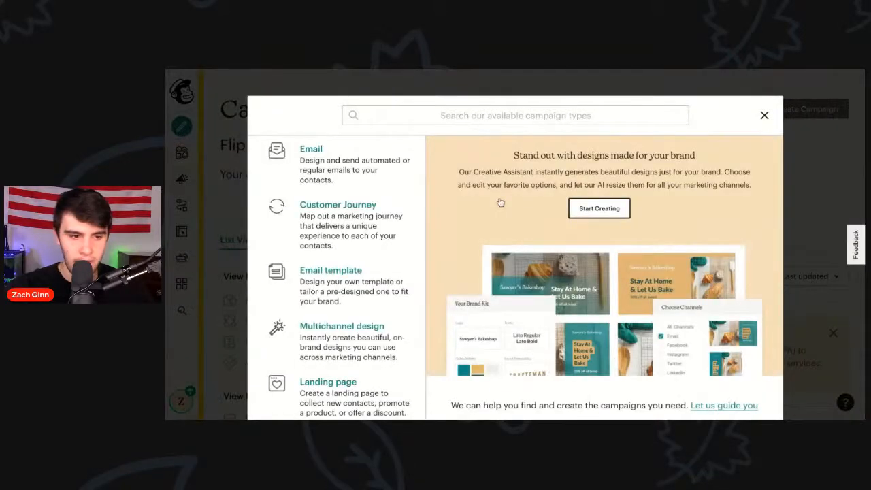
click(315, 167)
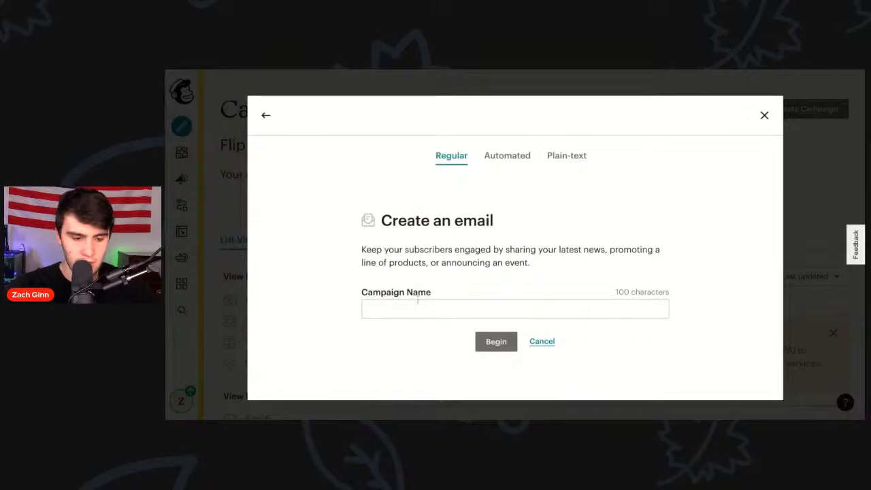
text(p)
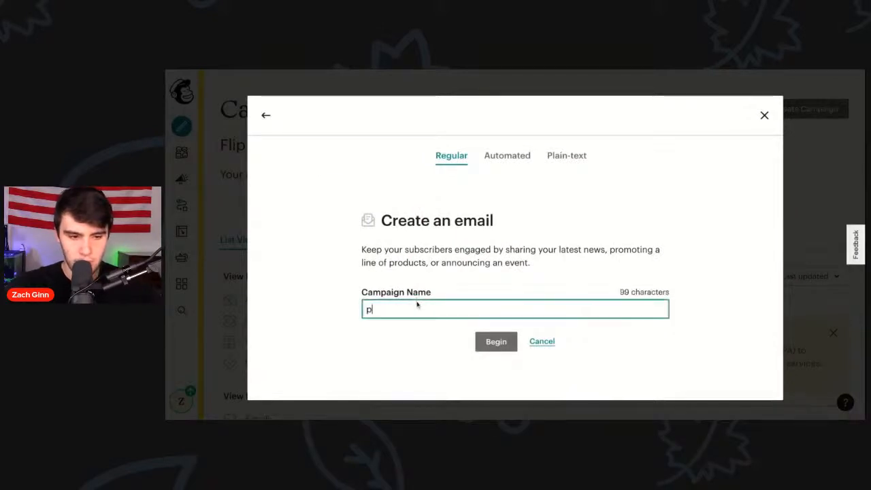
text(ort saint lu)
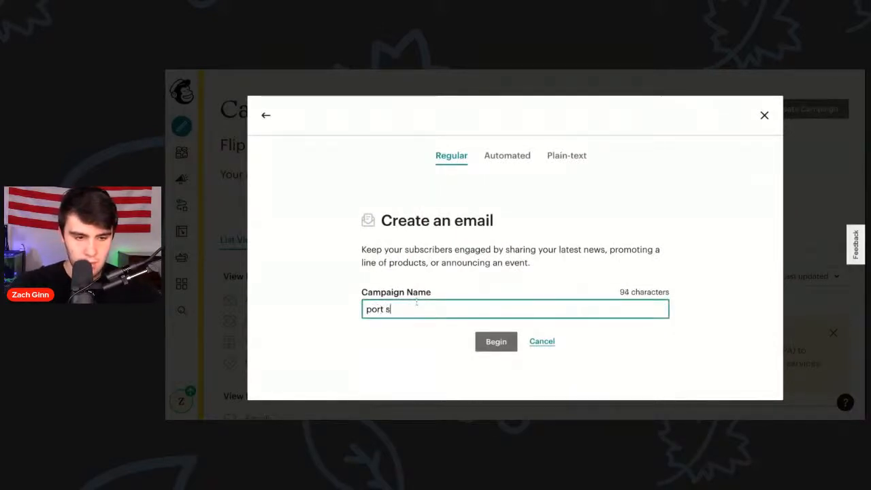
key(BackSpace)
key(BackSpace)
text(lu)
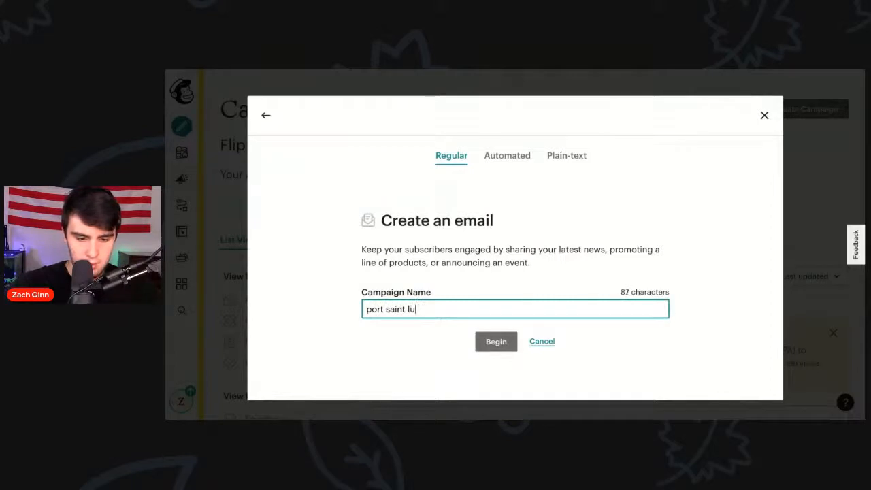
text(cie deal email balst)
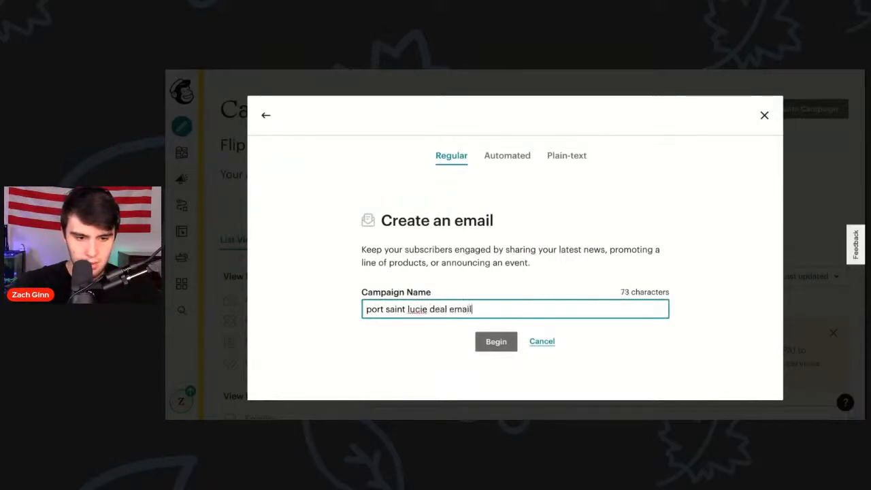
key(BackSpace)
key(BackSpace)
key(BackSpace)
key(BackSpace)
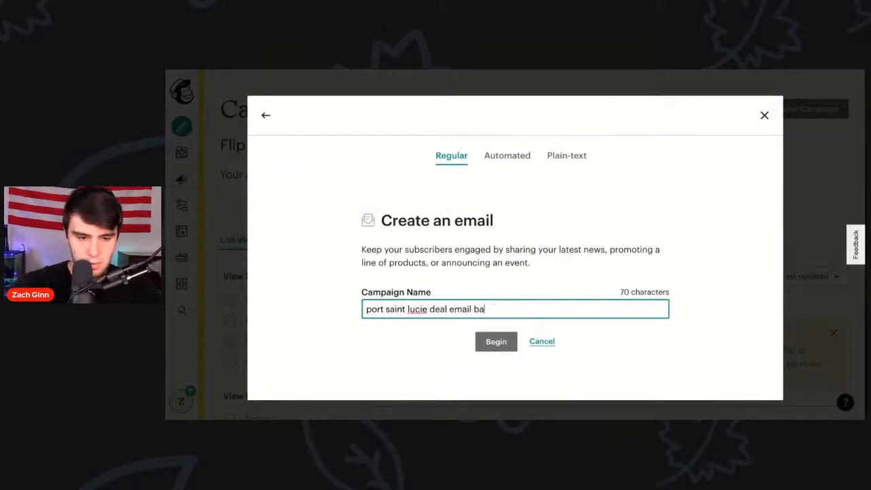
text(last)
click(496, 349)
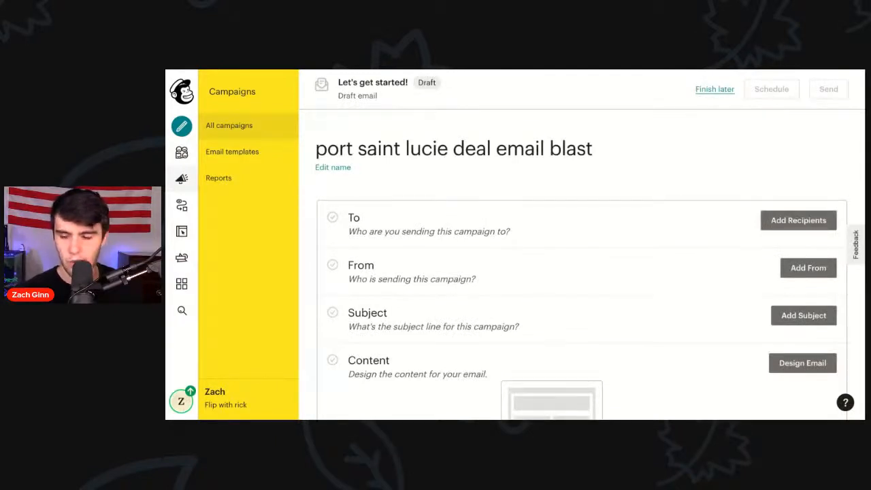
Step: Add recipients to the campaign by choosing to import contacts
click(781, 226)
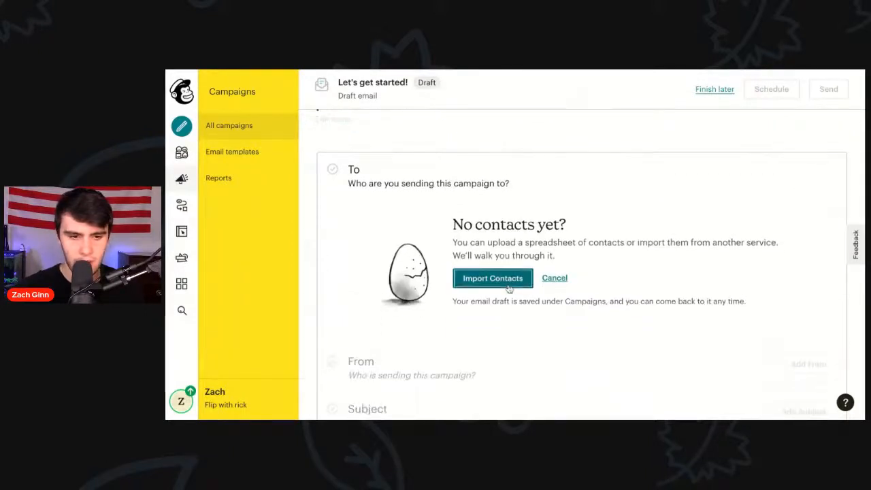
click(509, 288)
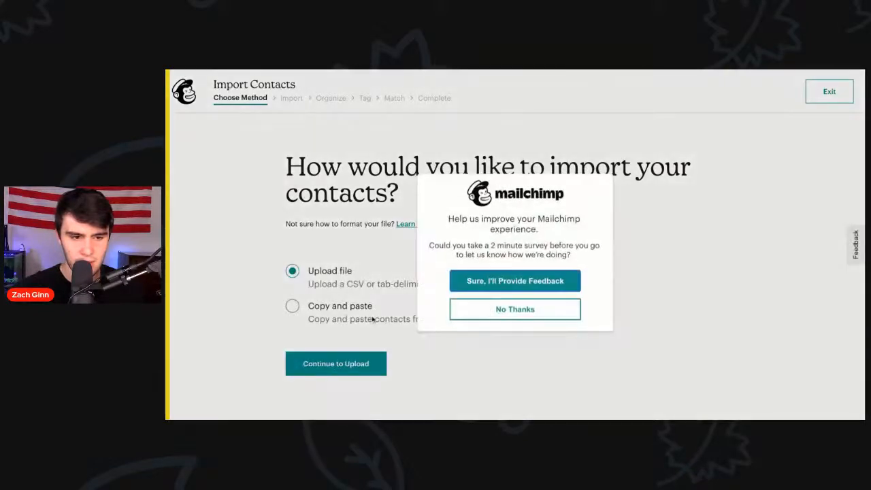
Step: Dismiss the survey and upload 'email list live.csv' as the contacts file
click(495, 303)
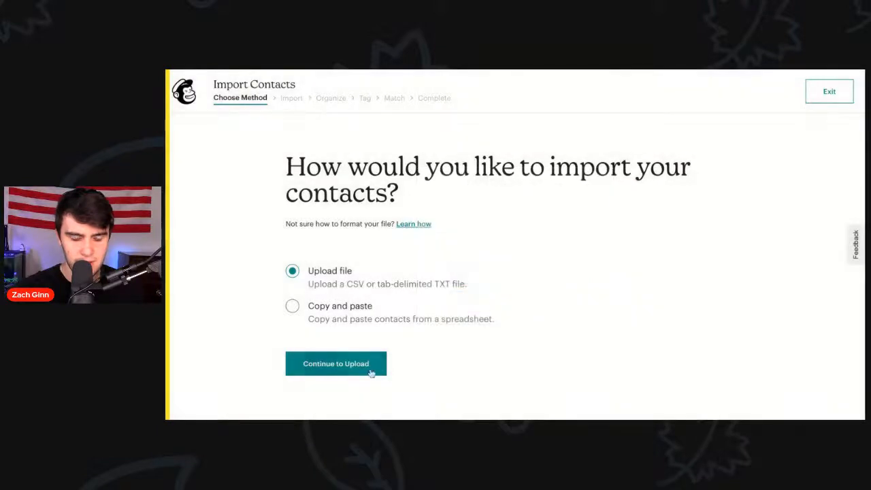
click(335, 362)
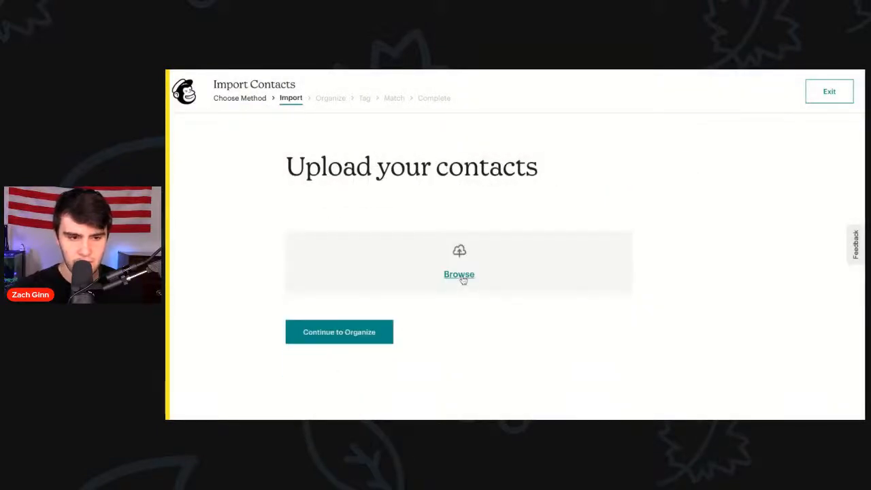
click(463, 281)
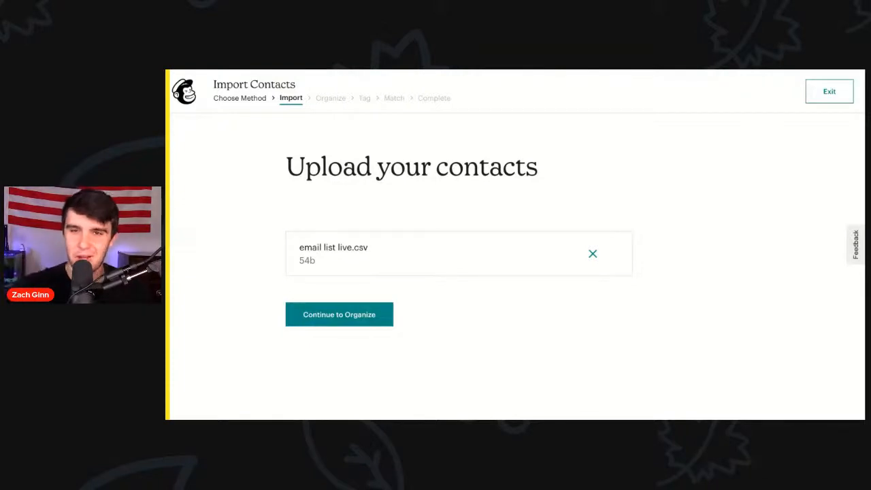
click(317, 324)
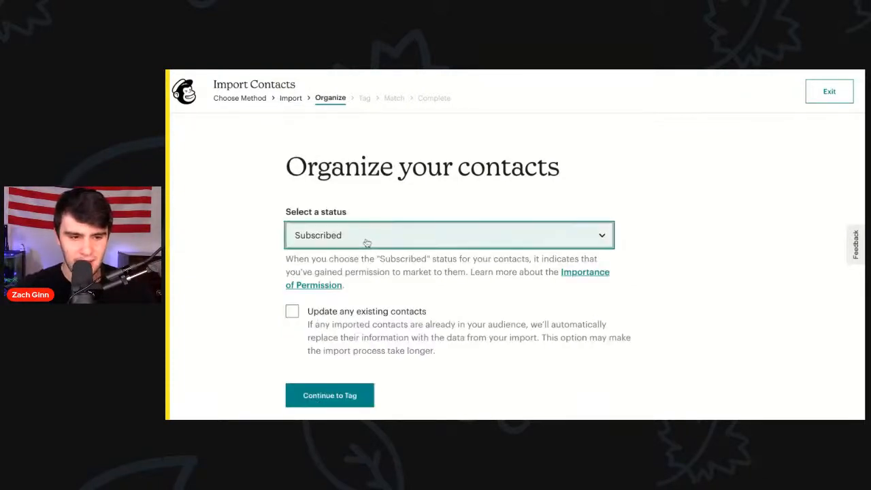
Step: Import with existing contacts updated and tag them 'PSL cash buyers', then proceed to matching
click(292, 310)
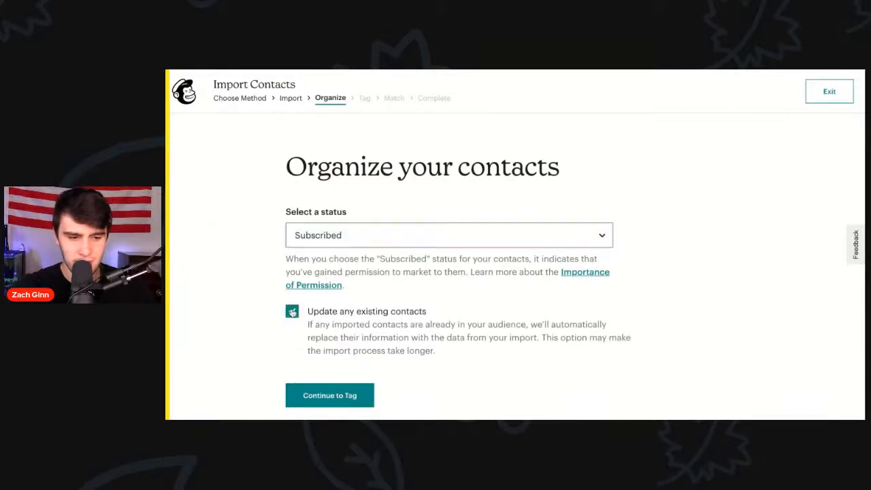
click(321, 394)
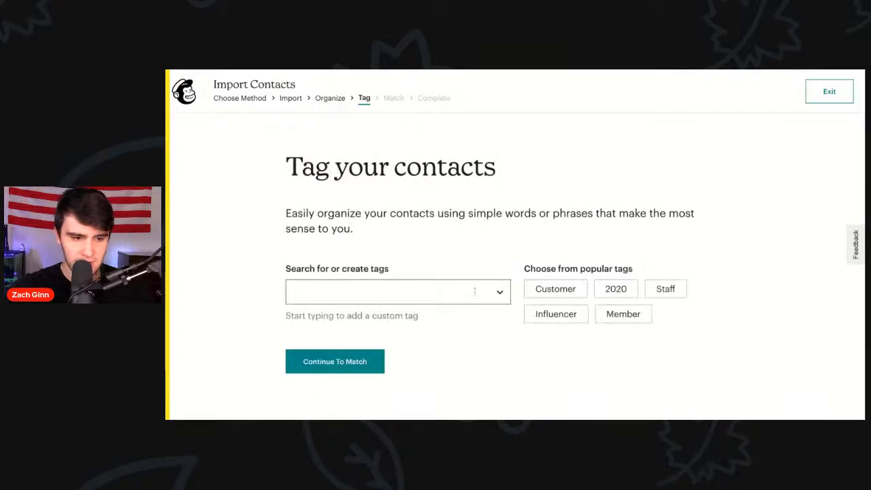
click(401, 296)
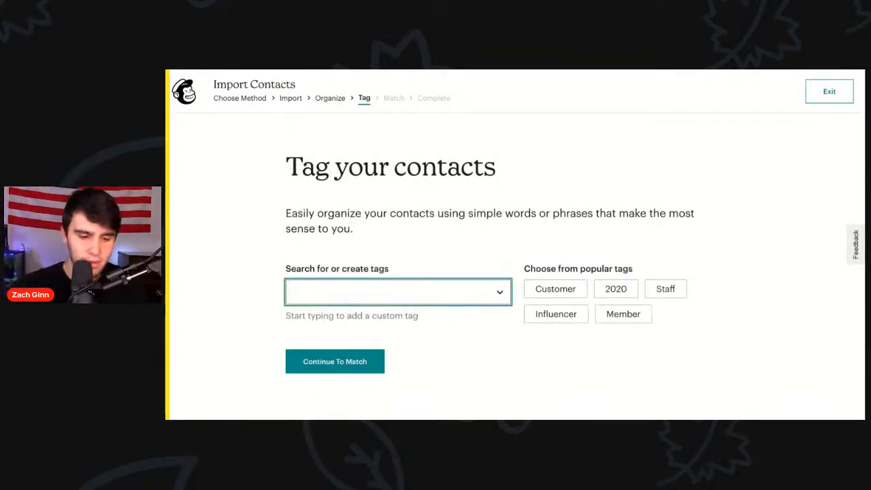
text(port)
key(BackSpace)
key(BackSpace)
key(BackSpace)
key(BackSpace)
key(BackSpace)
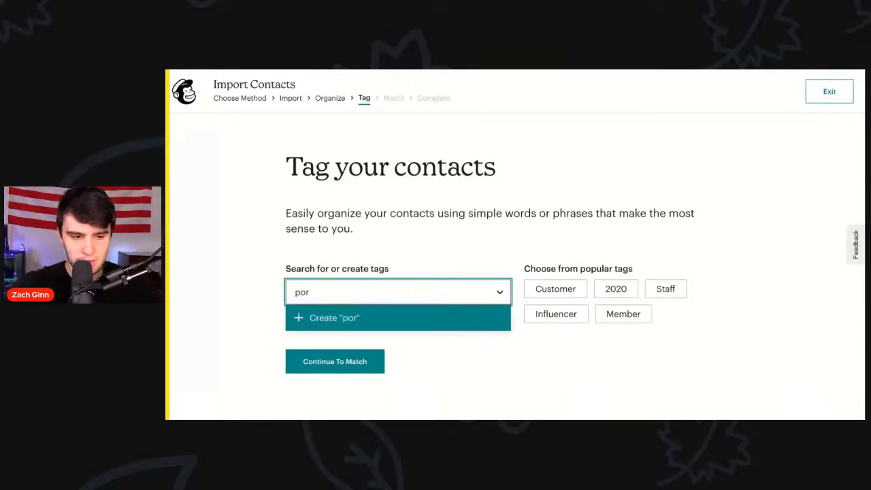
text(PSL cash)
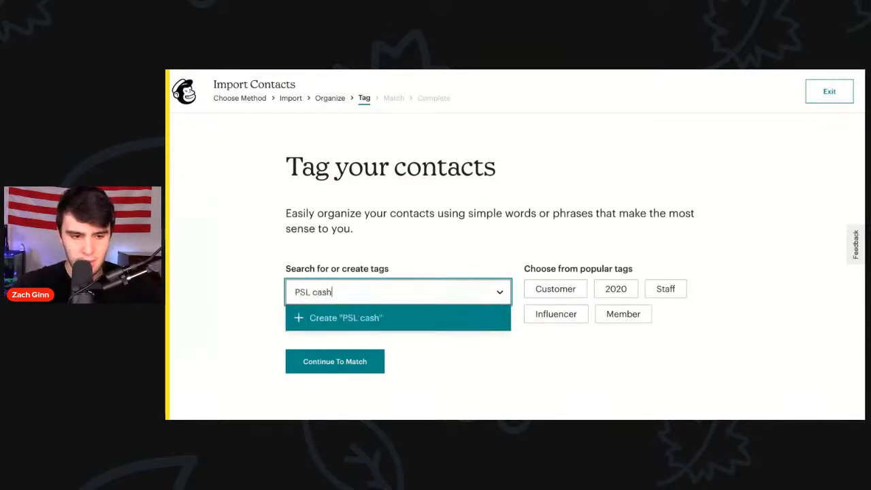
text( buyers)
click(399, 320)
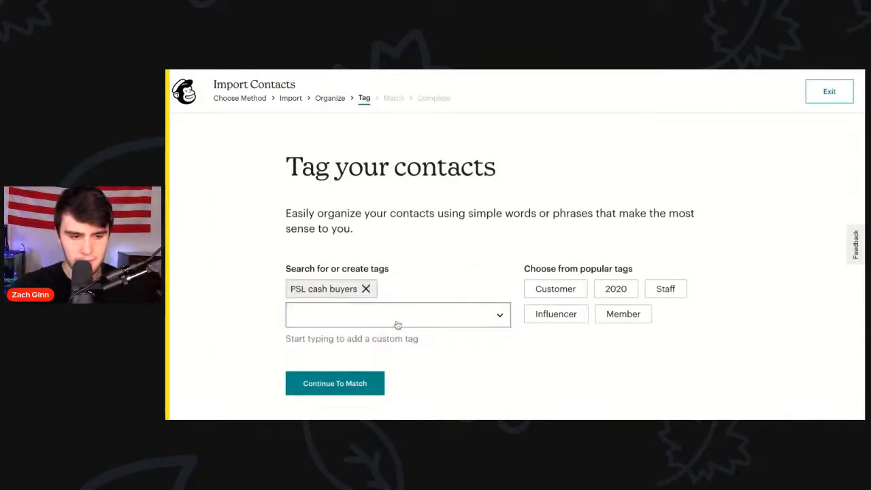
click(331, 382)
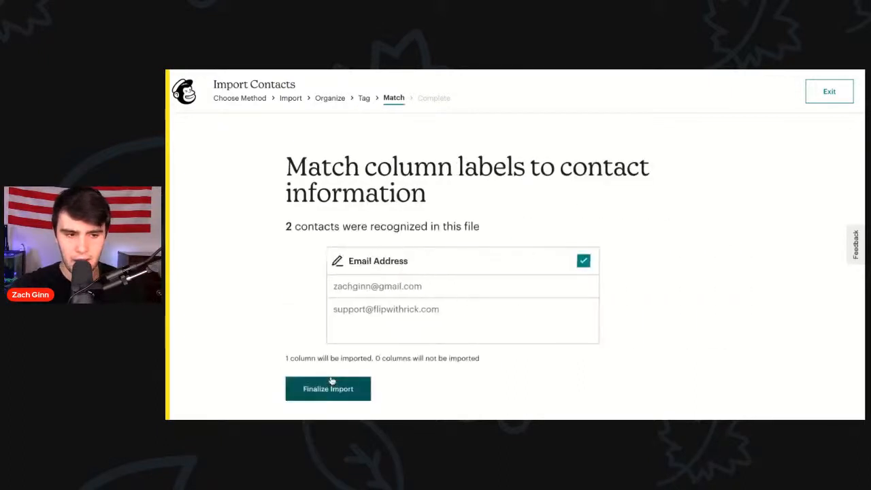
Step: Keep the Email Address column matched and complete the import of the 2 contacts
click(325, 389)
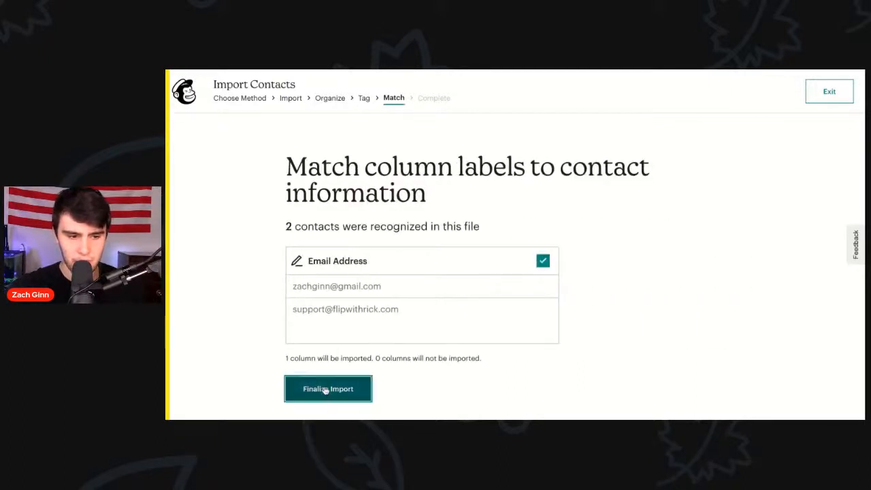
click(547, 261)
click(546, 262)
click(334, 391)
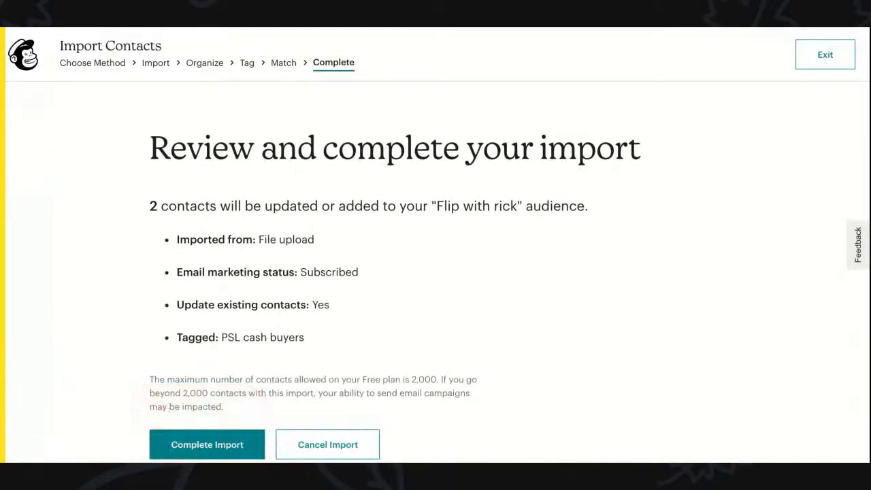
scroll(467, 297, down, 1)
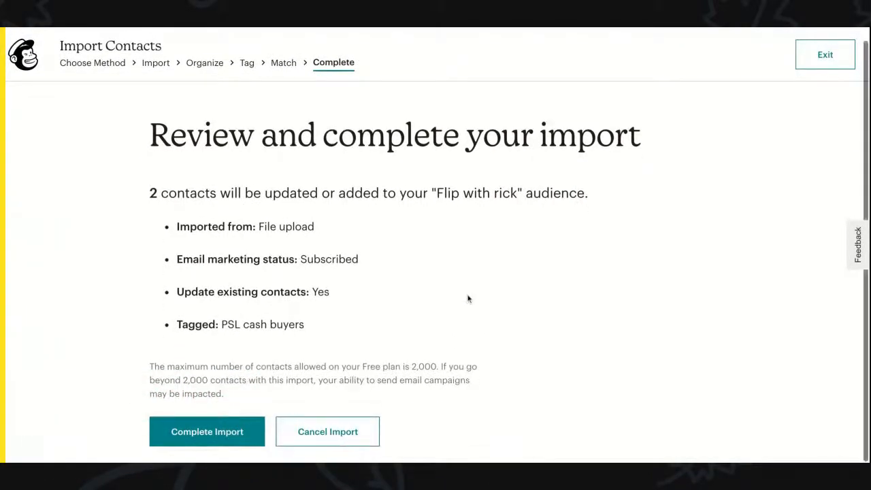
click(203, 430)
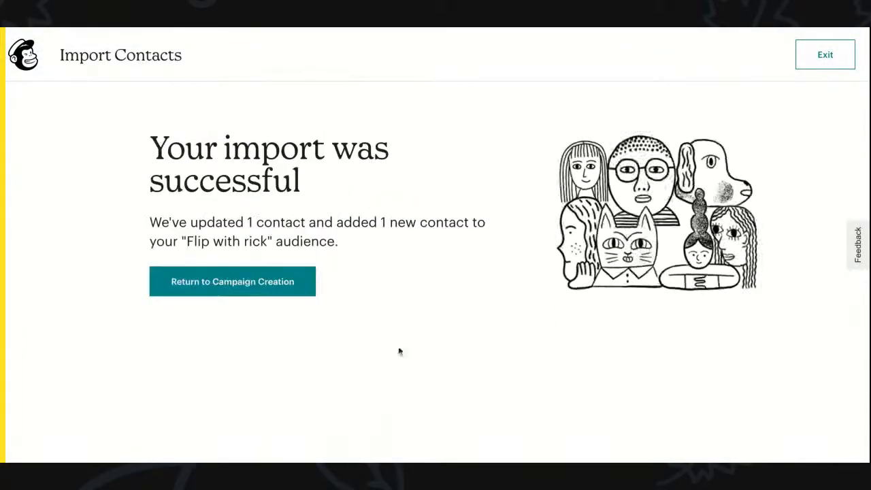
Step: Return to the campaign and save the From sender with a corrected sender e-mail address
click(212, 288)
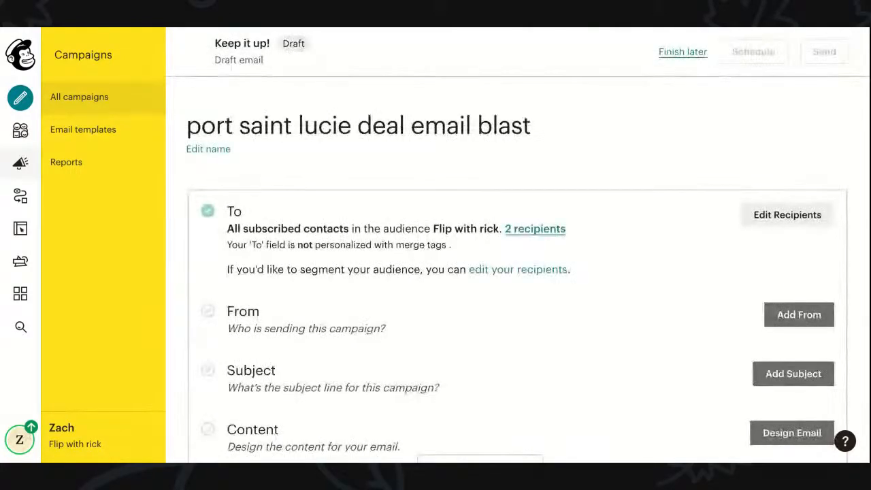
scroll(465, 249, down, 2)
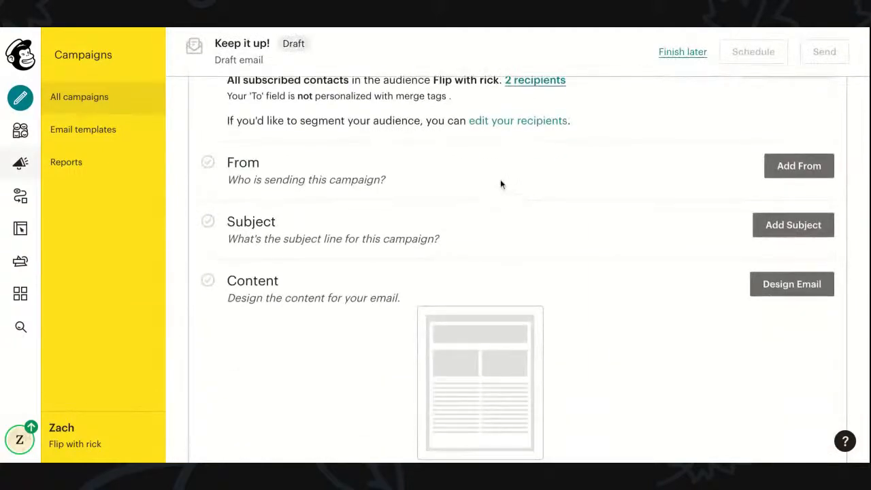
click(797, 166)
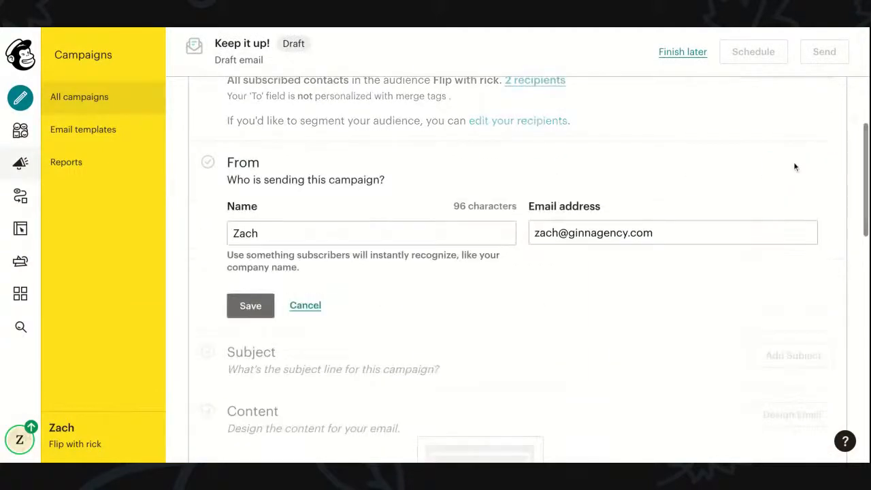
triple_click(563, 232)
key(BackSpace)
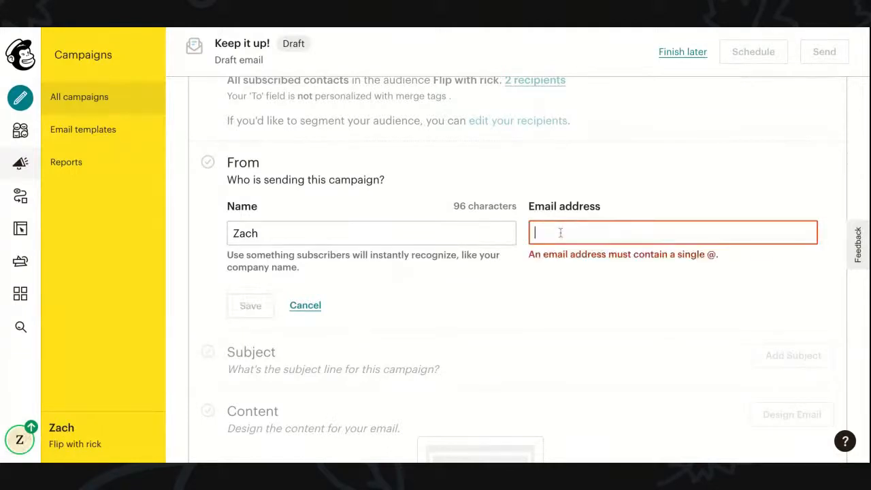
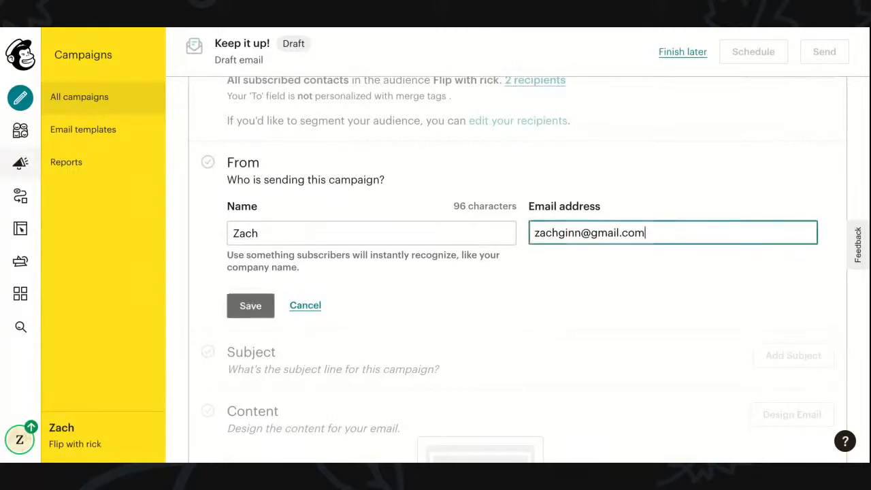
click(257, 307)
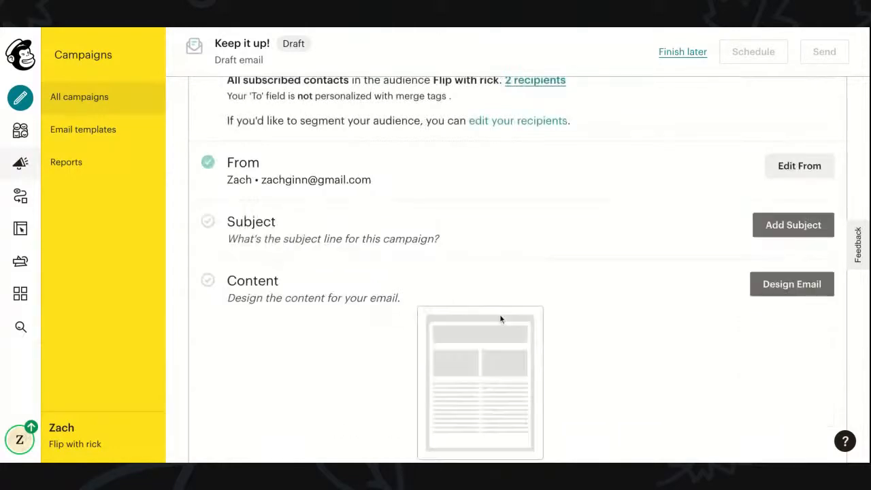
Step: Choose Design Email in the campaign's Content section to reach the builder choice
scroll(665, 246, down, 1)
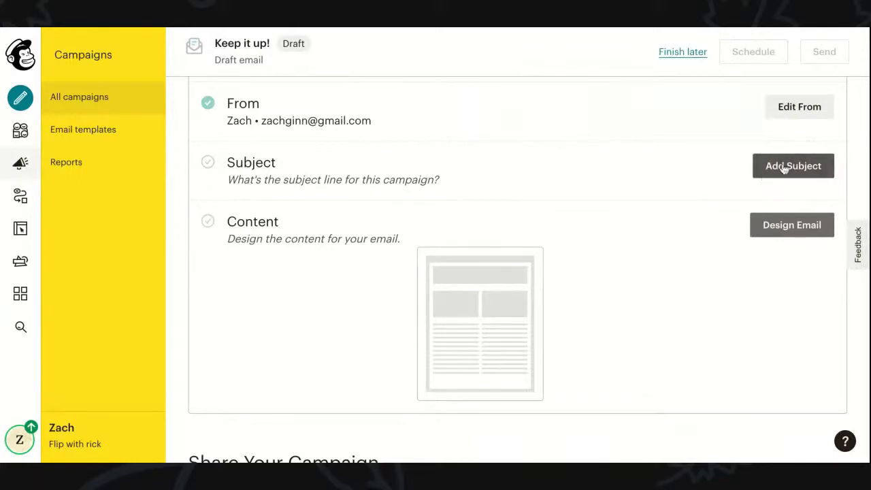
scroll(599, 190, down, 5)
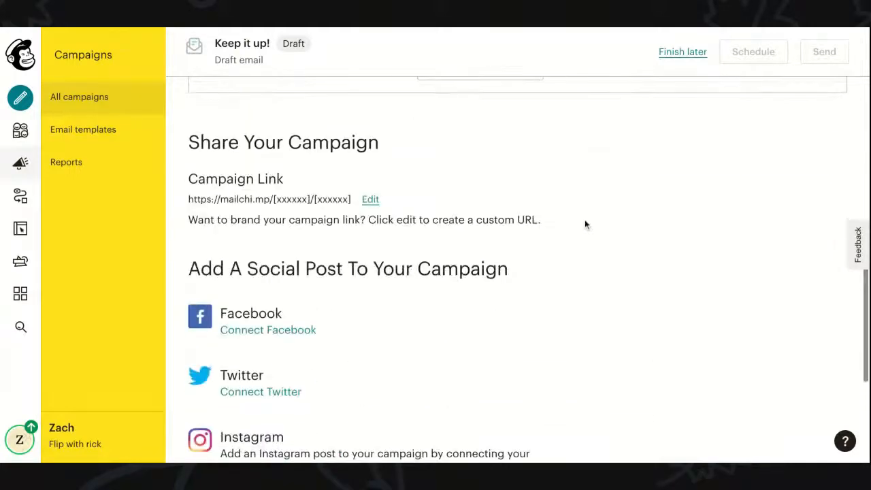
scroll(584, 225, up, 5)
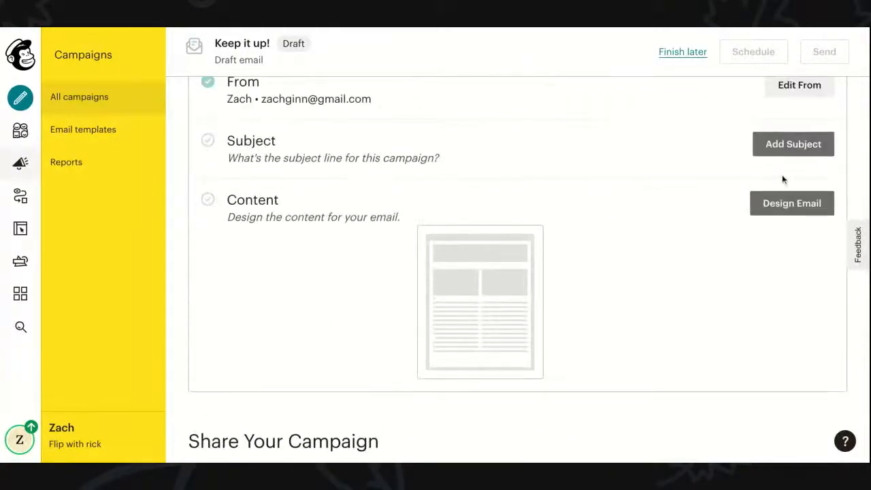
click(783, 202)
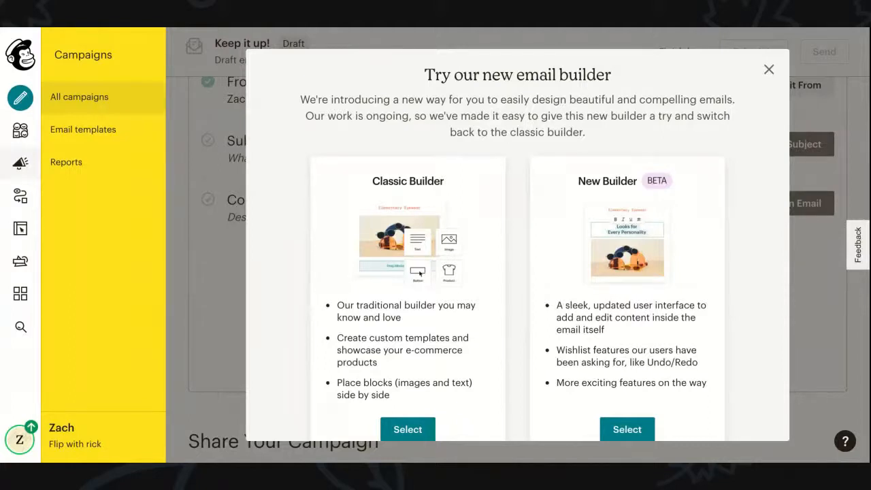
scroll(409, 340, down, 1)
Step: Select the Classic Builder and base the email on the Sell Products layout
click(408, 396)
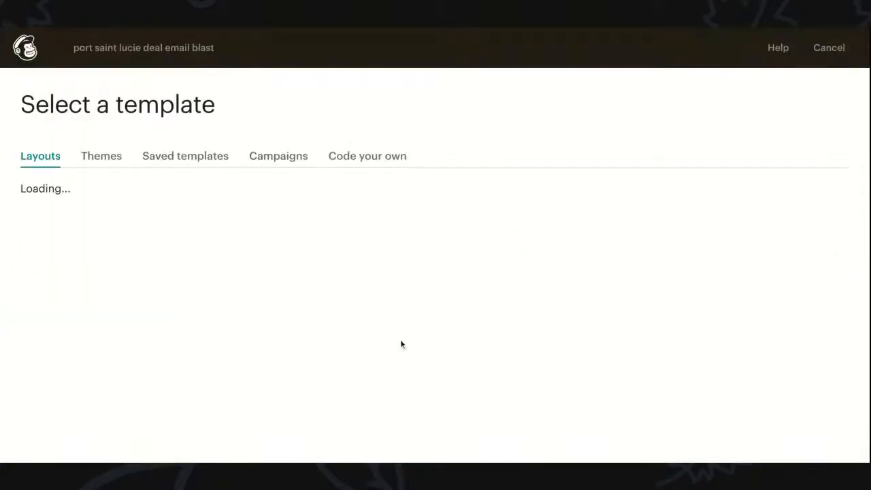
scroll(379, 268, down, 2)
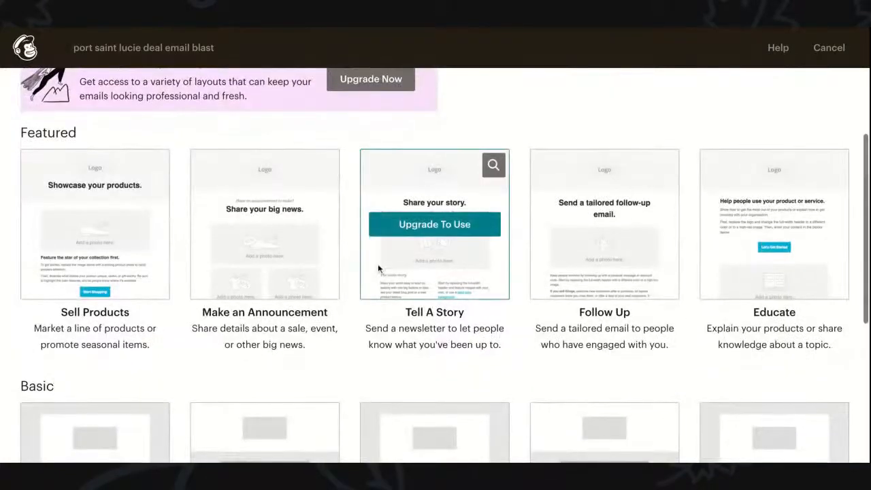
scroll(360, 366, down, 3)
scroll(361, 366, down, 2)
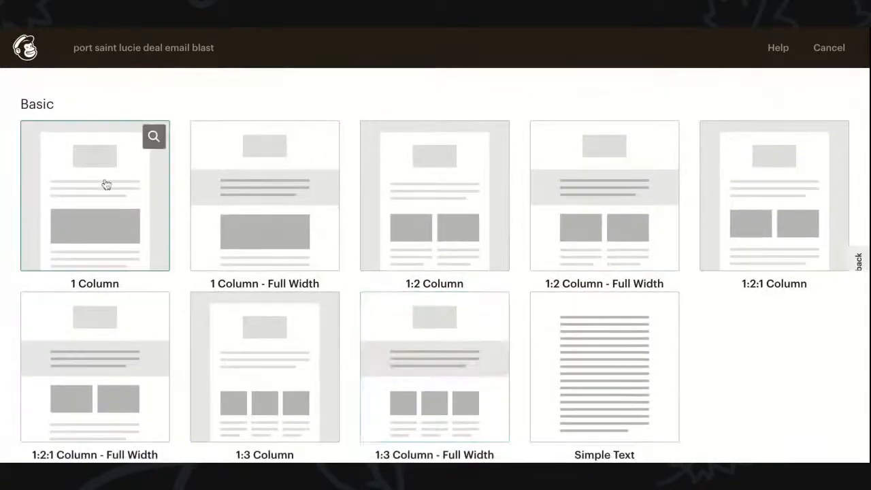
scroll(184, 264, up, 4)
scroll(185, 267, up, 1)
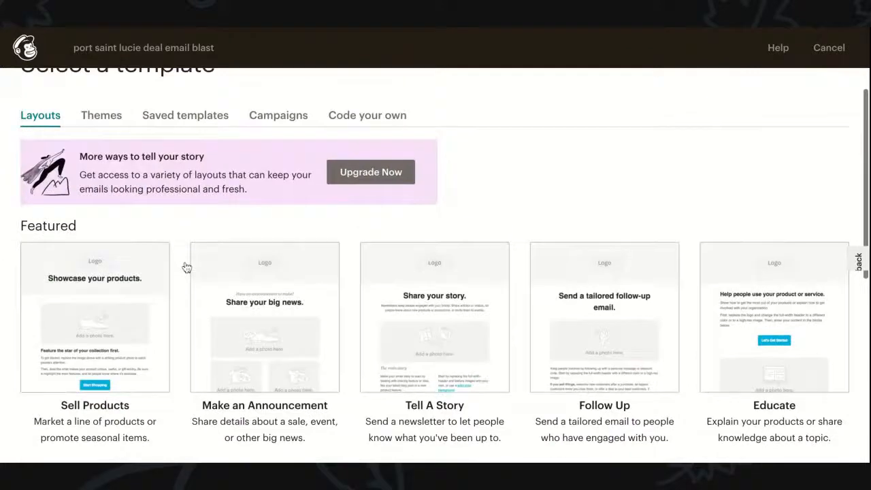
scroll(186, 266, down, 1)
mouse_move(138, 457)
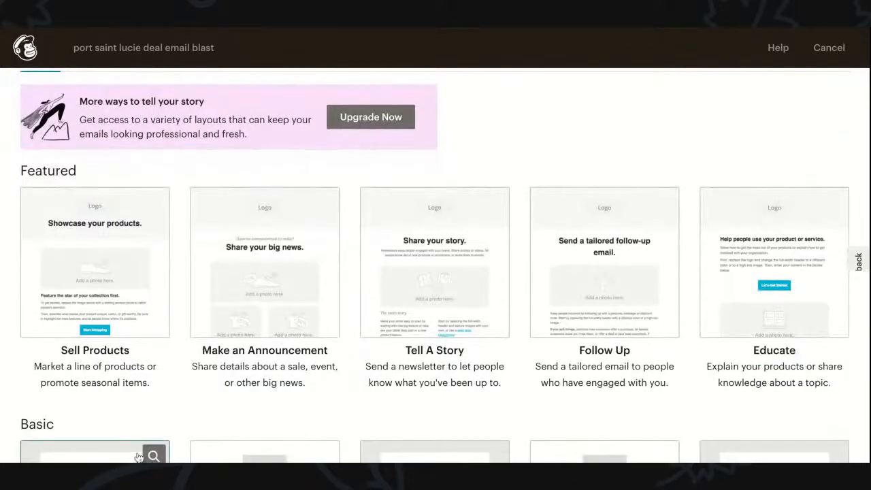
mouse_move(110, 277)
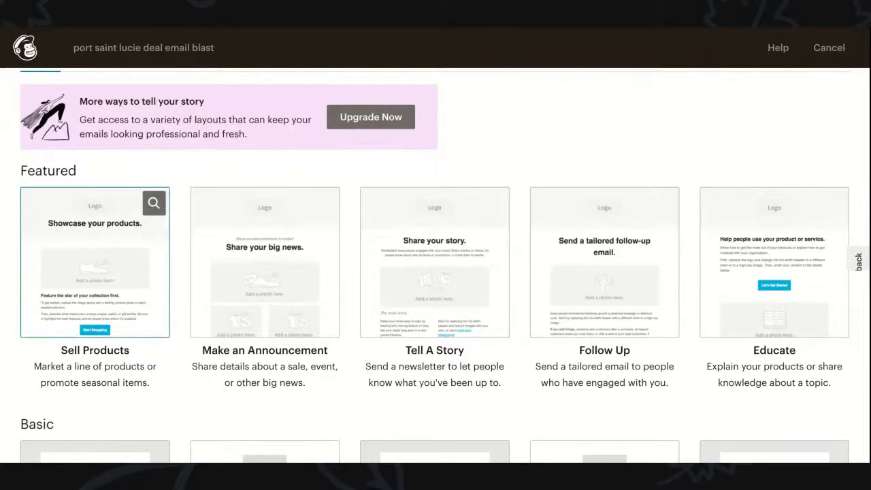
mouse_move(218, 283)
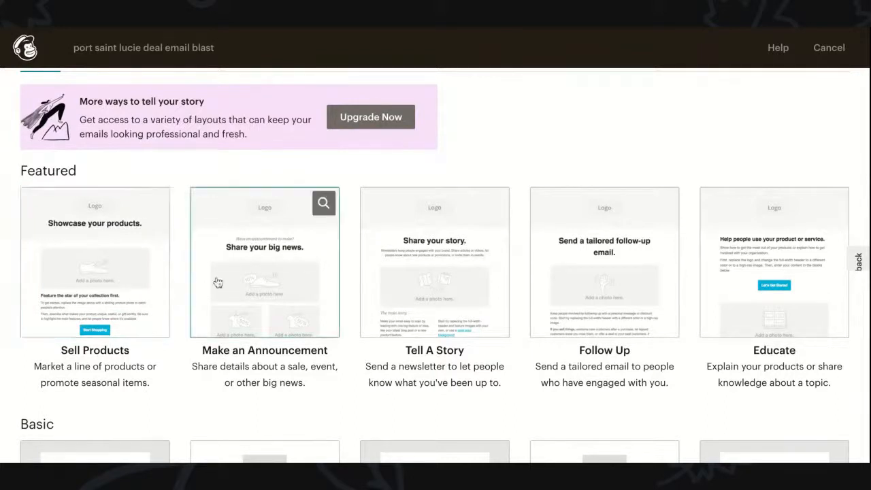
click(106, 270)
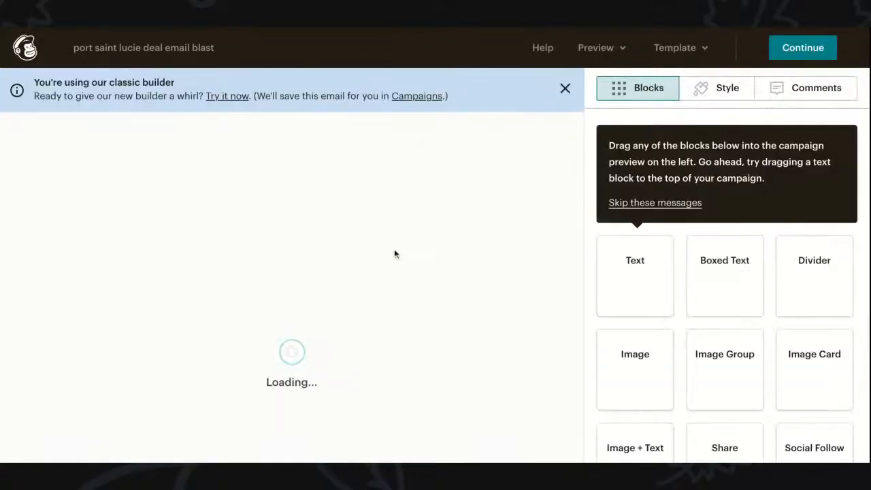
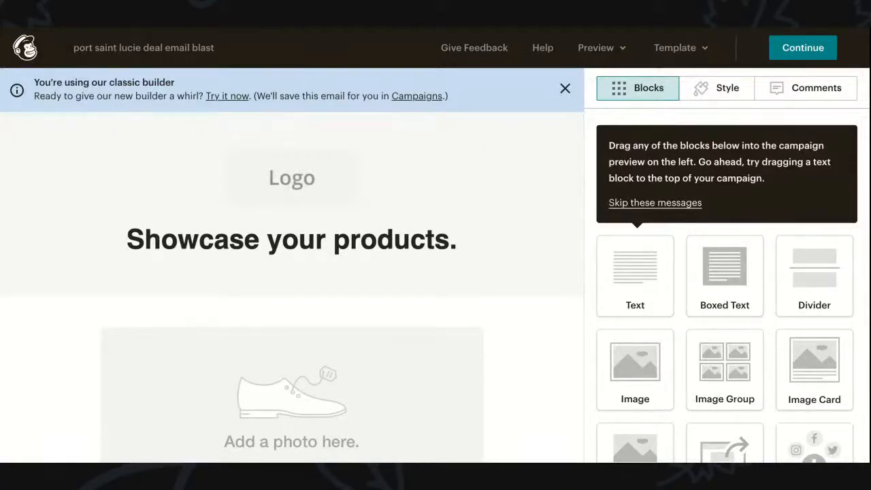
Step: Delete the Logo block and the 'Showcase your products.' heading block from the template
scroll(338, 195, down, 1)
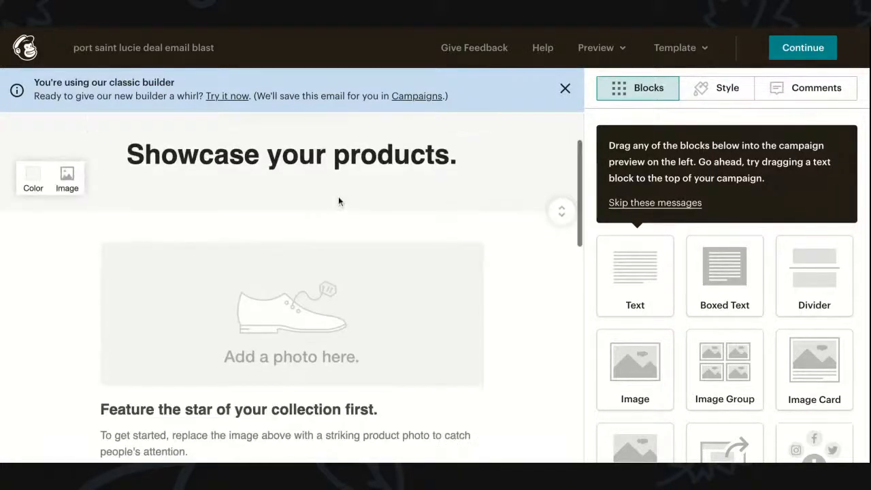
scroll(338, 196, up, 1)
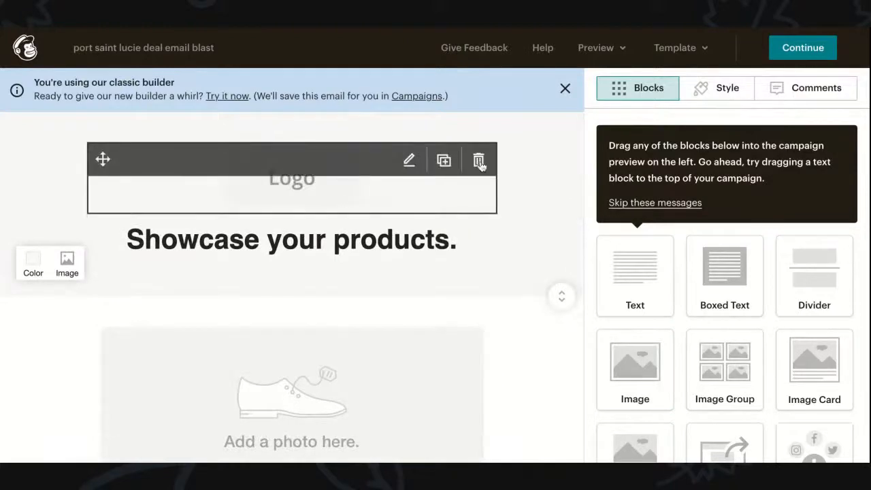
click(478, 161)
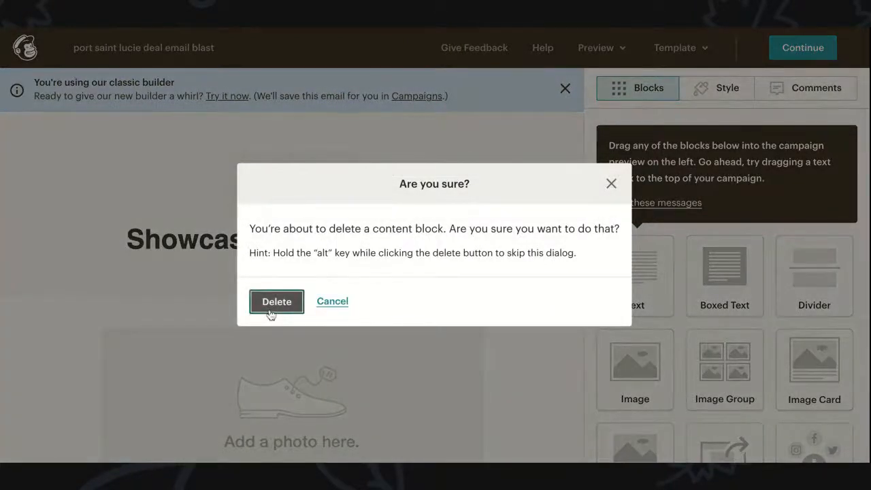
click(272, 307)
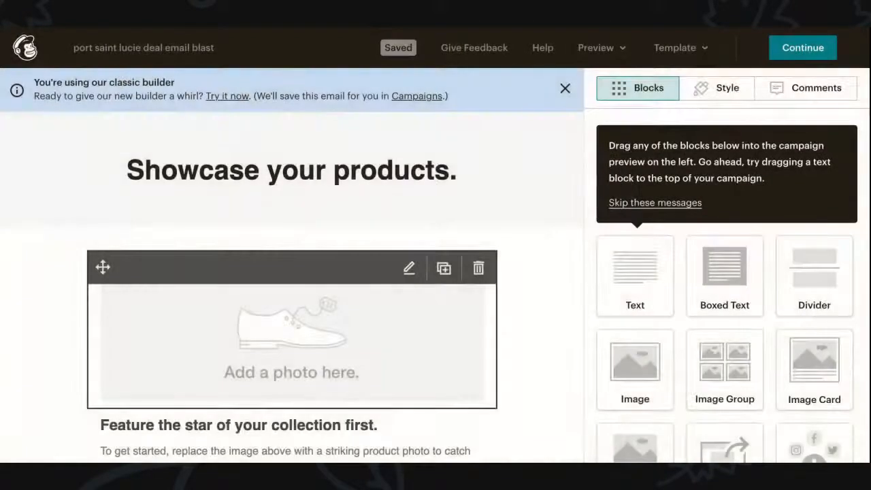
click(477, 159)
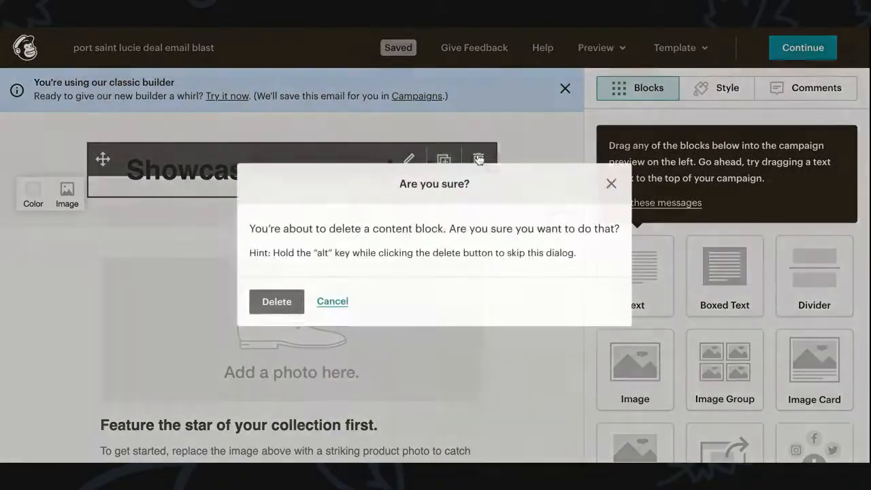
click(277, 302)
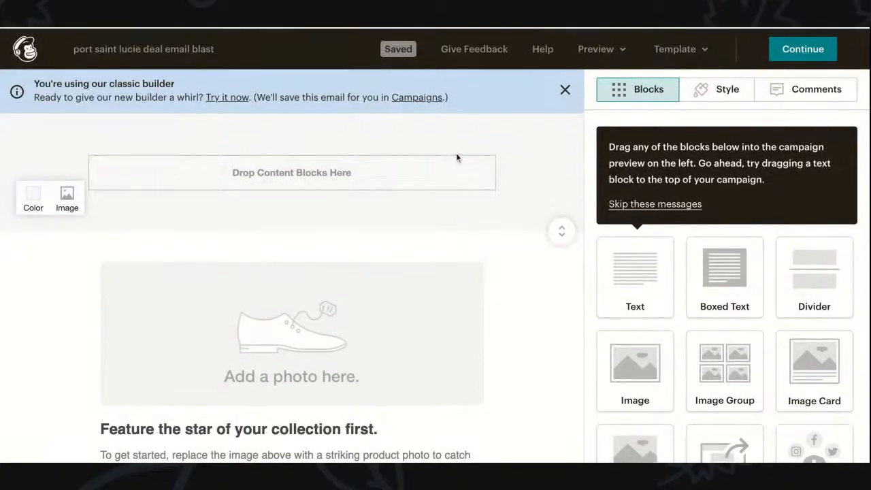
Step: Reduce the header section's padding to 0px and open its image background library
mouse_move(561, 227)
mouse_down()
mouse_move(559, 183)
mouse_move(560, 227)
mouse_up()
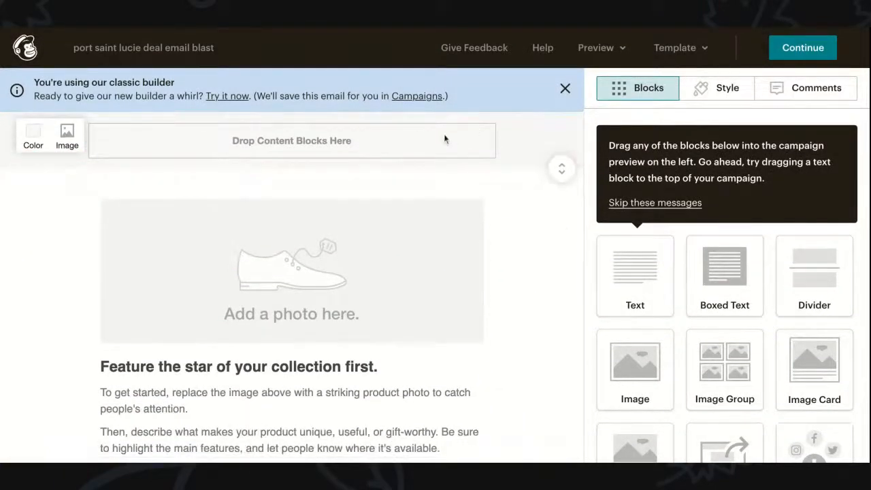
click(565, 88)
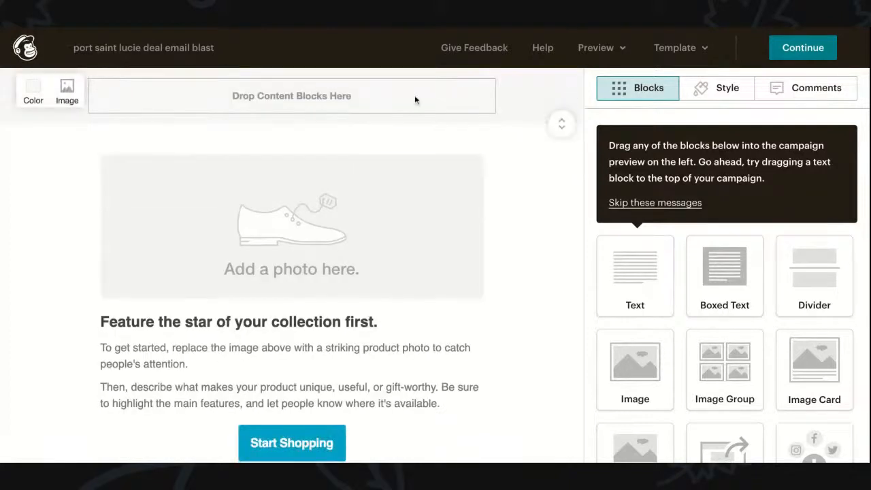
click(65, 91)
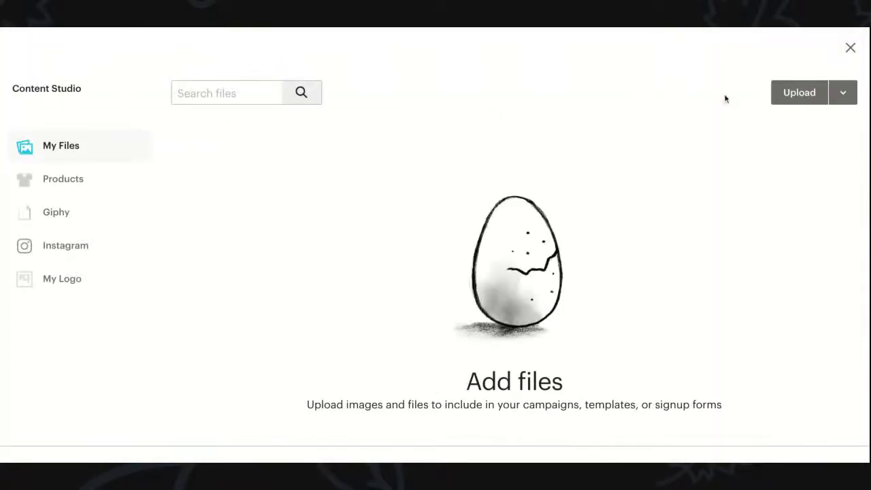
Step: Upload the house photo as header background, enlarge the header around it, and drop in a Text block
click(794, 93)
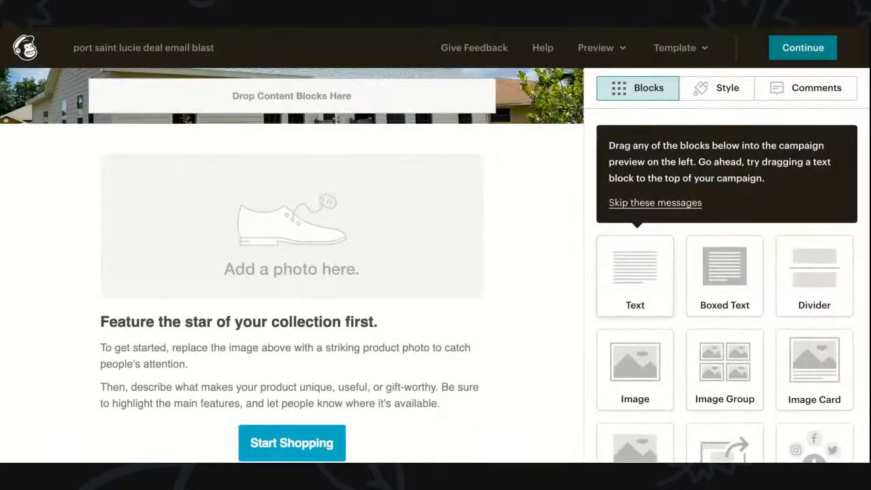
mouse_move(307, 116)
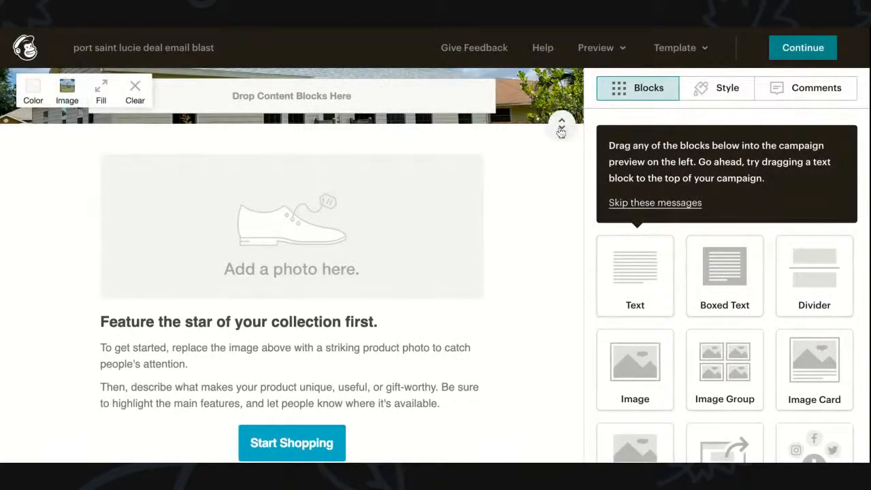
drag(560, 131, 561, 323)
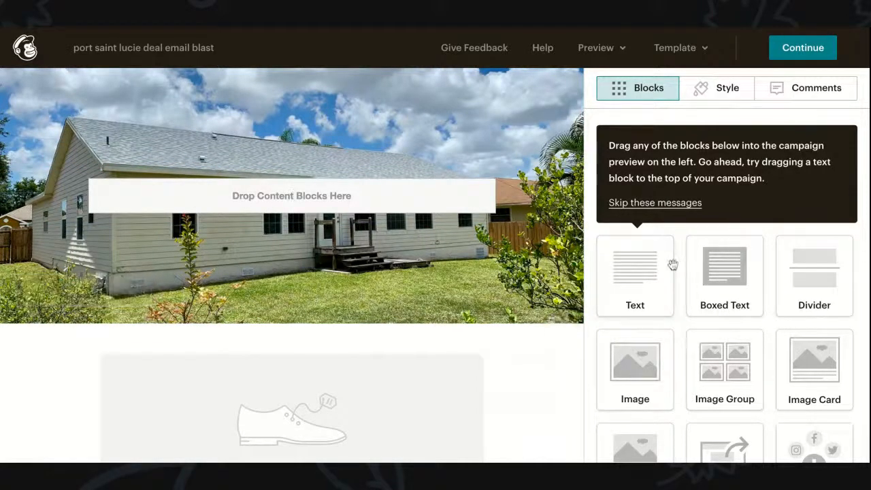
drag(561, 321, 560, 306)
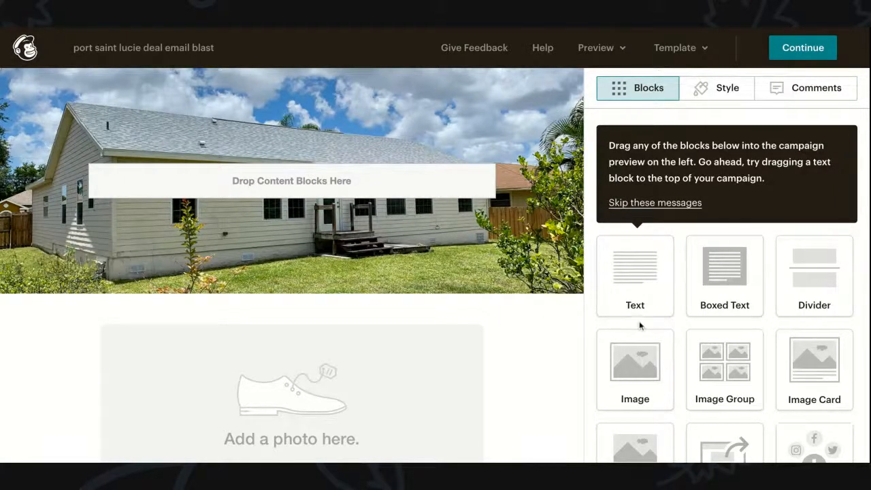
drag(645, 289, 386, 181)
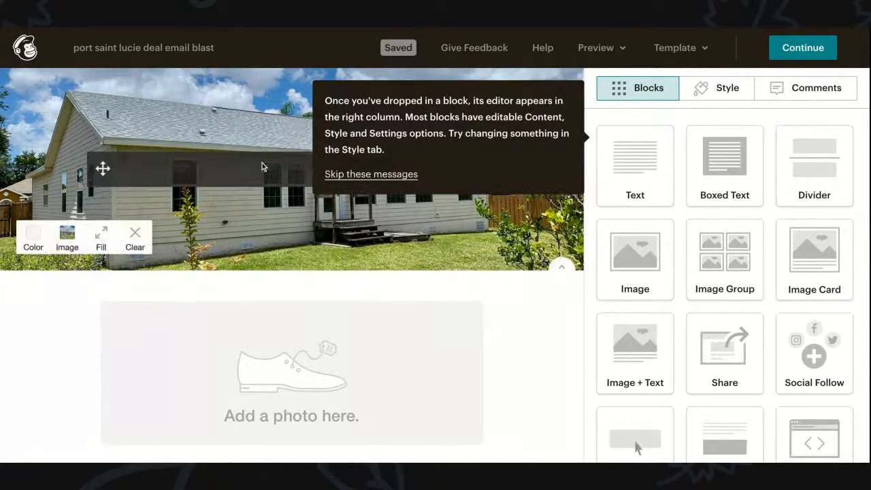
click(365, 175)
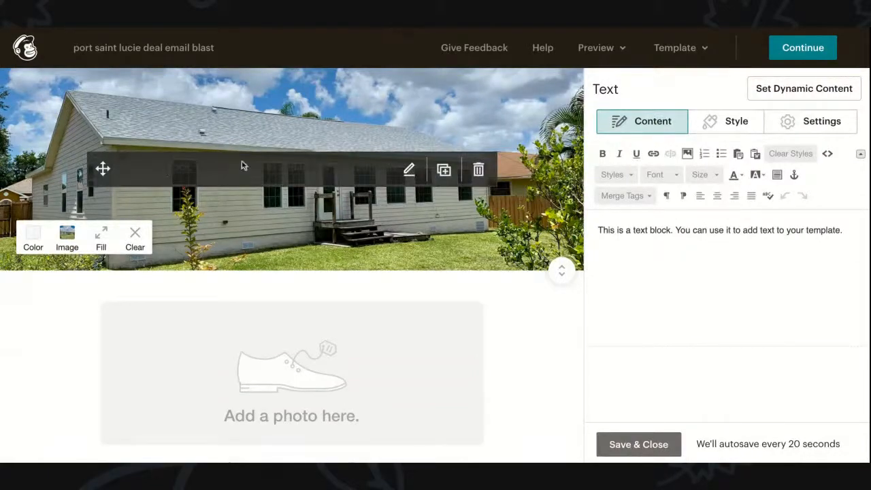
click(479, 170)
click(276, 306)
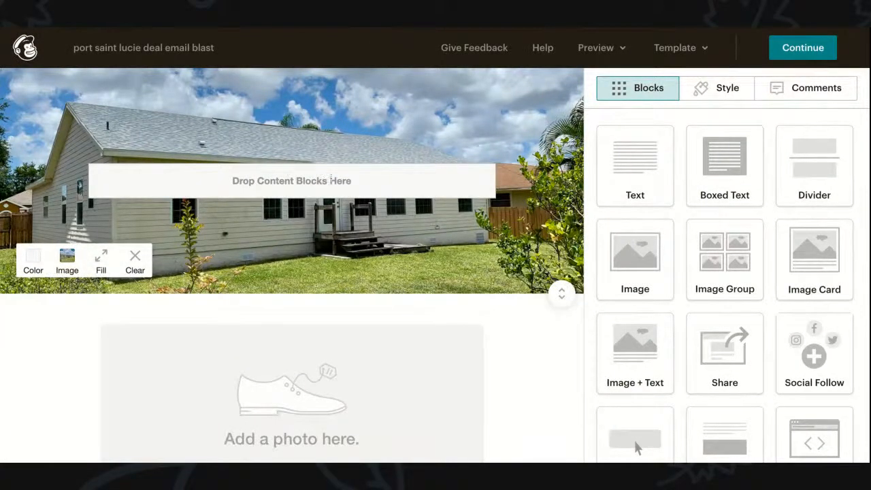
scroll(805, 259, down, 3)
scroll(805, 259, up, 3)
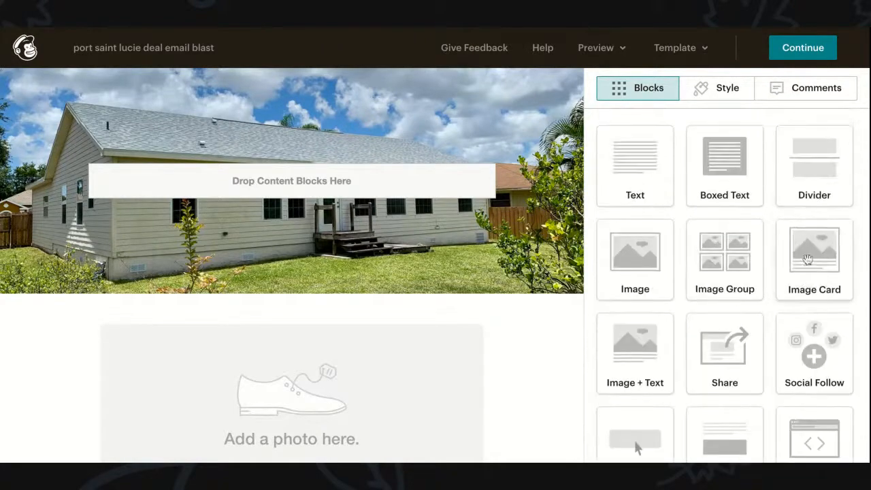
scroll(410, 304, down, 3)
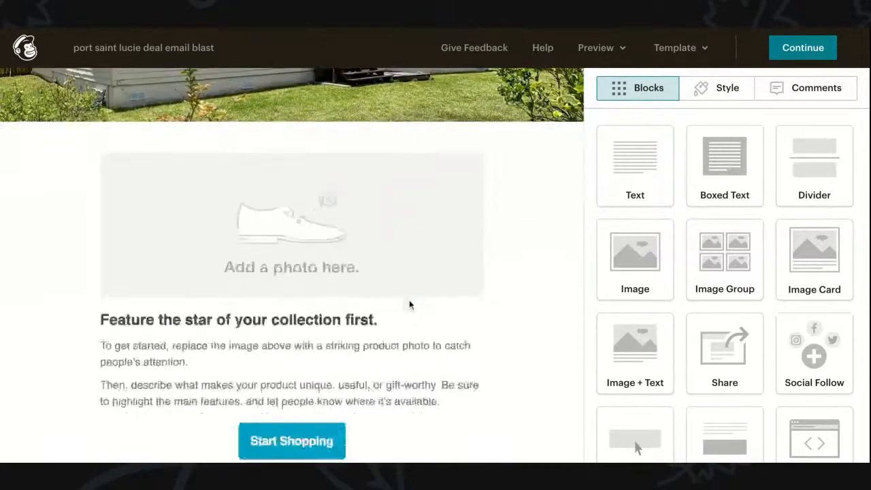
Step: Delete the shoe photo placeholder and open the feature text block for editing
click(479, 151)
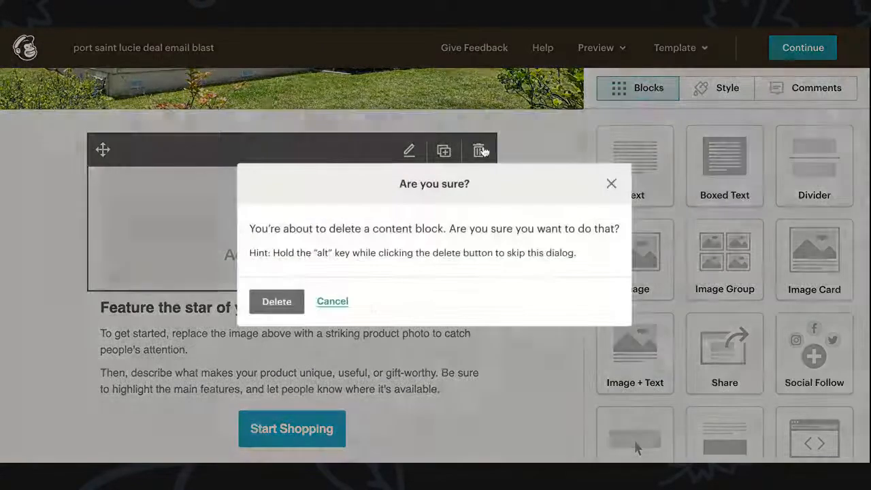
click(280, 304)
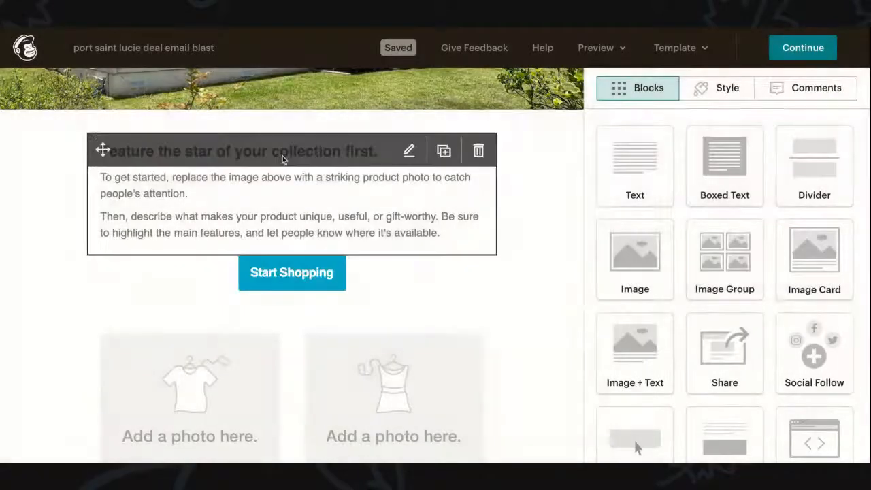
click(409, 150)
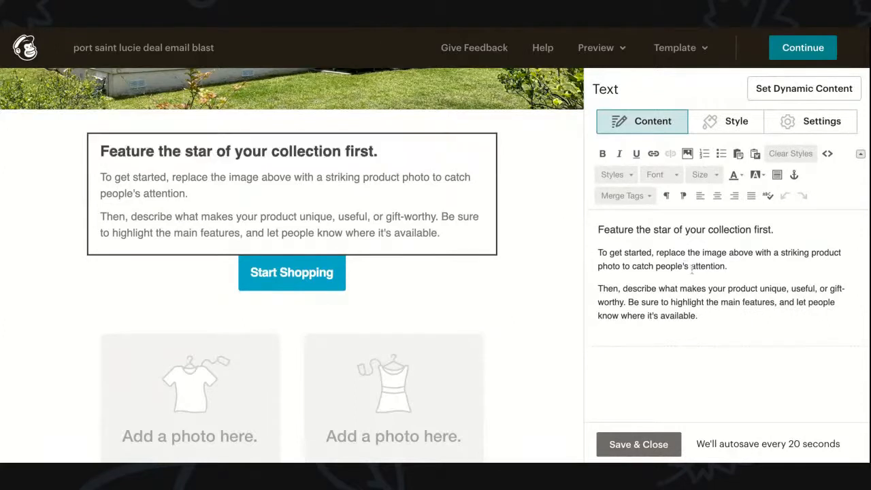
drag(708, 314, 640, 252)
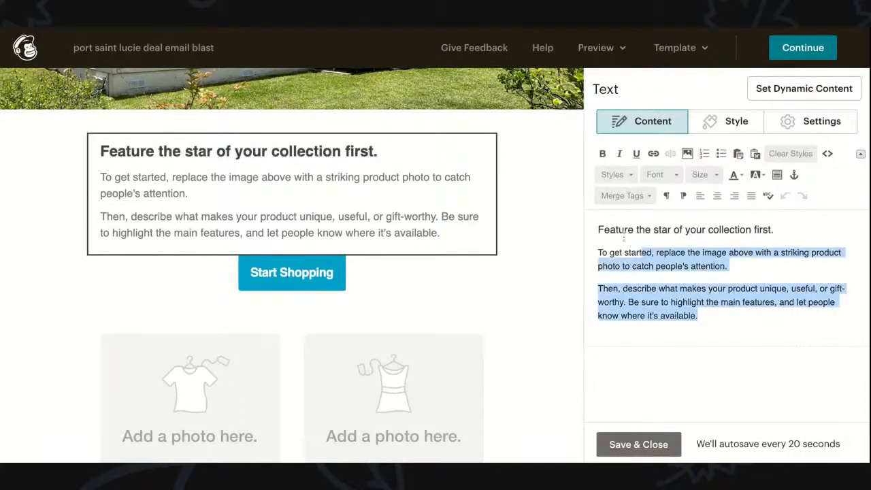
Step: Retype the feature heading as 'Here's the Deal,'
triple_click(620, 230)
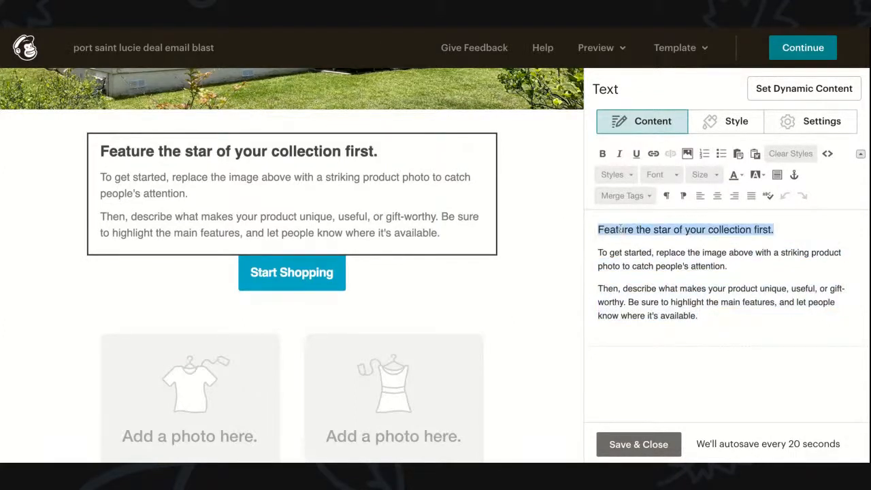
text(Here is tTo get started, replac)
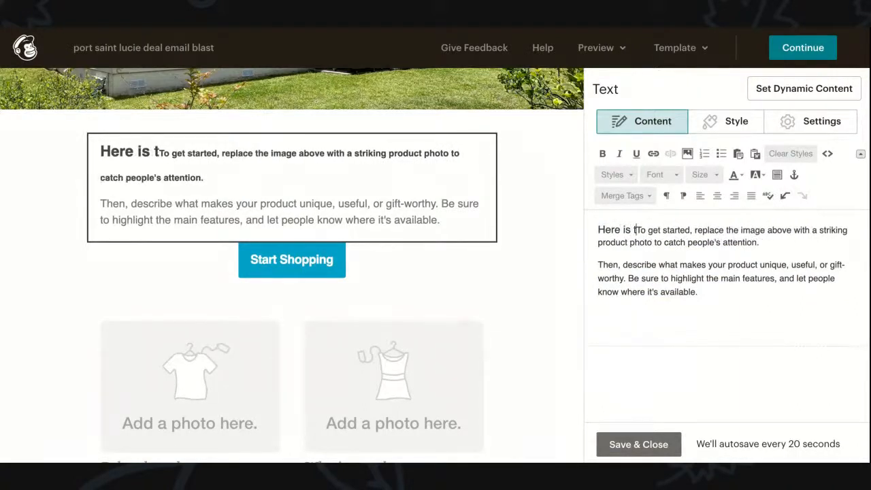
key(BackSpace)
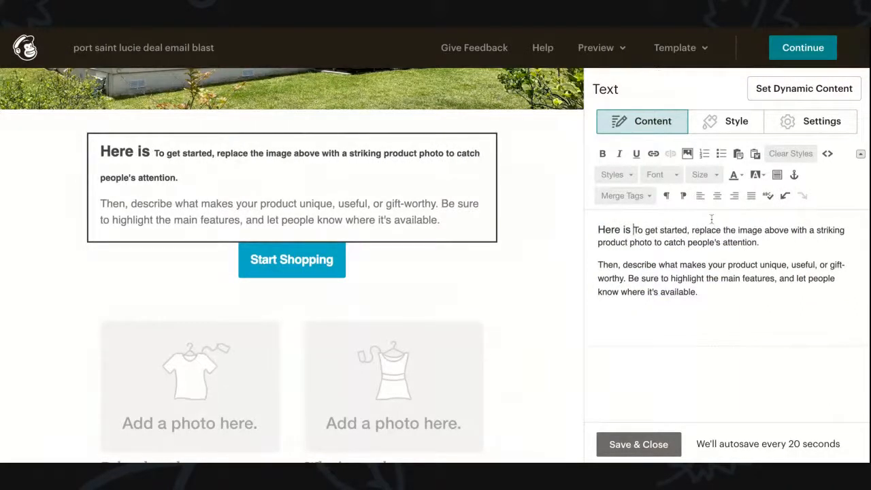
key(BackSpace)
key(BackSpace)
key(BackSpace)
key(BackSpace)
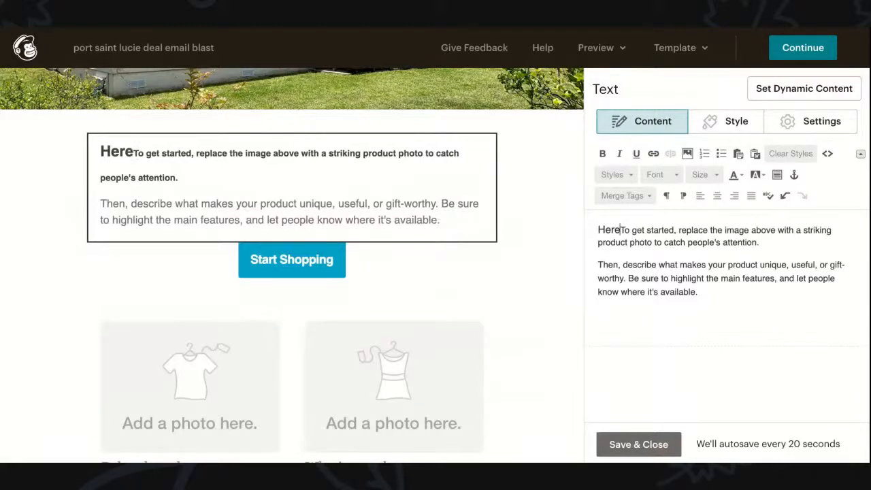
text('s the Deal)
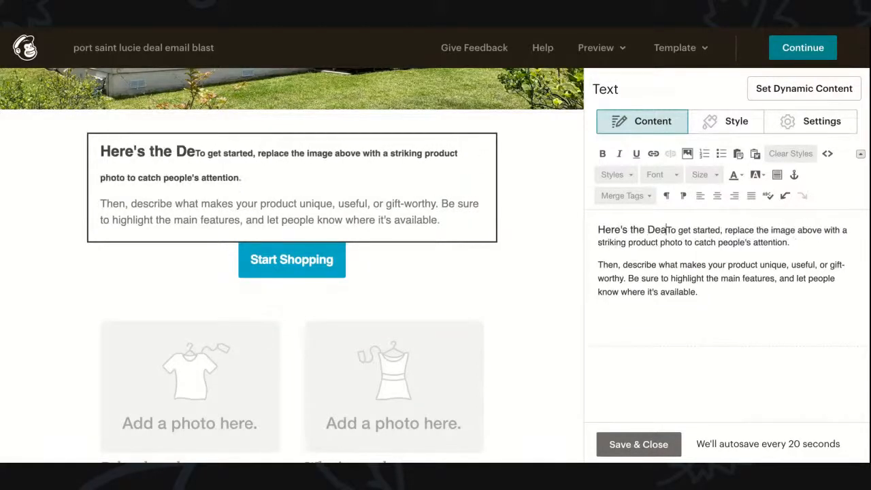
text(,)
key(Return)
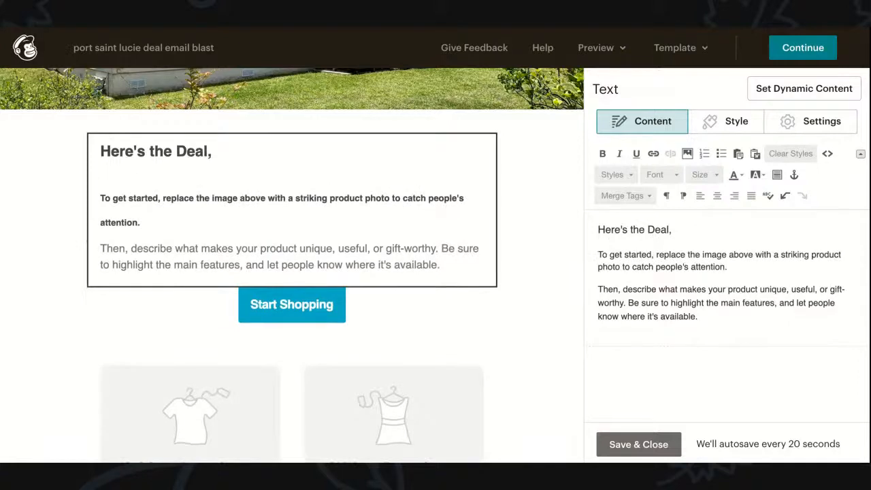
Step: Delete the two template body paragraphs below the heading
shift+click(708, 318)
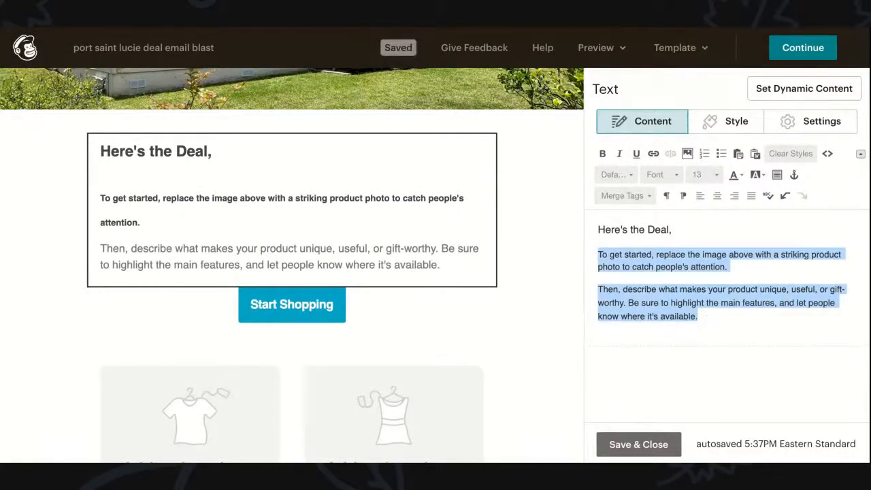
click(686, 298)
drag(700, 316, 599, 255)
key(BackSpace)
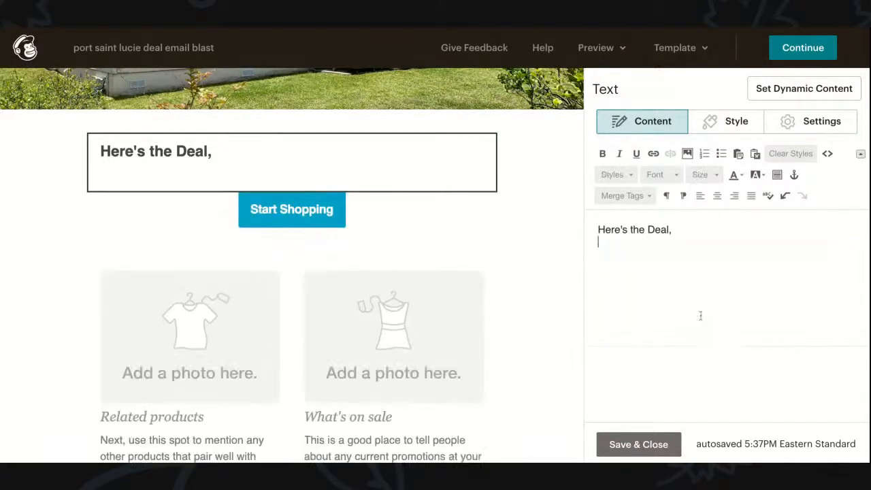
Step: Write that the house is under contract, funds are tied up, and 'I wanted to give you this deal'
text(c)
key(BackSpace)
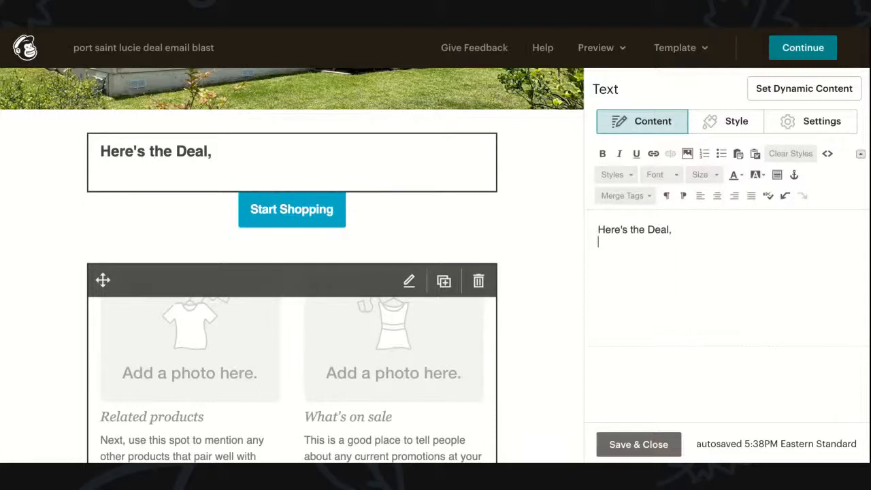
text(I just got )
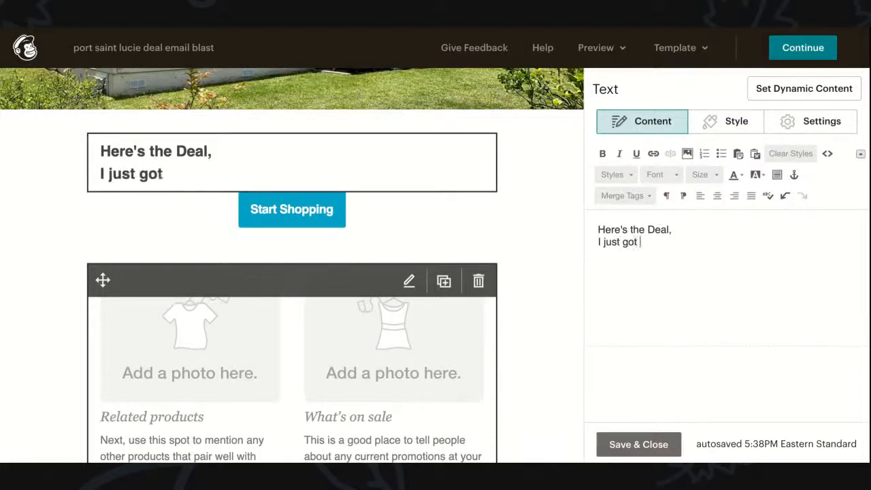
text(this house)
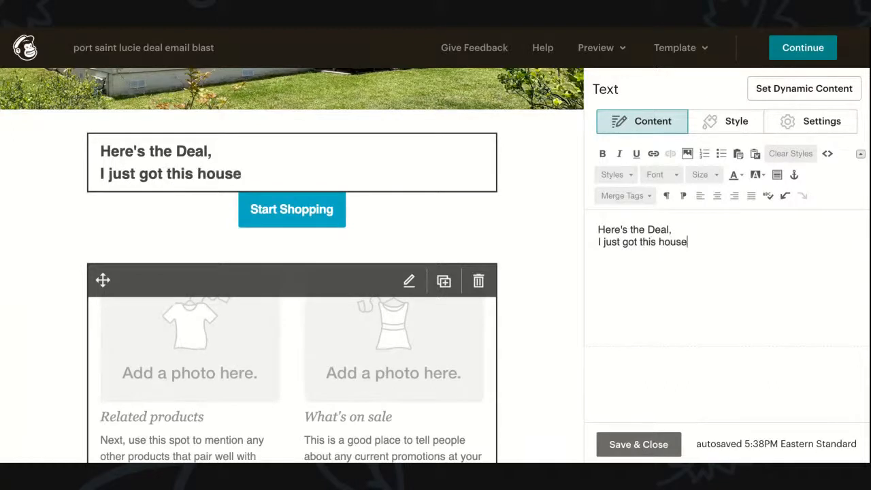
text( under contract)
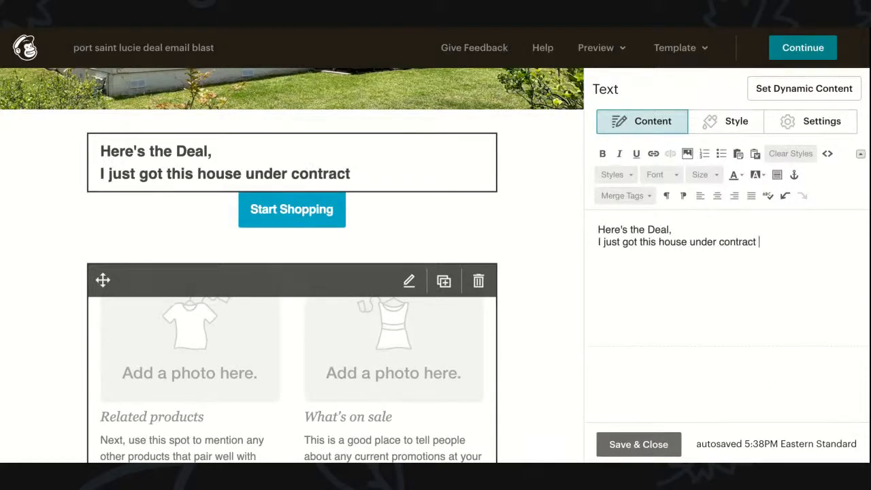
key(BackSpace)
text(, and my )
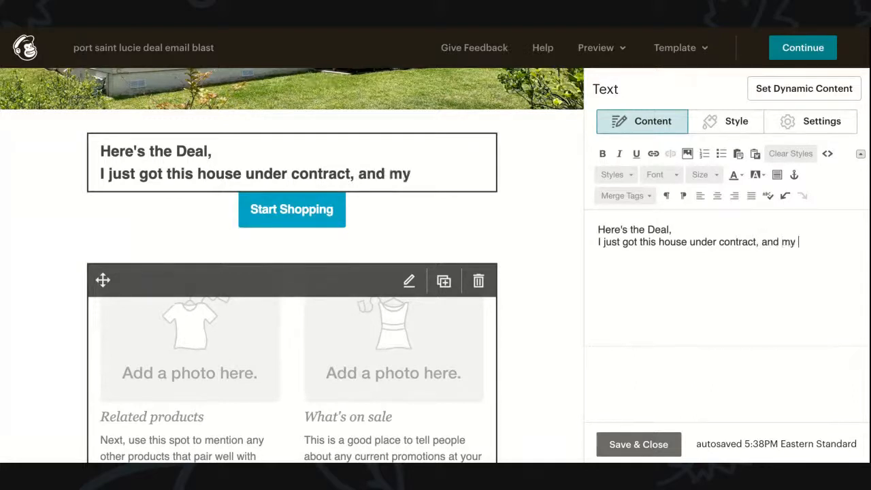
text(funds are)
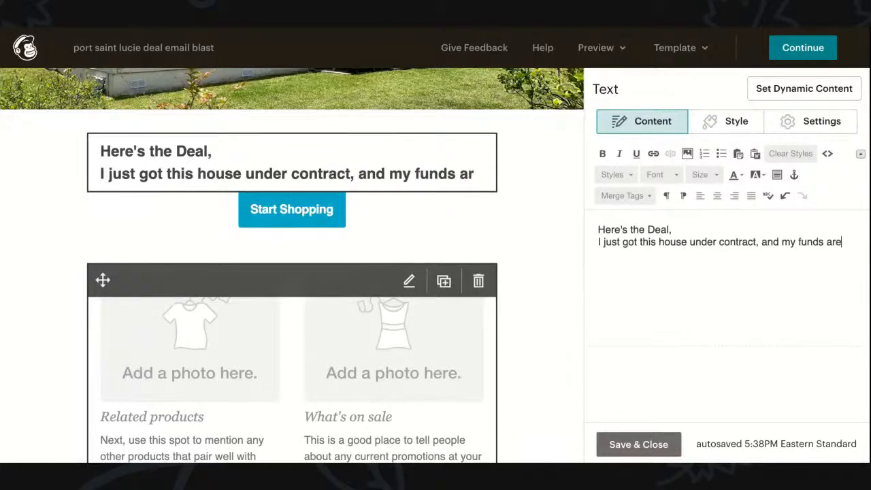
text( a little t)
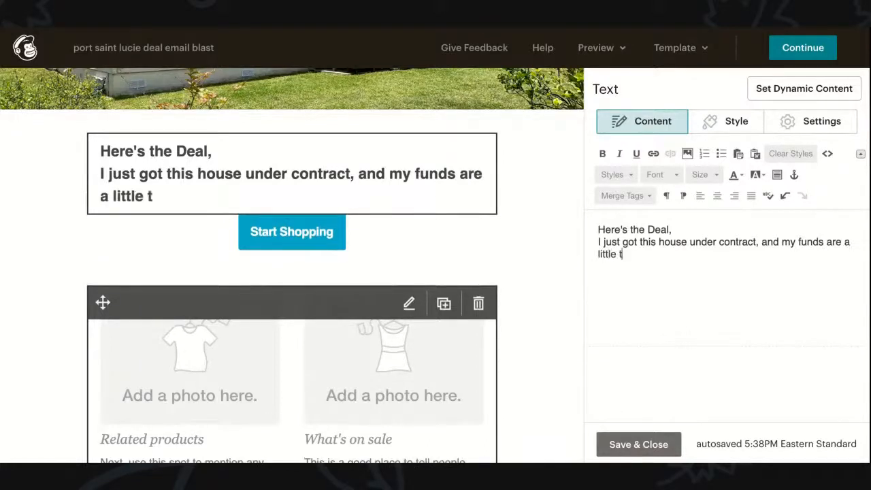
text(ied up at the o)
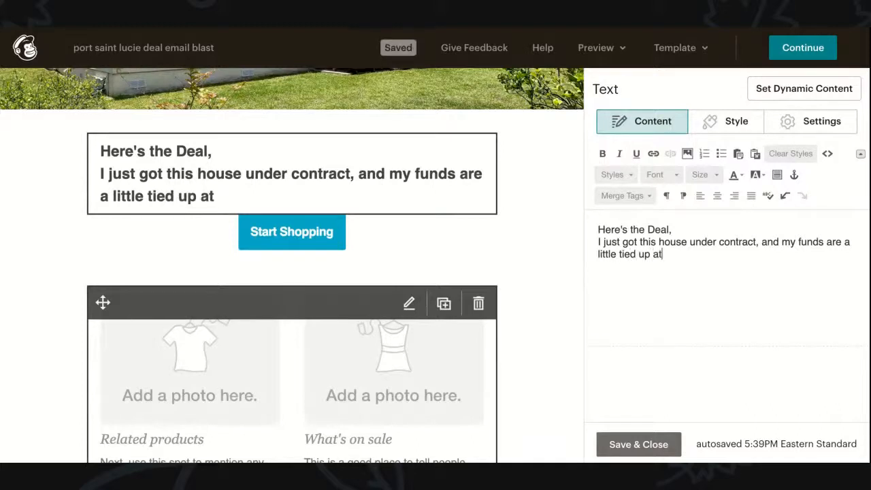
text(momemnt)
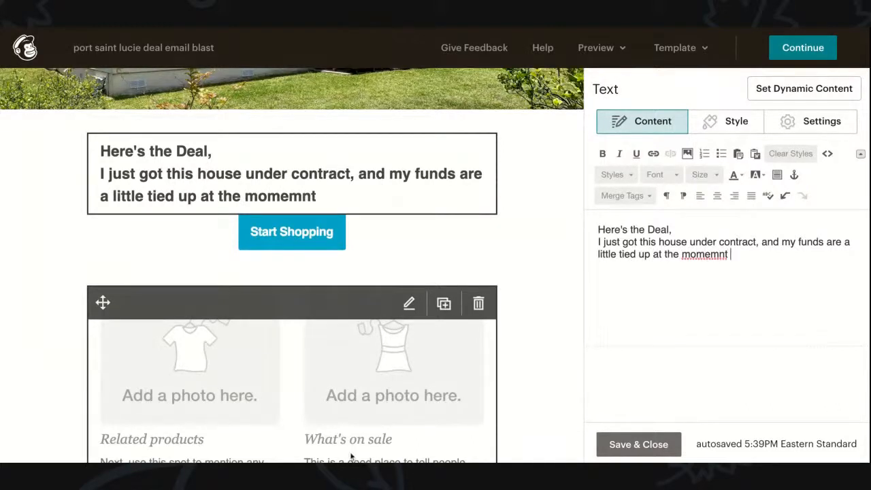
double_click(708, 255)
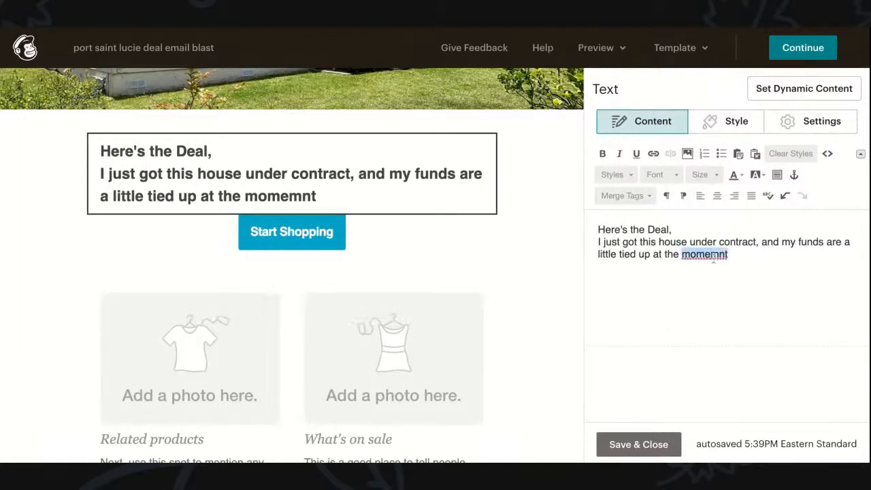
text(moment.)
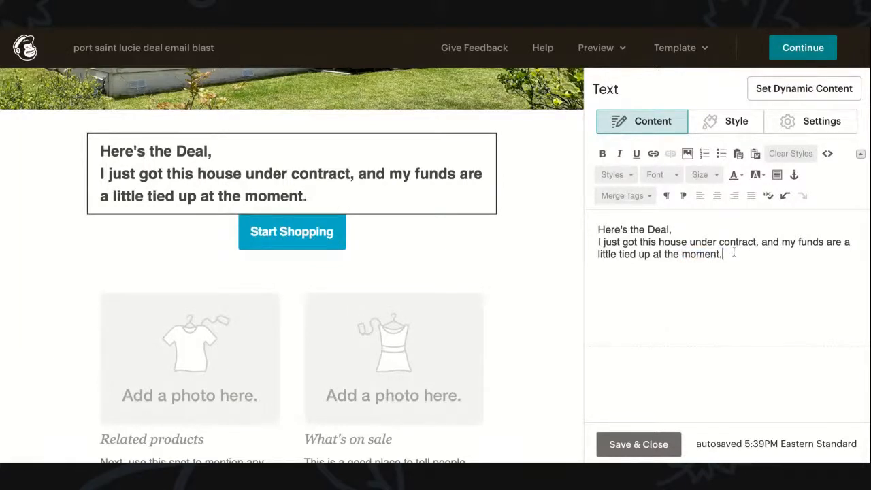
text( I wanted to give ou)
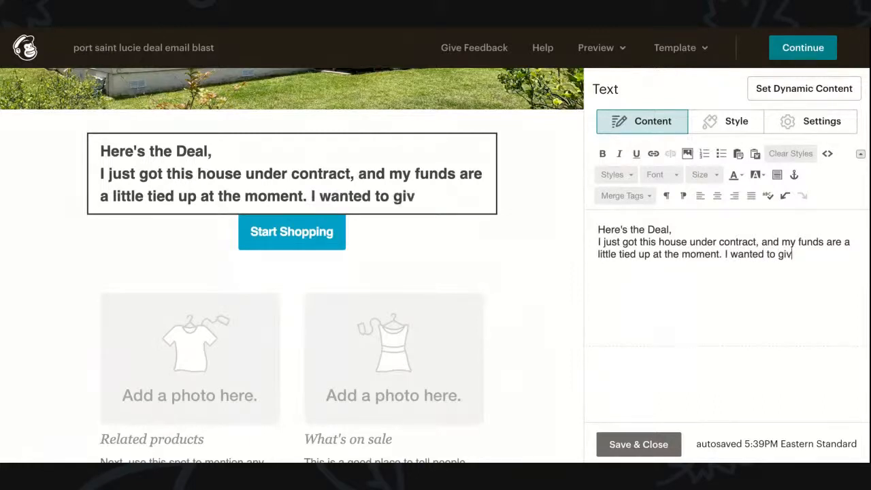
key(BackSpace)
key(BackSpace)
text(you this deal)
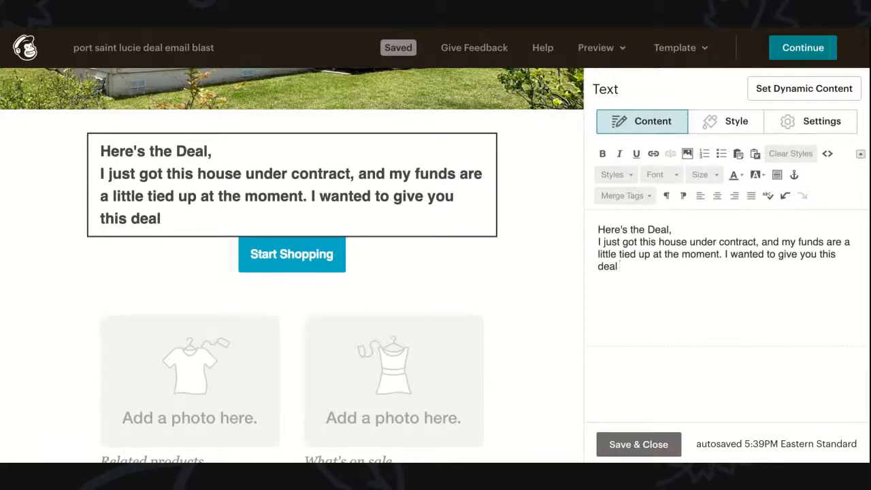
Step: Finish with 'since I know you're a legitimate cash buyer that is serious.' and begin a new paragraph
text(sice)
key(BackSpace)
key(BackSpace)
text(nce )
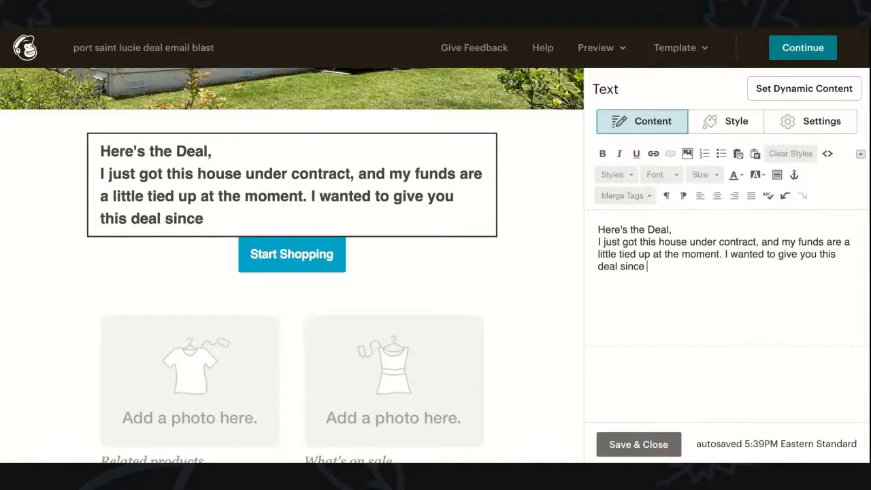
text(I know you)
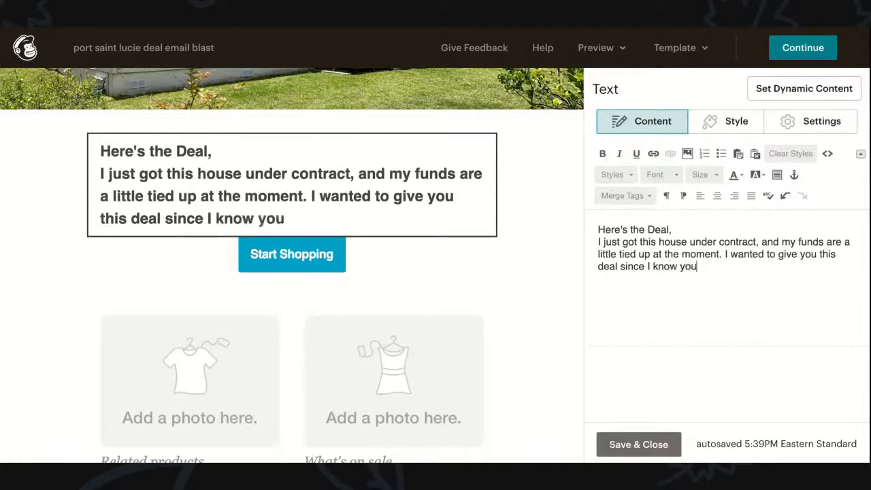
text('re a legit)
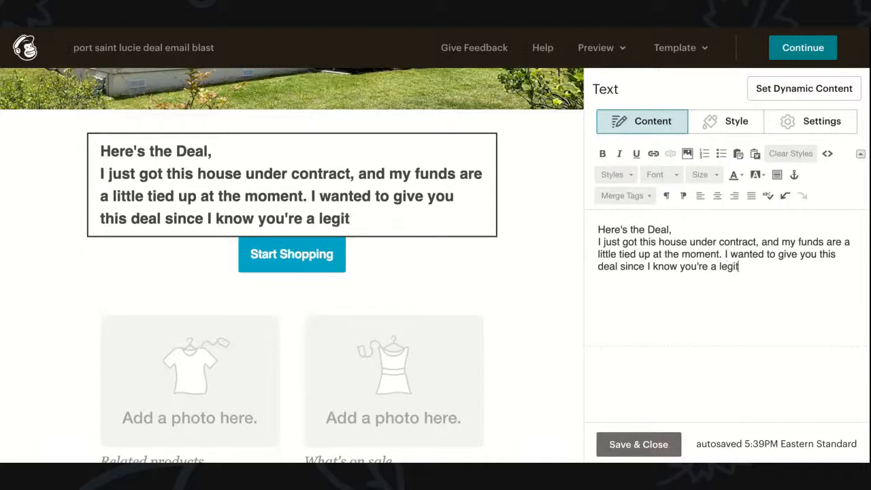
text(imate cash buyer that is serious)
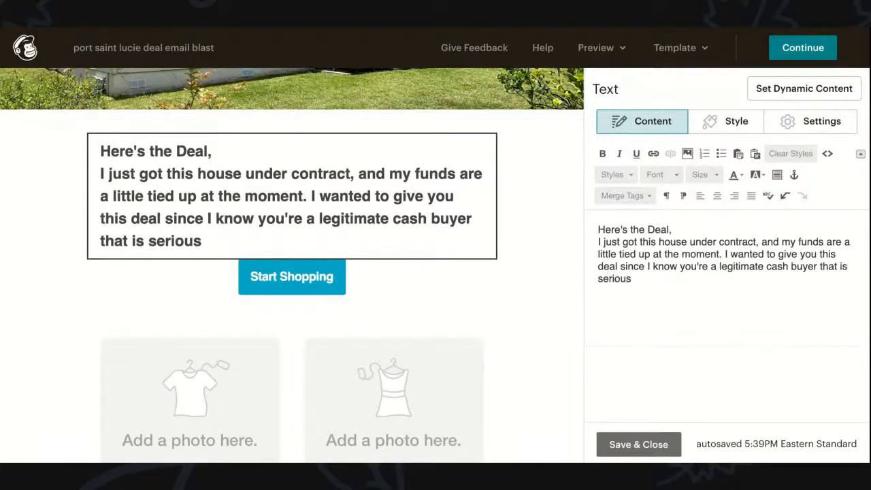
text(.)
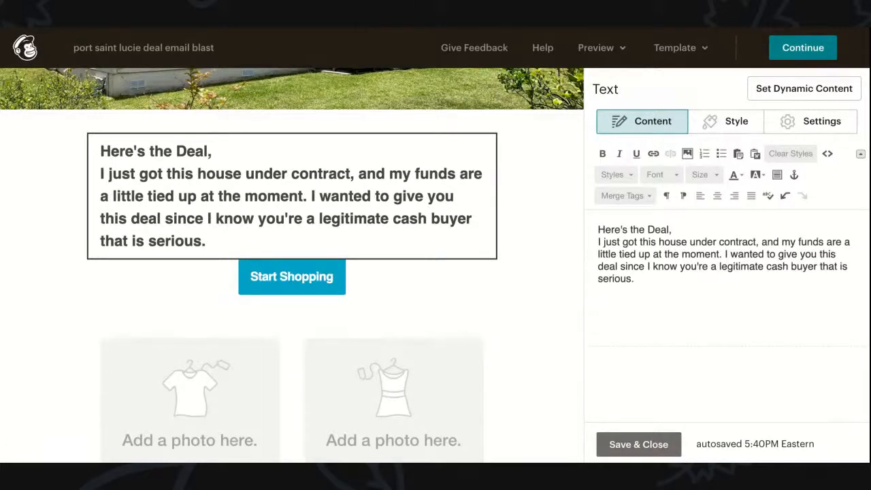
text(B)
key(BackSpace)
key(Return)
key(Return)
Step: Start the paragraph 'Before I bid this out I wanted to see if you would like to take this off of my hands'
text(Befotr)
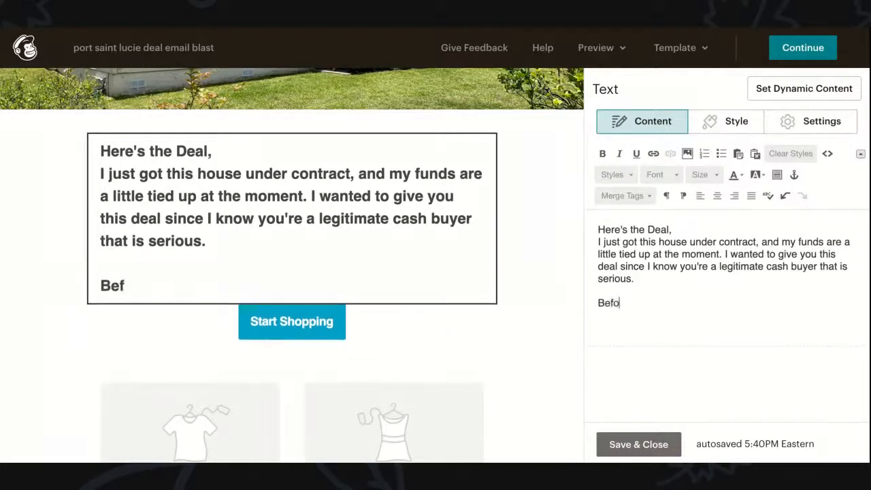
key(BackSpace)
key(BackSpace)
text(re I bid this o)
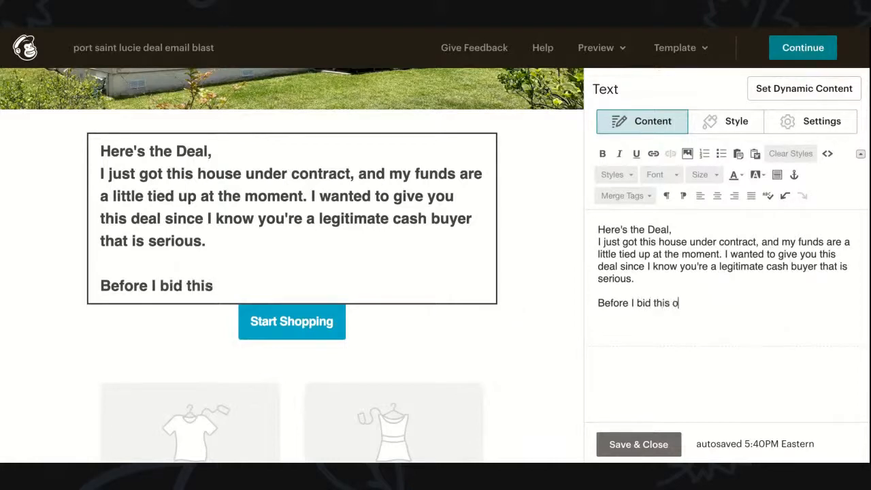
text(ut I wanted to se)
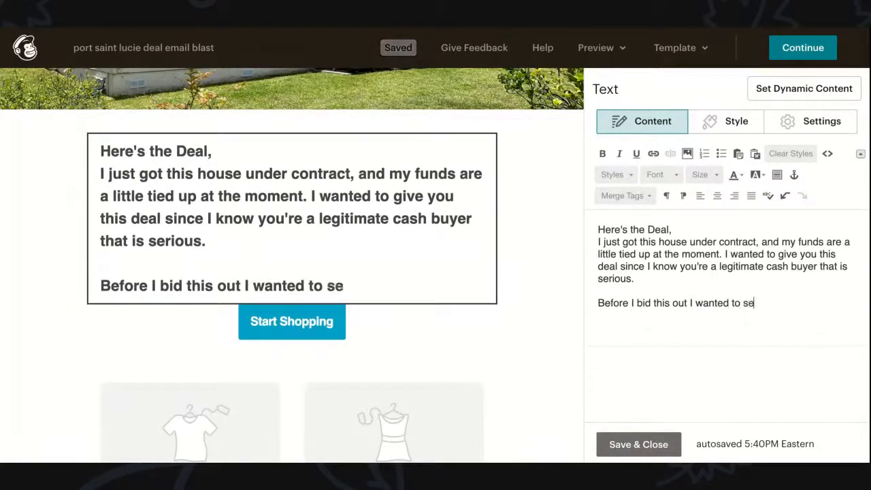
text(e if yo)
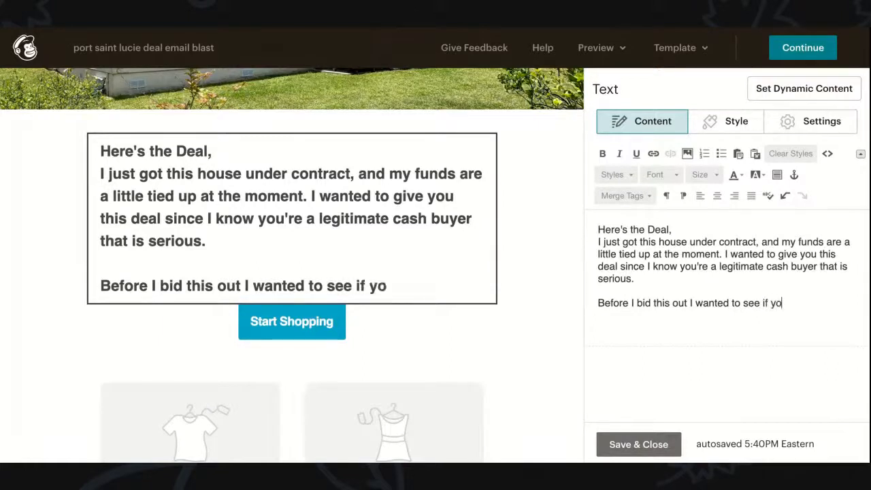
text(u would li)
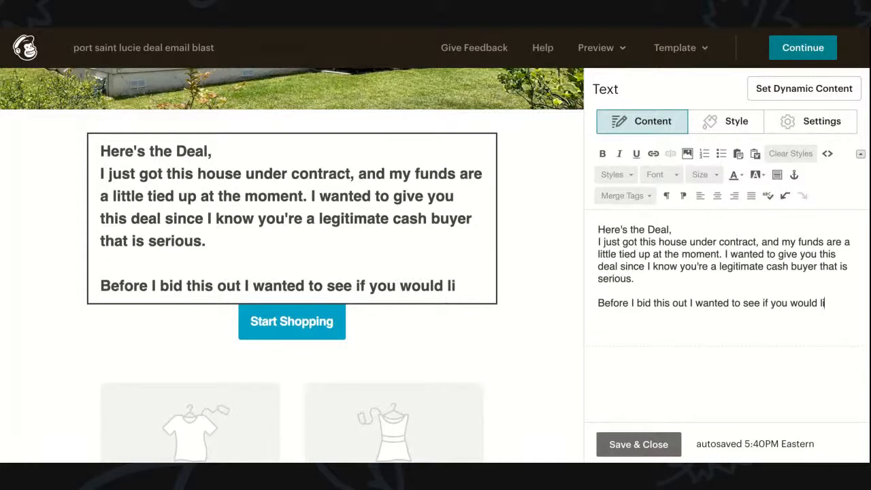
text(ke to tak)
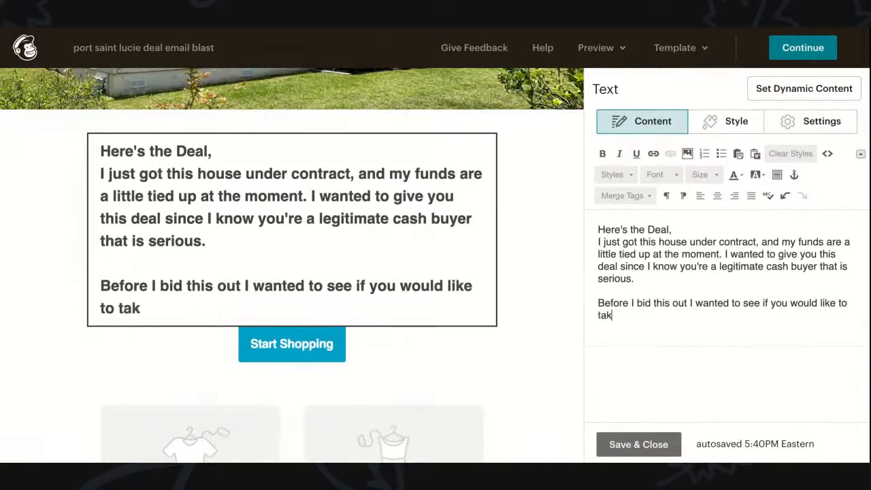
text(e this off of)
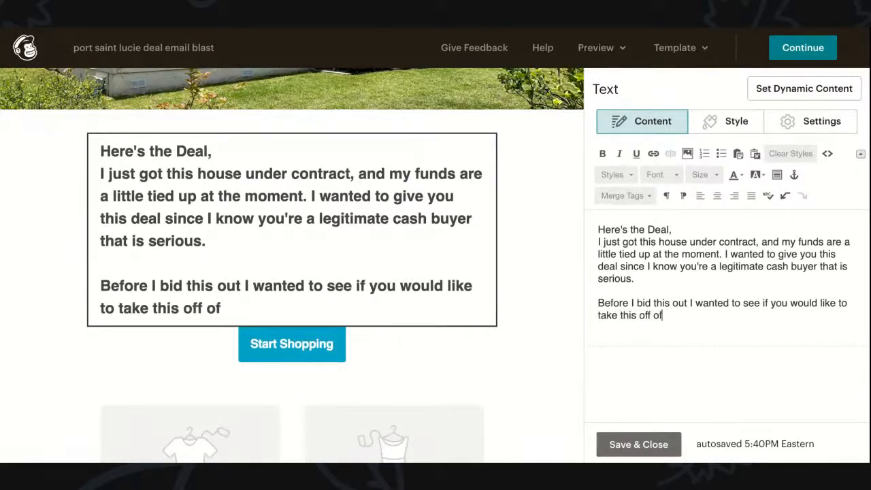
text( my hands)
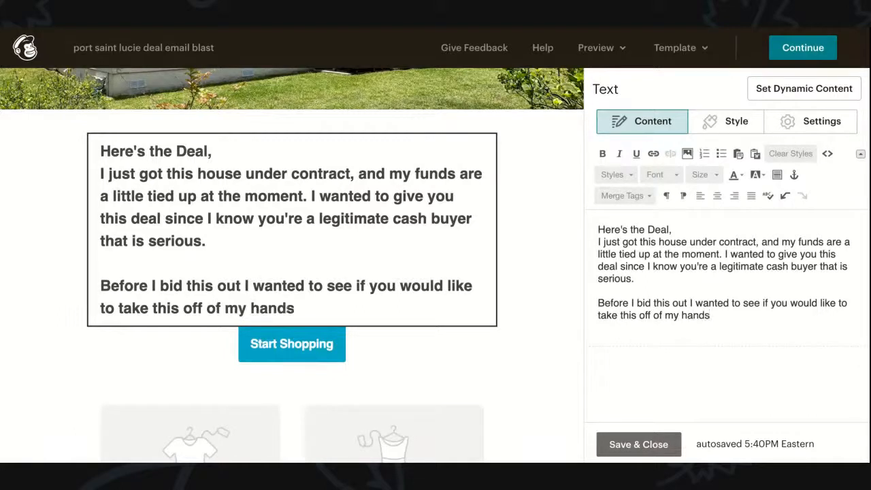
text( s i)
Step: Finish it with 'so i didn't have to walk a million people through the house.'
key(BackSpace)
text(o i didn't have to walk)
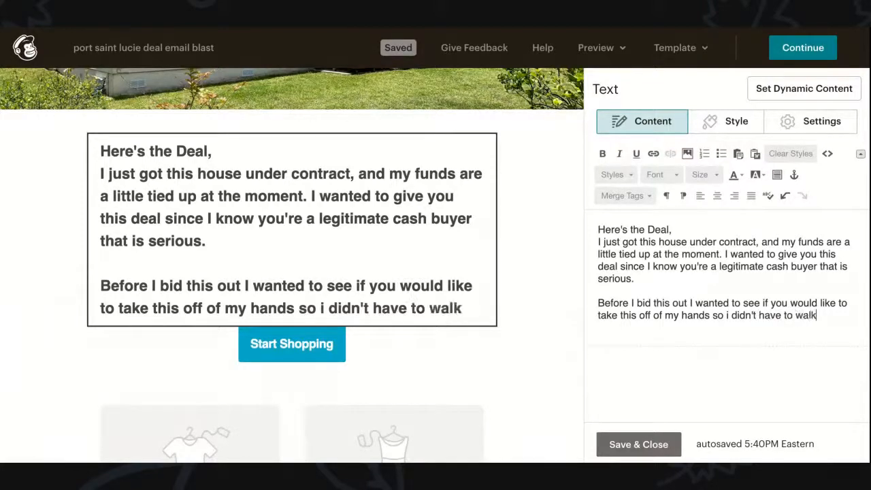
text( a million of)
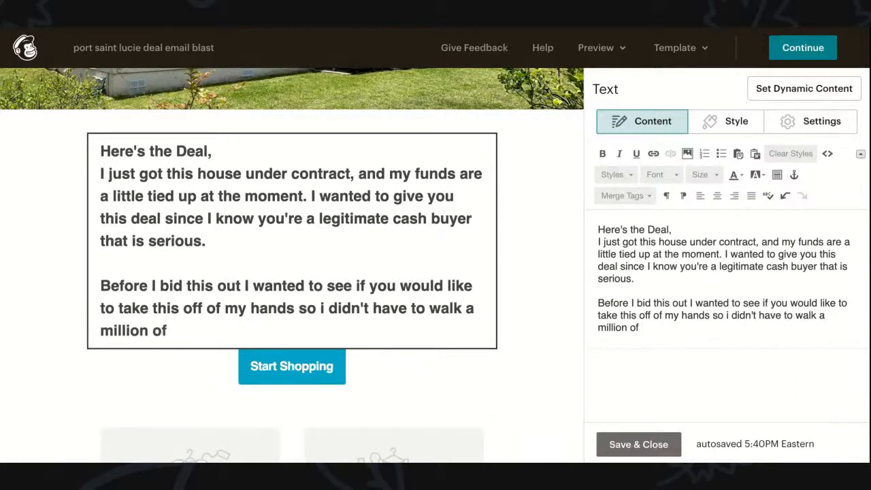
key(BackSpace)
key(BackSpace)
key(BackSpace)
text(people th)
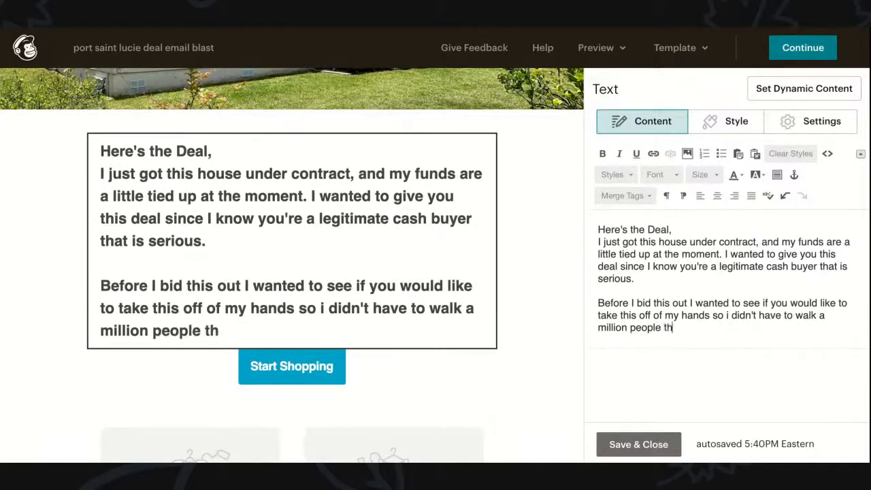
text(orugh)
key(BackSpace)
text(h)
double_click(683, 327)
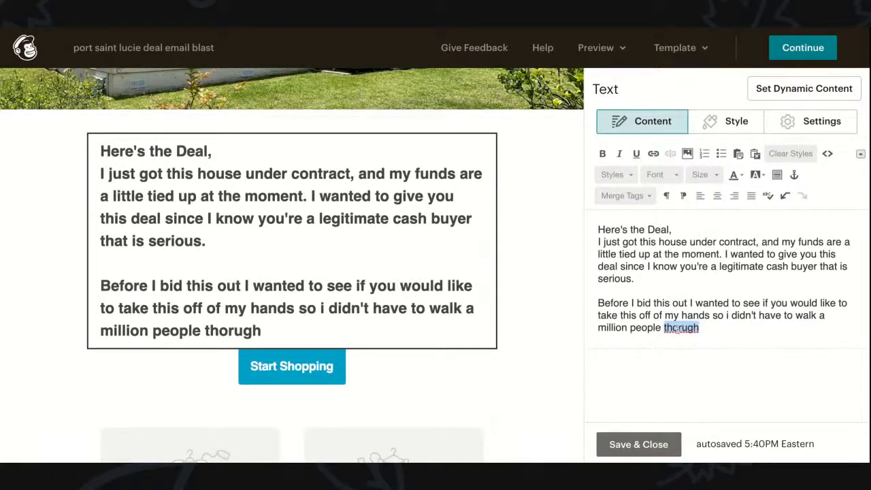
text(through)
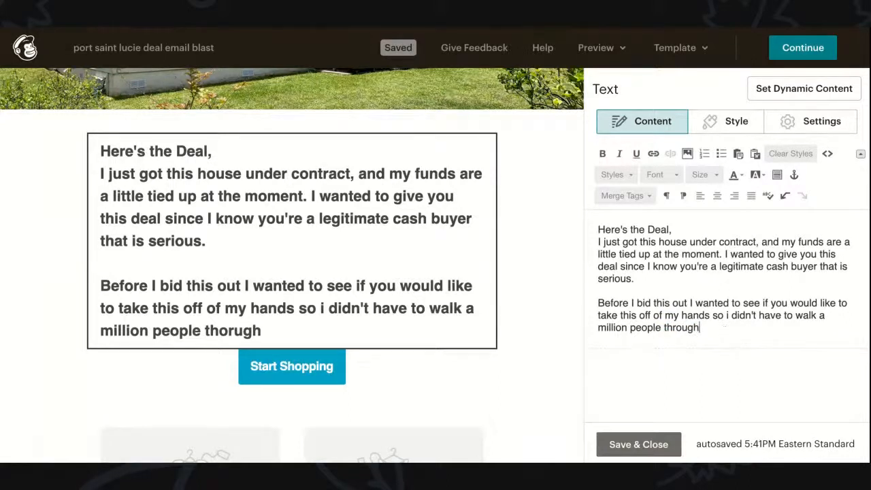
text( the house.)
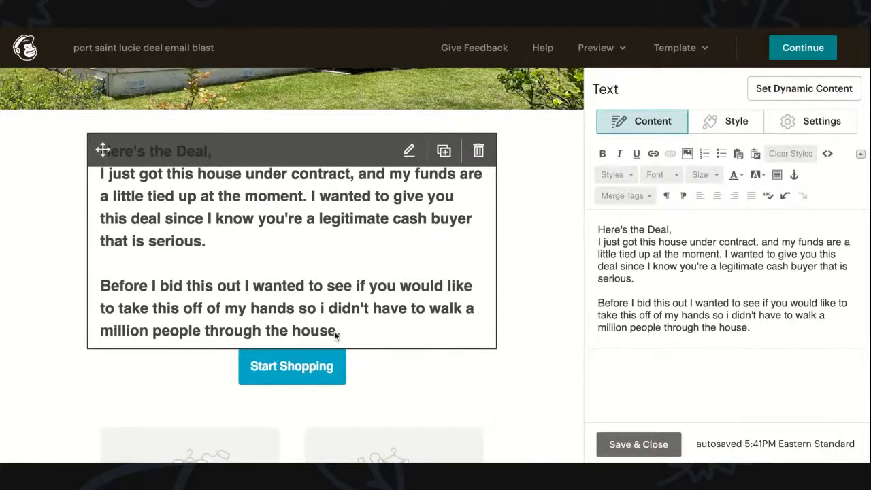
Step: Add the line '123 Main St Port Saint Lucie, FL 34952' after 'through the house.'
click(750, 327)
key(Return)
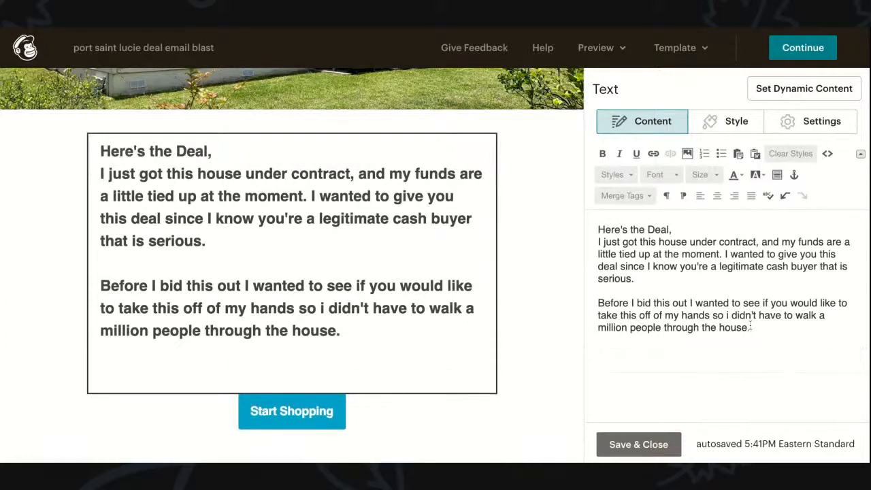
text(123 Mai)
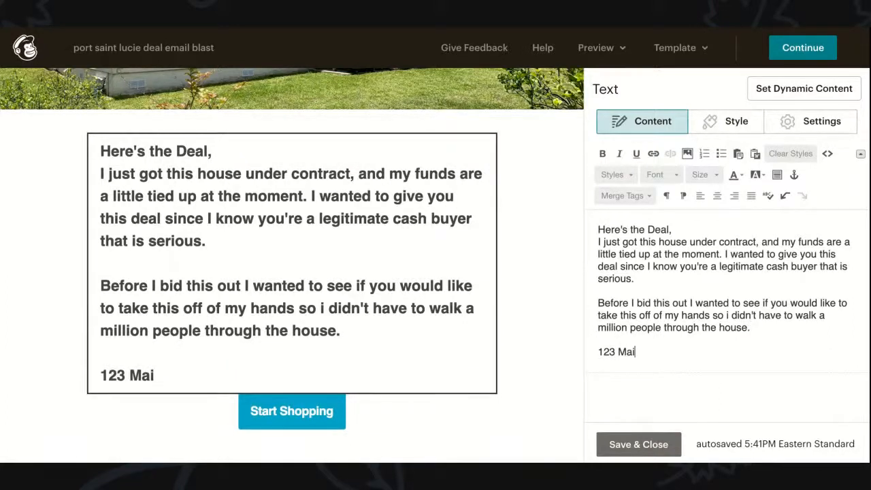
text(n St Por)
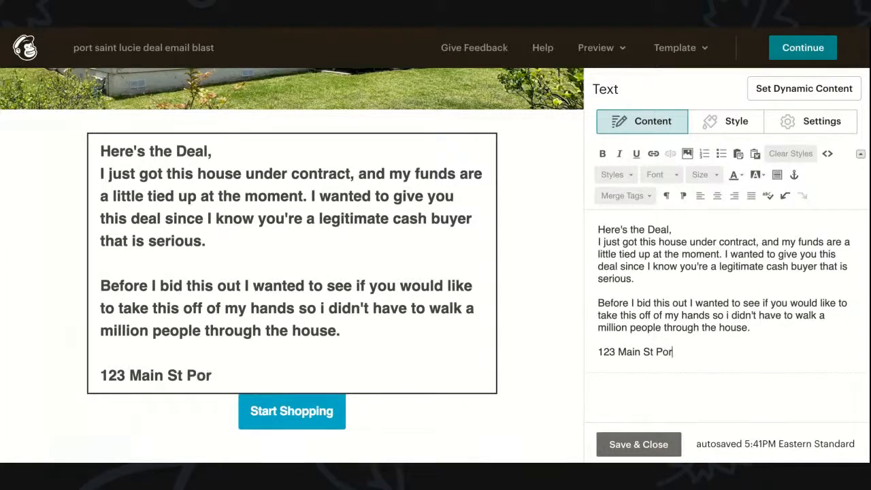
text(t Saint Luci)
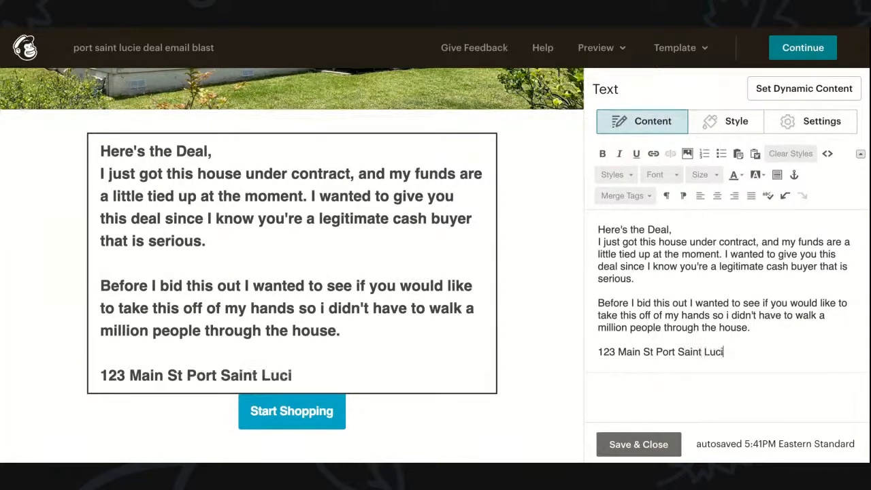
text(e, FL 34952)
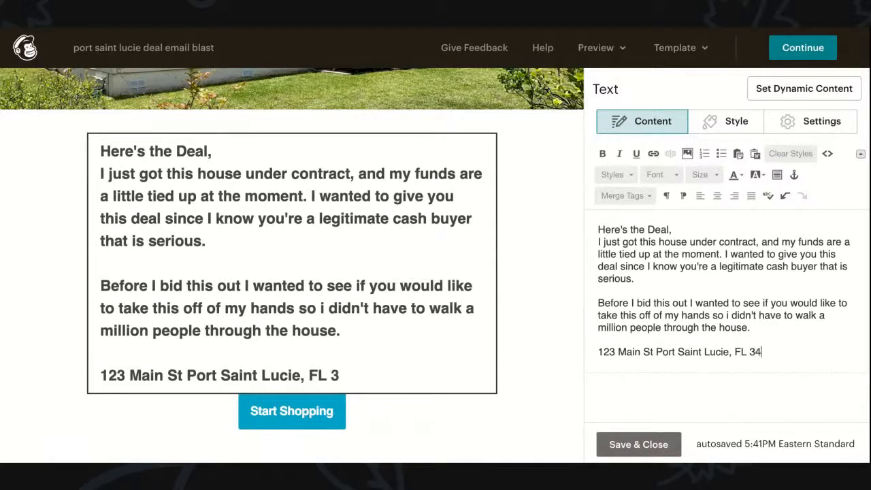
Step: Make the address line bold, underlined and italic
triple_click(700, 351)
click(603, 154)
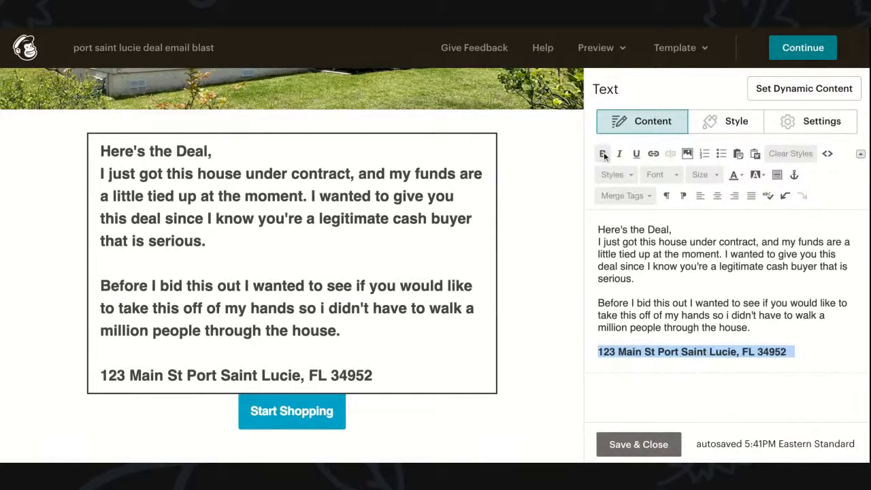
click(661, 352)
triple_click(661, 352)
click(602, 154)
click(602, 154)
click(635, 155)
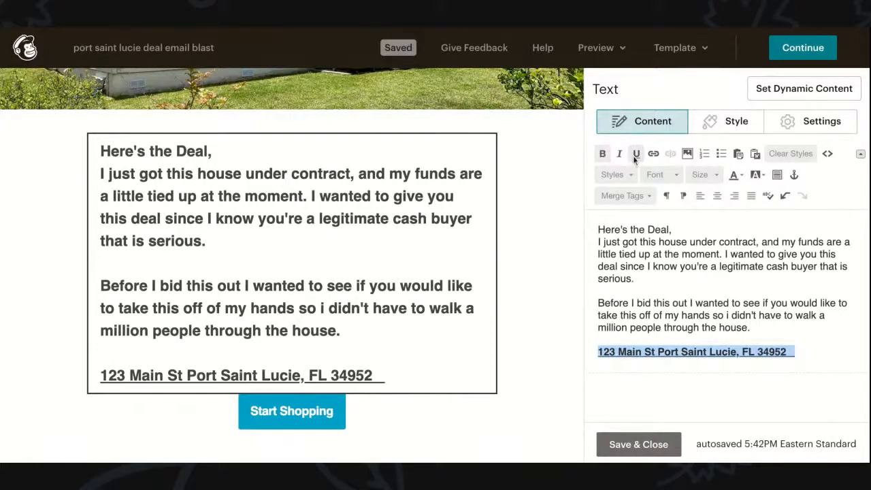
click(619, 155)
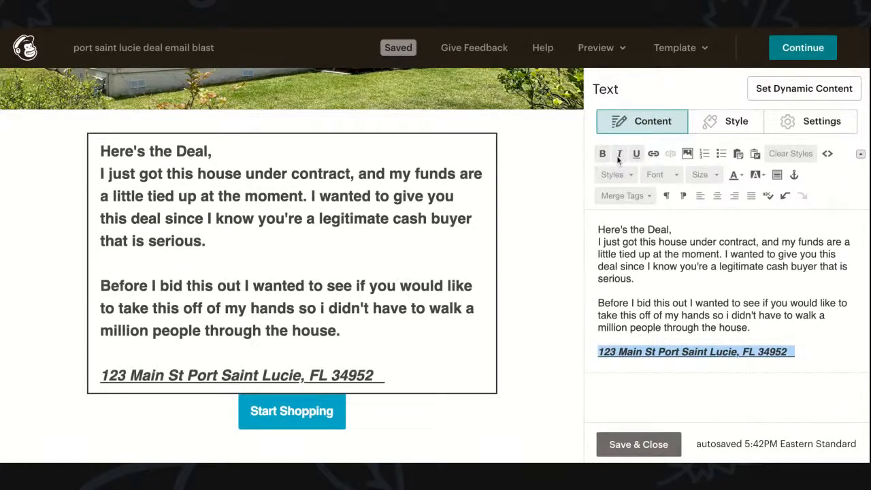
Step: Try red and black highlights on the address, then set its highlight to none
click(755, 177)
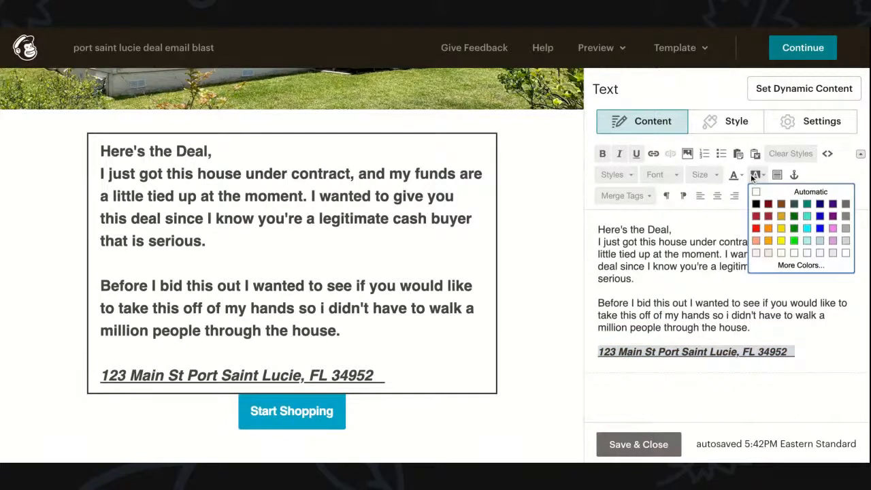
click(767, 226)
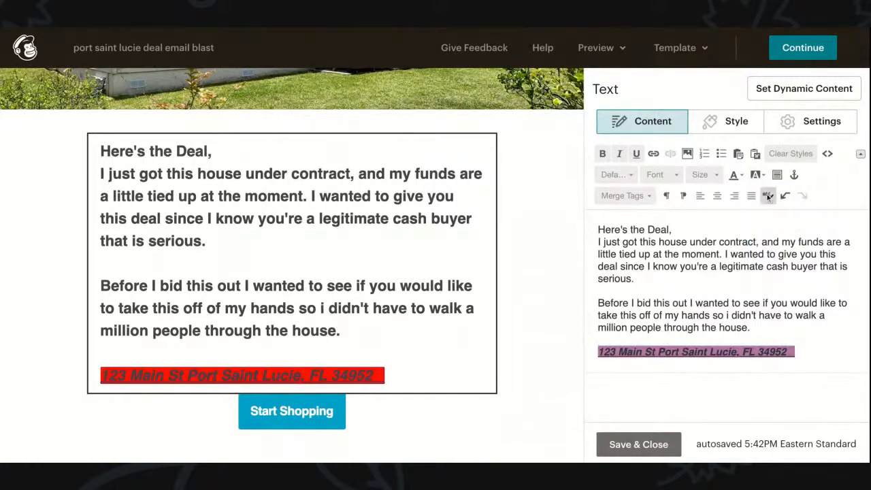
click(757, 175)
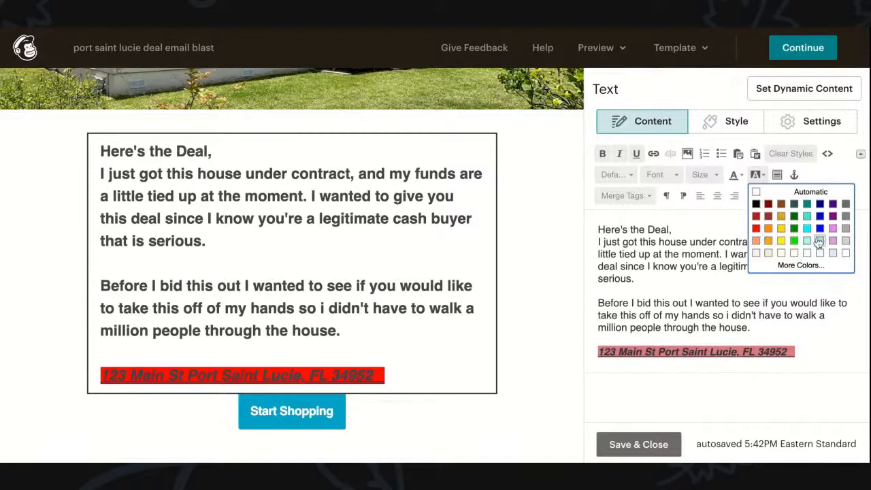
click(756, 204)
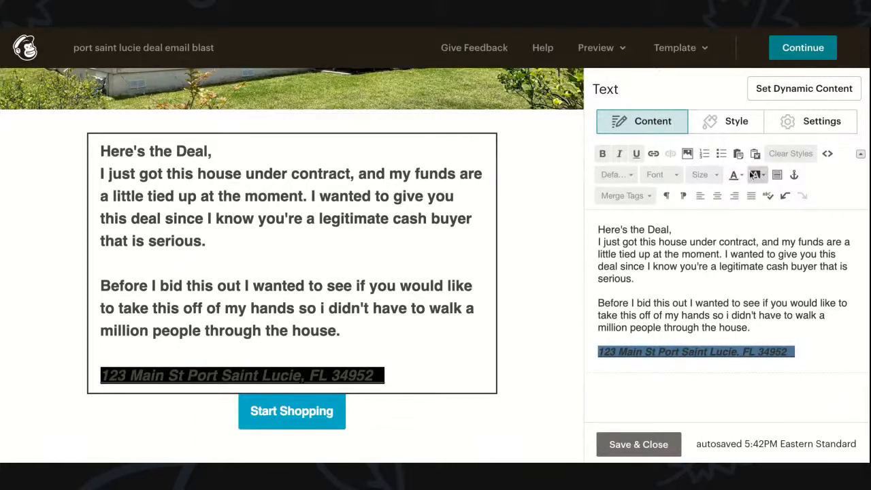
click(760, 175)
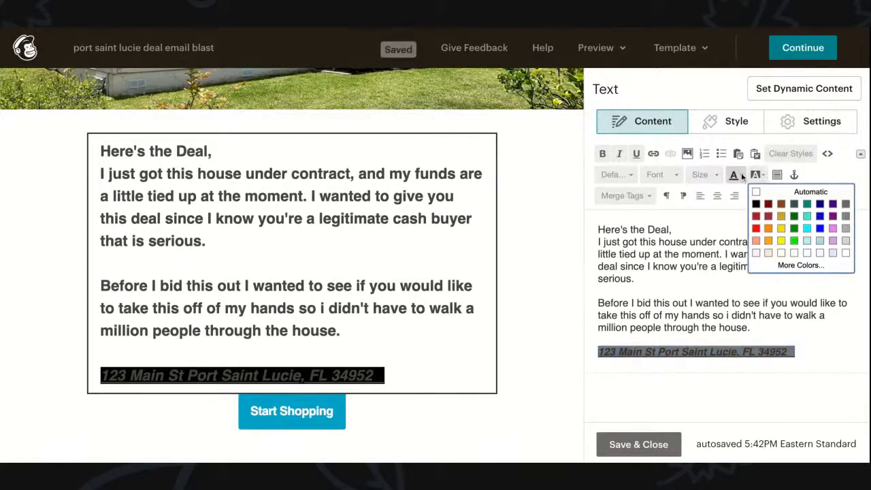
click(742, 175)
click(736, 193)
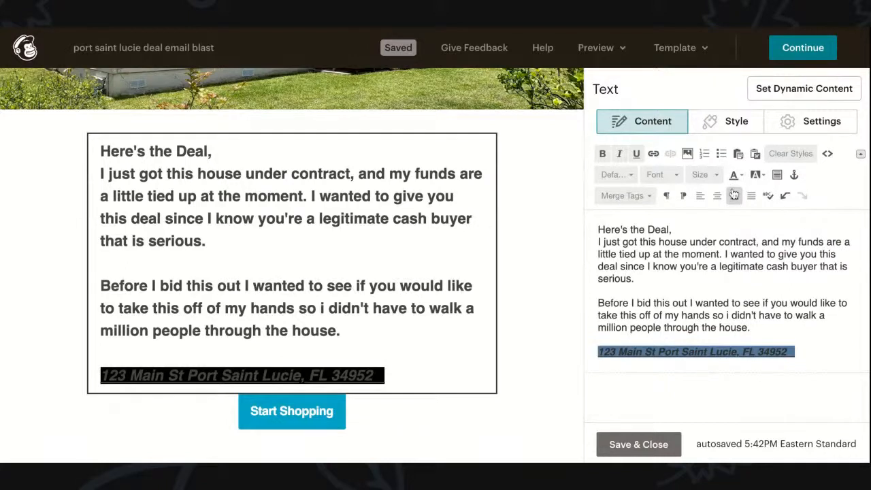
click(755, 174)
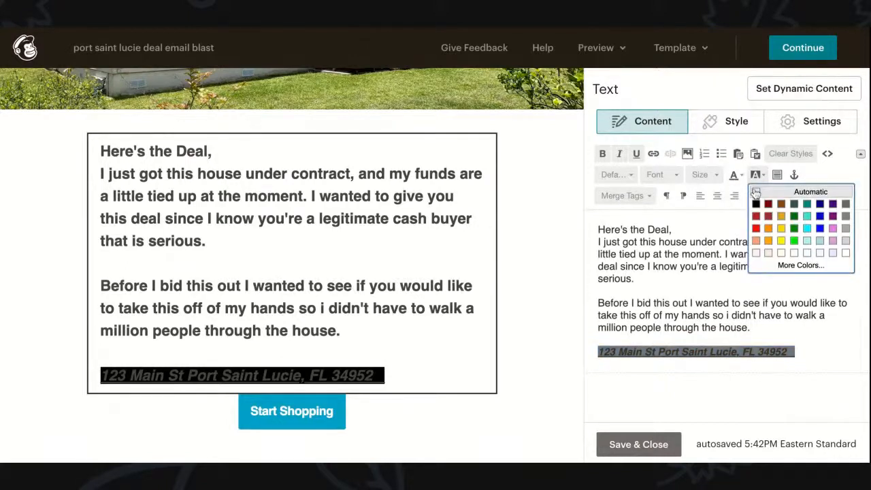
click(756, 194)
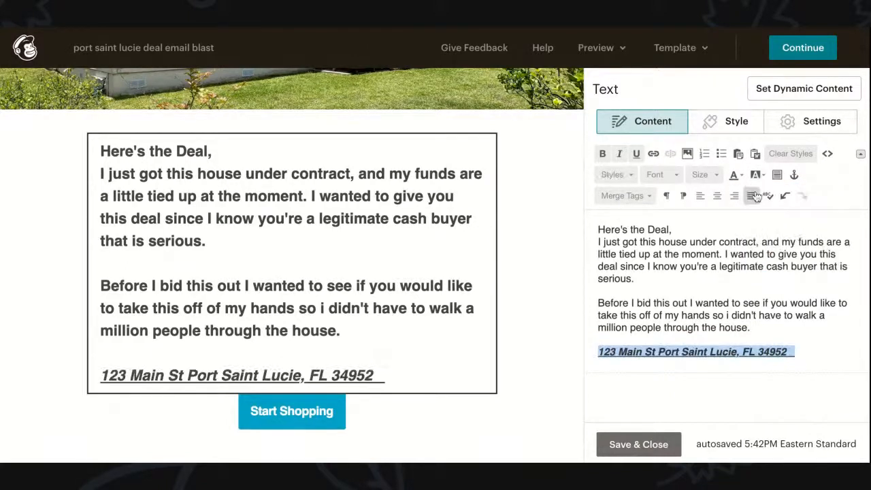
click(664, 353)
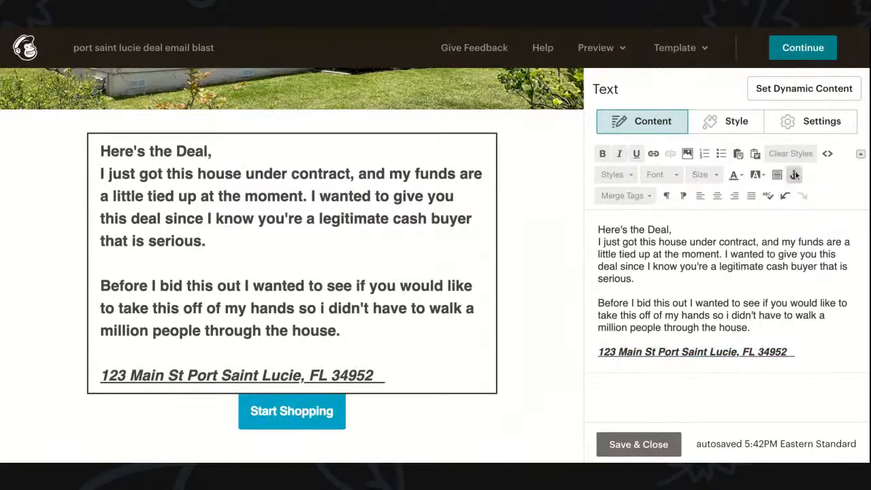
Step: Set the address to size 32, centre it, and remove its trailing spaces
click(711, 175)
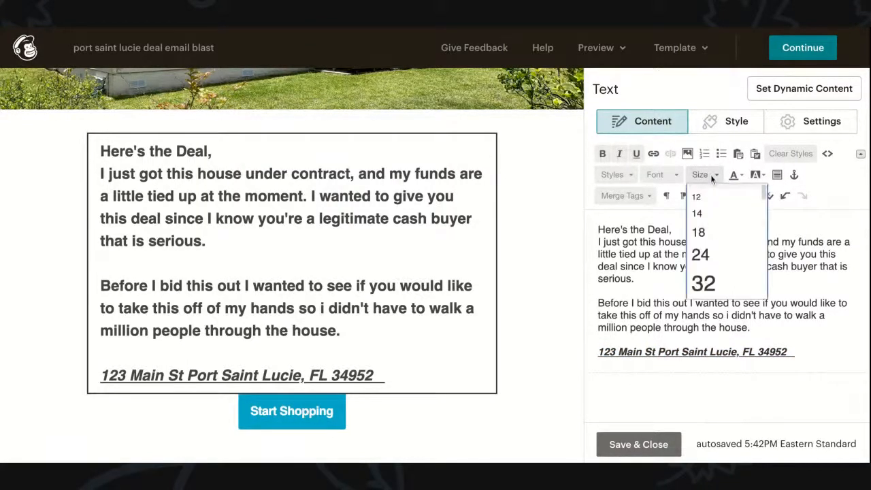
click(702, 285)
triple_click(683, 365)
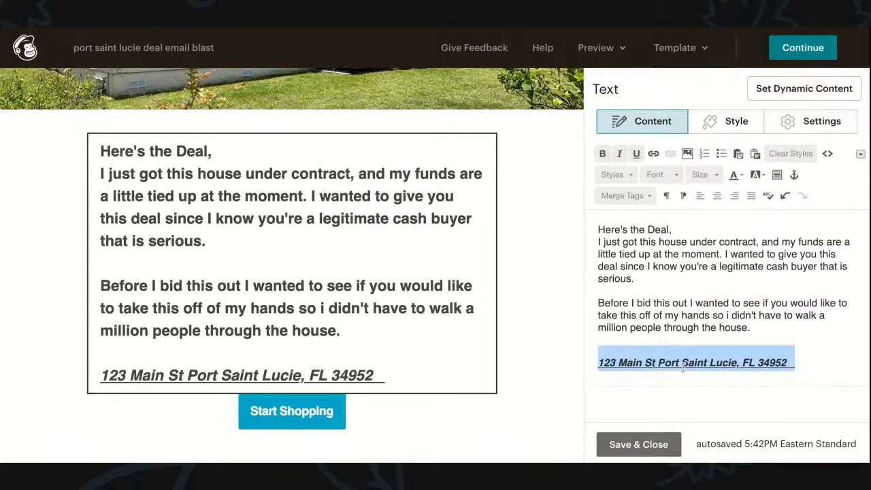
click(711, 174)
click(708, 294)
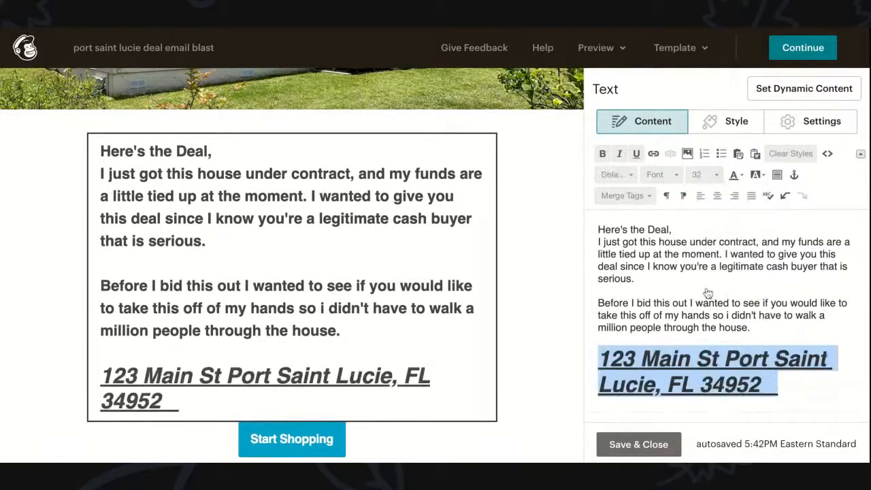
click(718, 197)
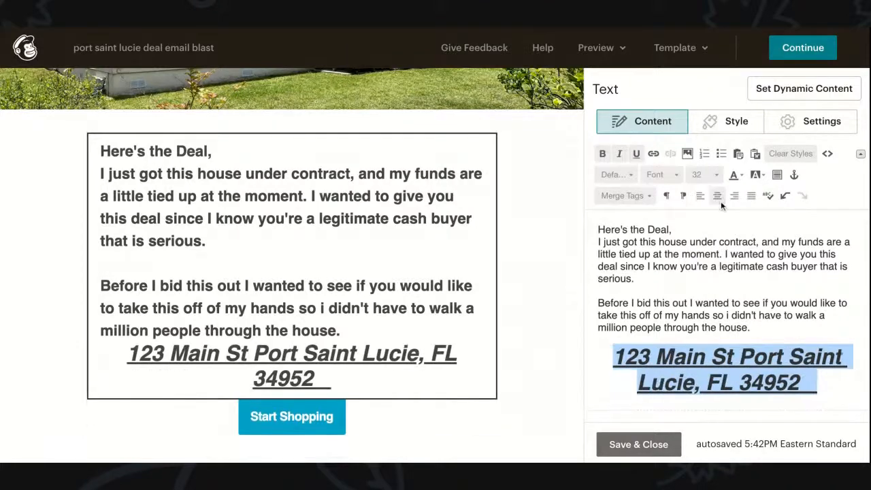
click(806, 384)
key(BackSpace)
key(BackSpace)
key(BackSpace)
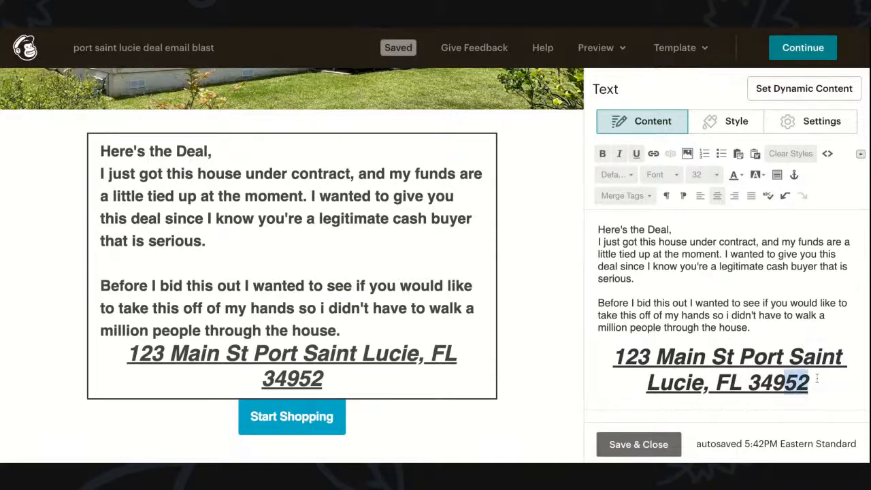
Step: Reduce the address to size 30 and add a blank line above it
drag(809, 385, 596, 359)
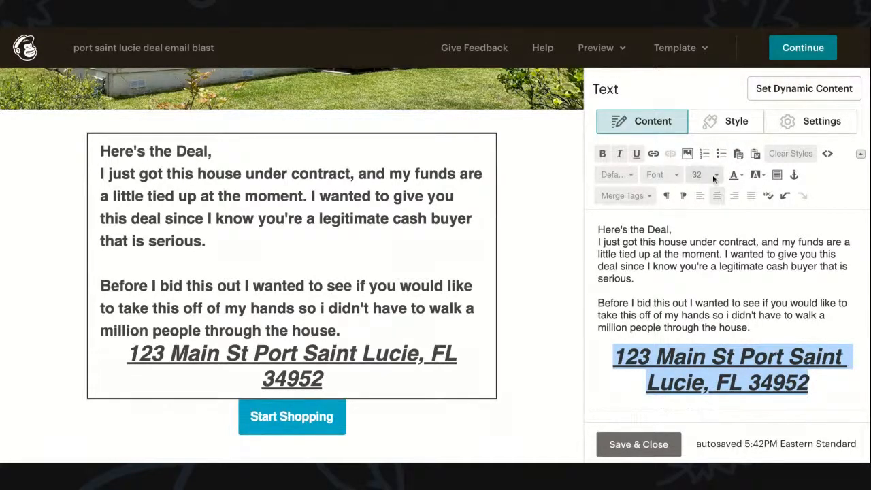
click(708, 175)
click(704, 217)
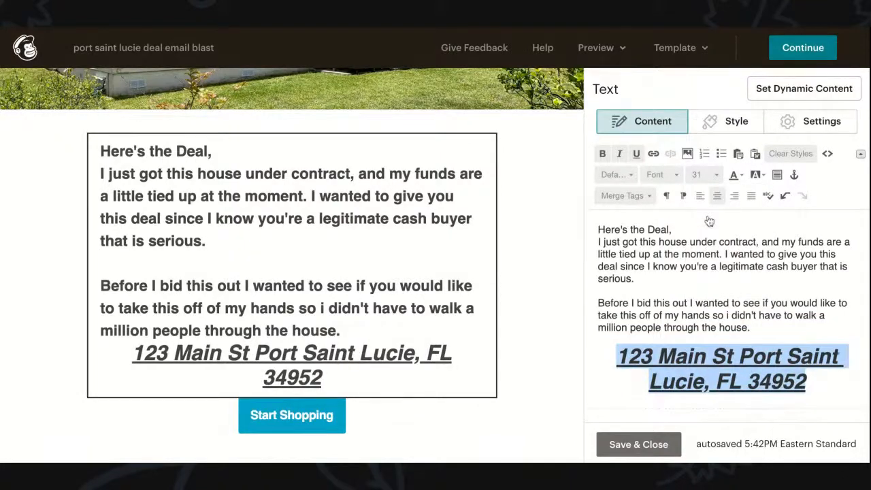
click(711, 177)
click(703, 211)
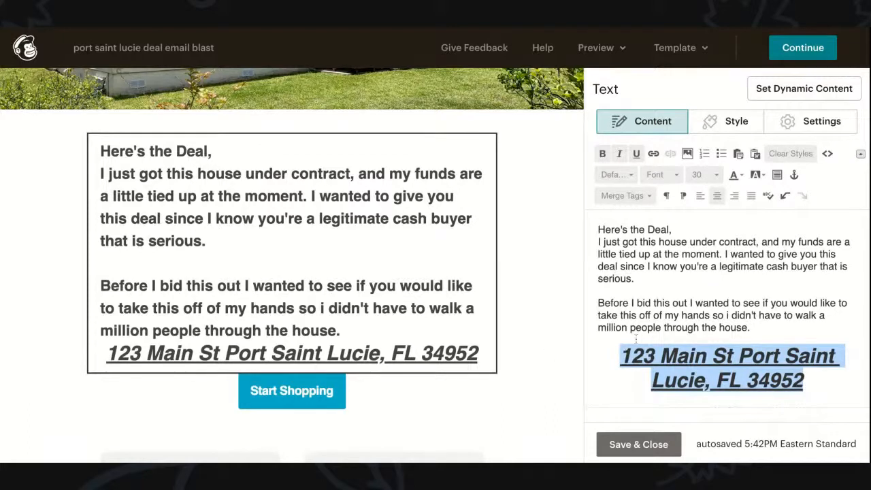
click(757, 328)
key(Return)
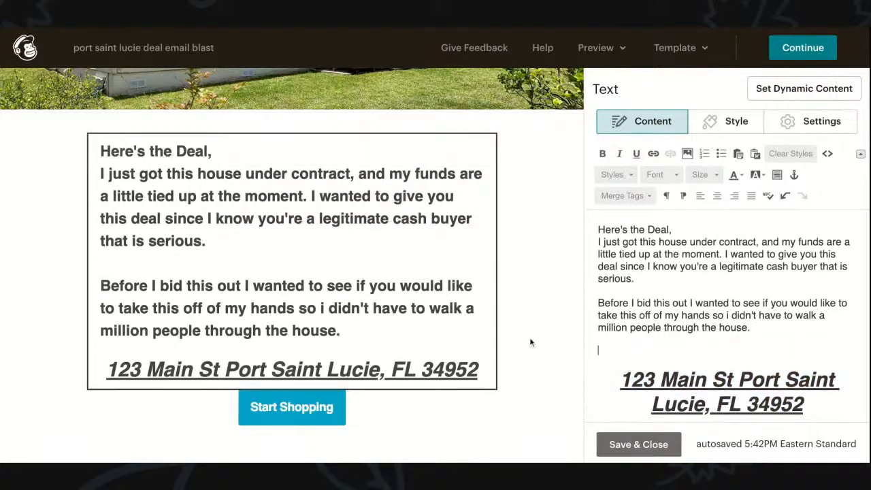
Step: Add a bold 'Details:' line below the address
scroll(314, 330, down, 1)
scroll(313, 330, down, 3)
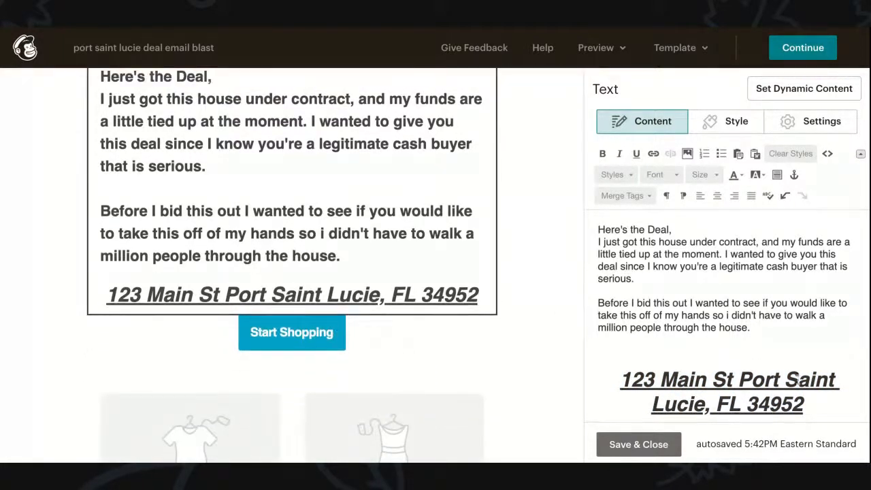
scroll(809, 408, down, 1)
click(809, 408)
key(Return)
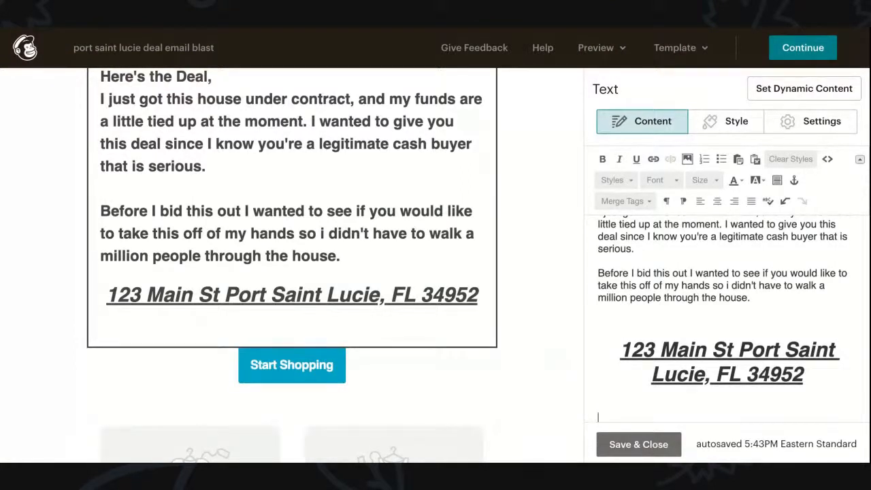
text(Details)
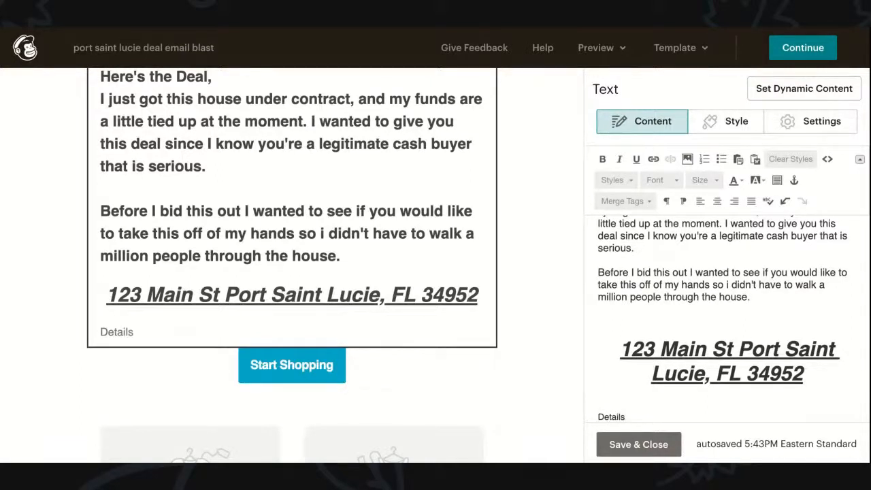
text(:)
drag(627, 416, 597, 417)
click(602, 158)
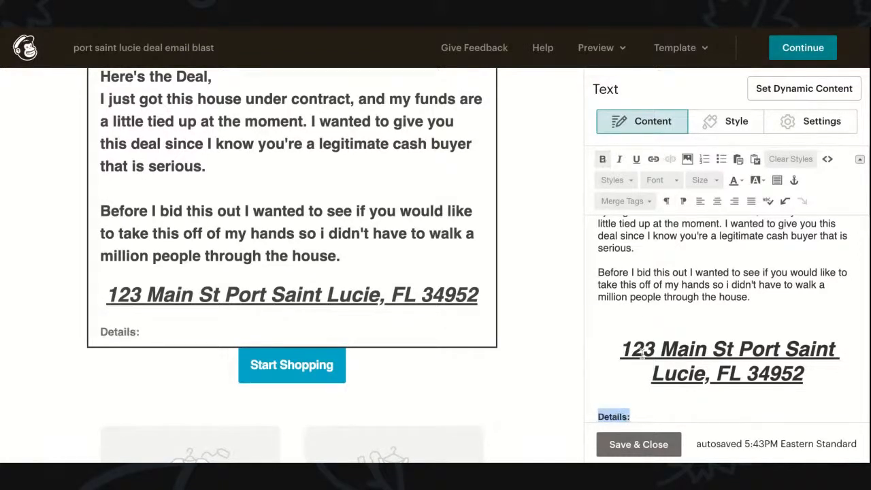
click(629, 414)
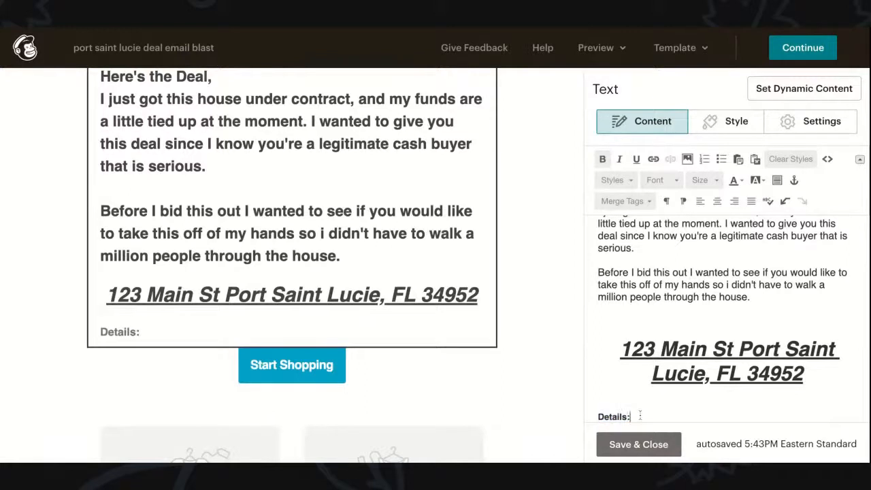
Step: Make 'Details:' italic, removing the trial black highlight and underline
drag(629, 415, 598, 416)
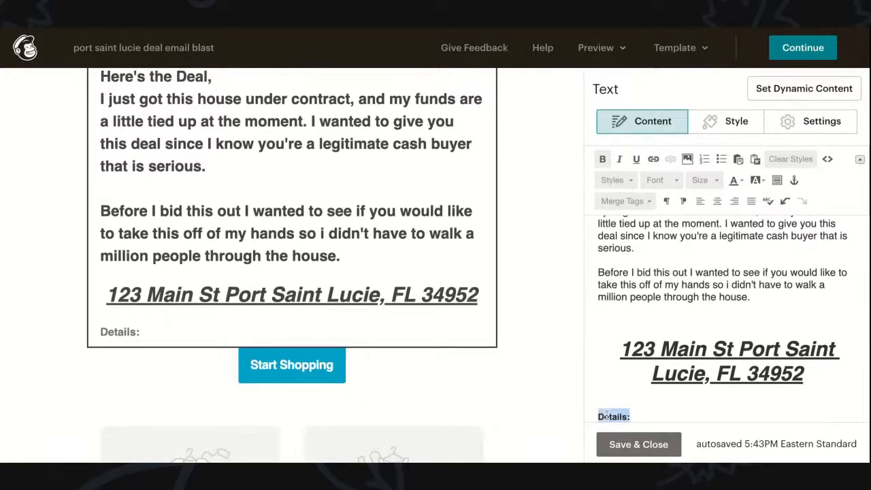
click(755, 179)
click(753, 205)
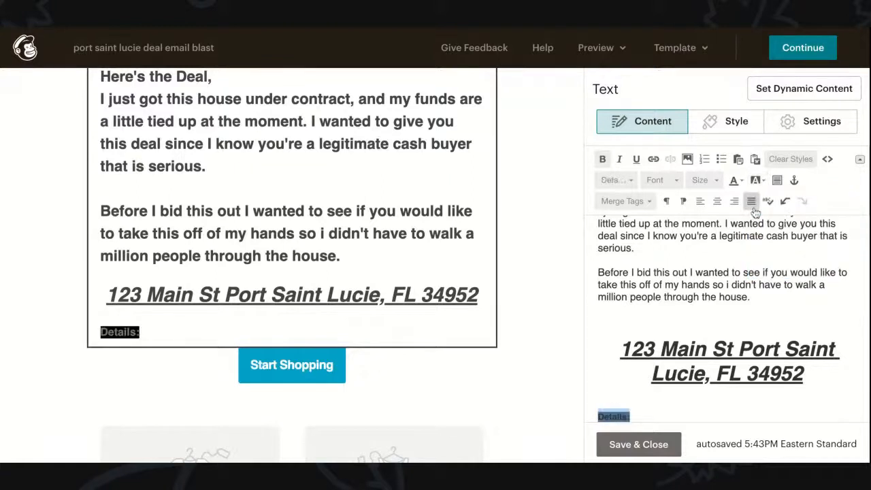
click(755, 180)
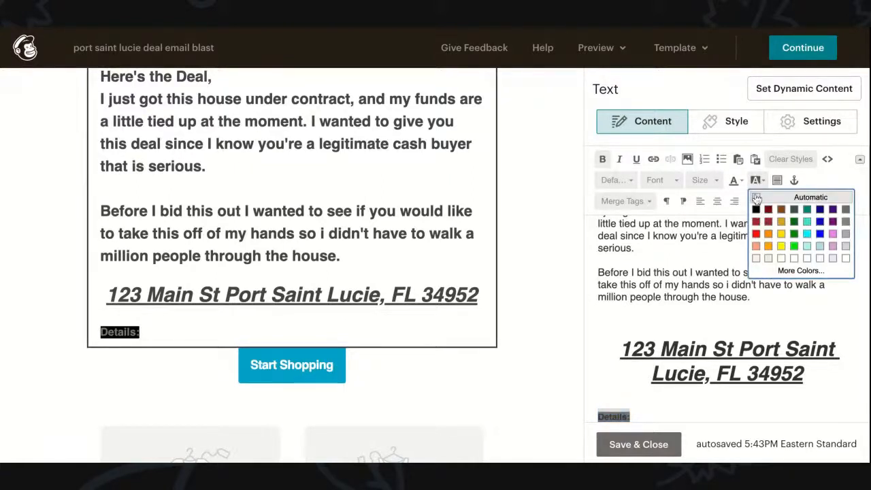
click(755, 195)
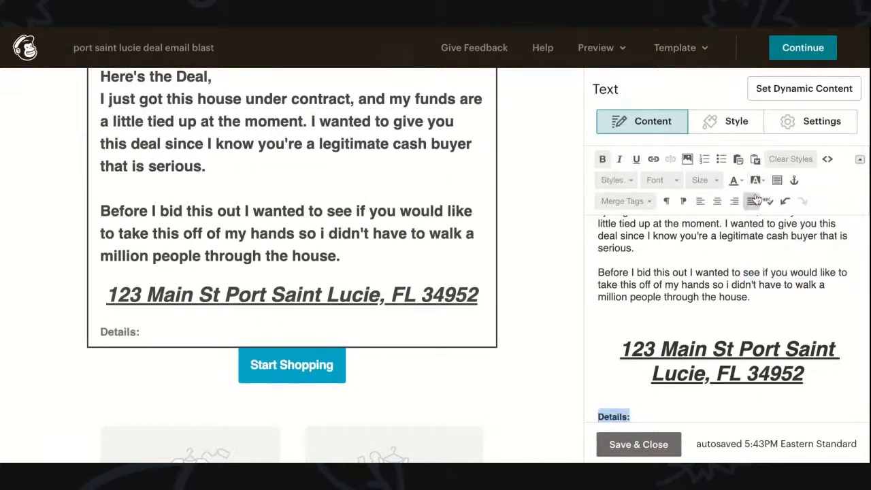
click(636, 158)
click(636, 158)
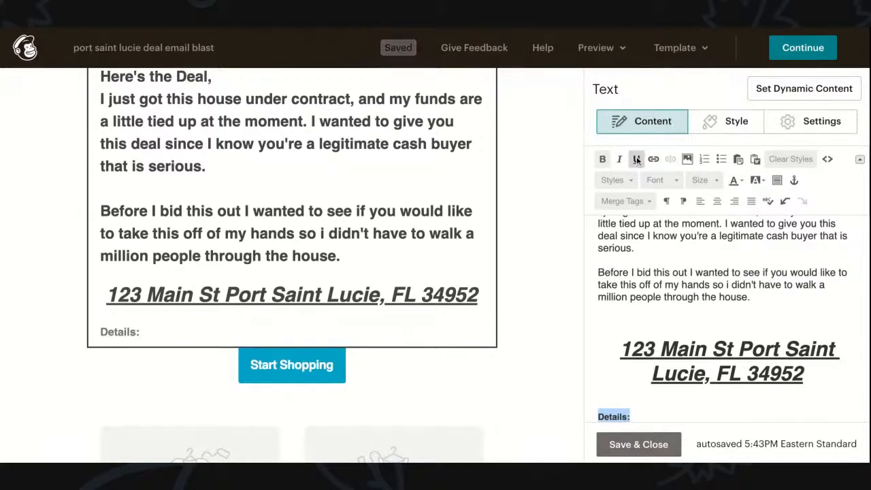
click(619, 159)
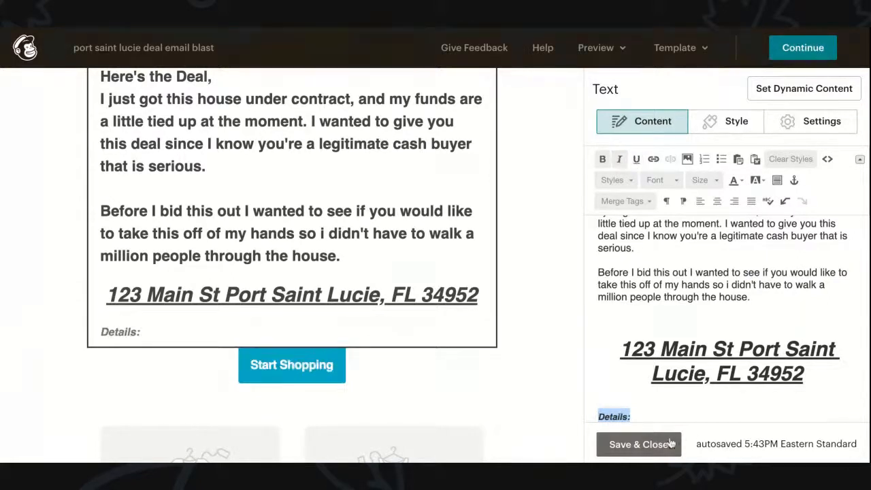
click(667, 416)
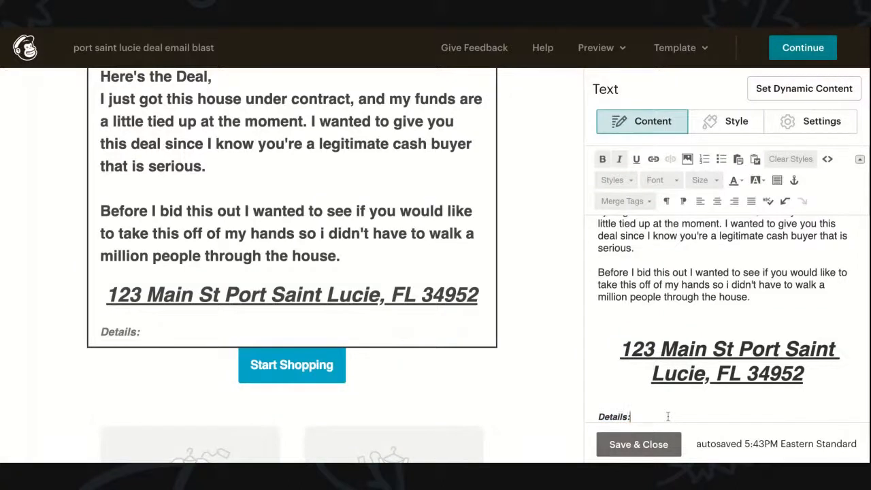
Step: List '3 Beds' and '2 Baths' on separate lines under Details:
text(3 Beds)
key(Return)
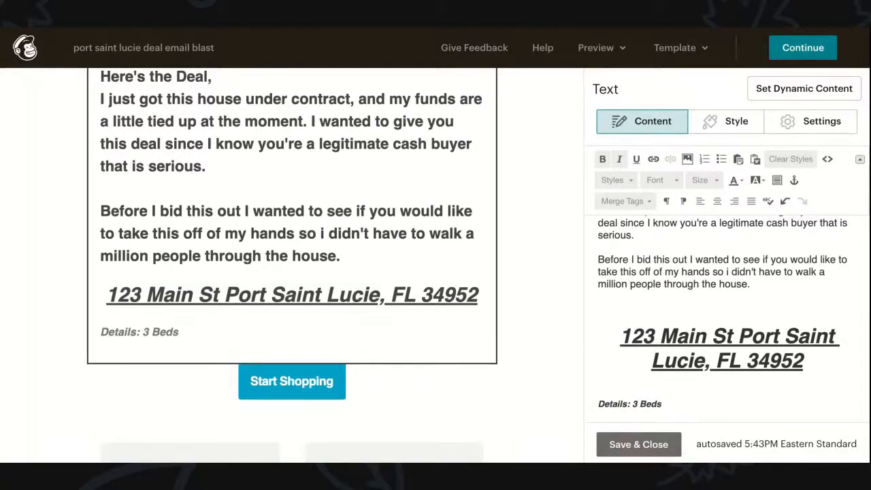
key(BackSpace)
click(631, 403)
key(Return)
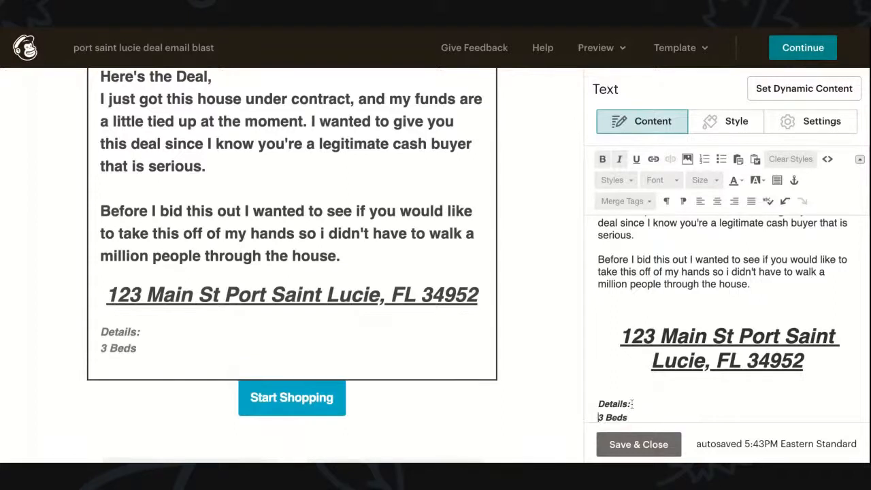
click(641, 416)
key(Return)
text(1)
key(BackSpace)
text(2 Baths)
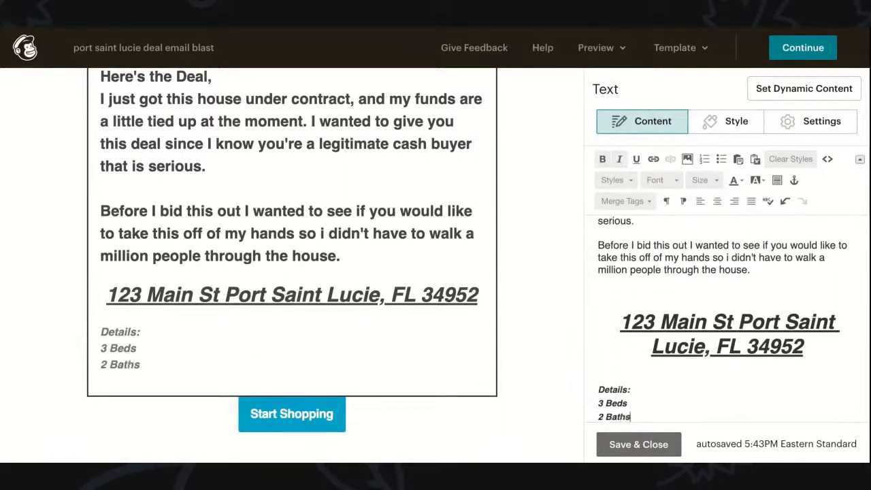
Step: Add '1200 SQ' and 'Built in 1994' as further detail lines
key(Return)
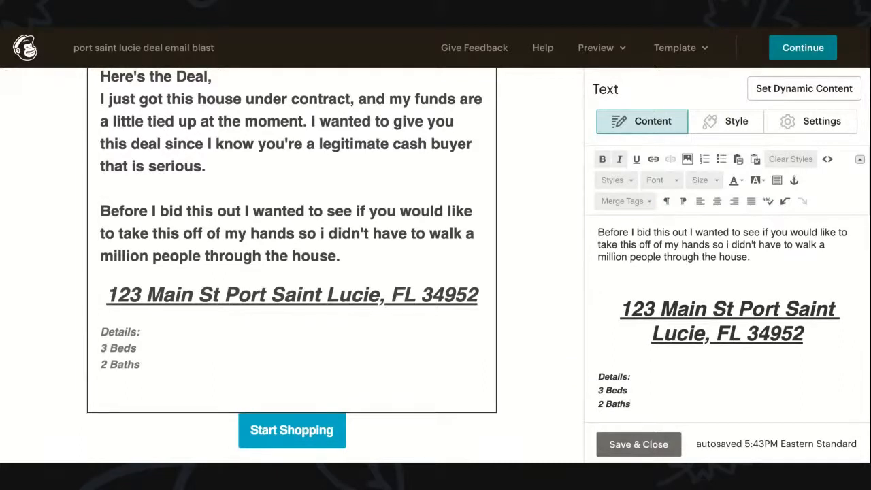
text(1200 SQ)
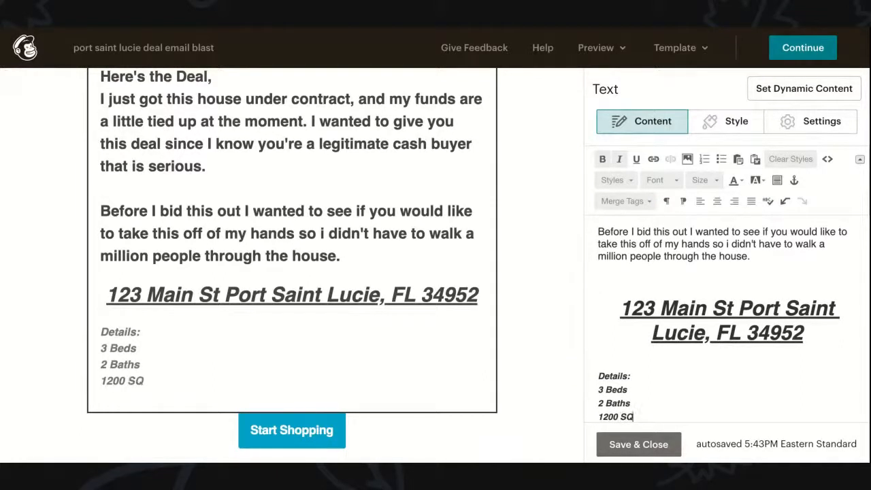
key(Return)
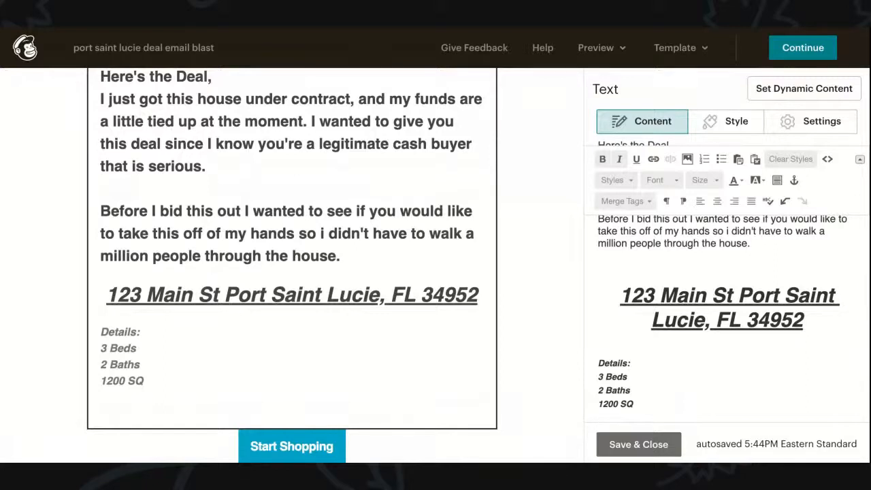
key(Return)
text(Bu)
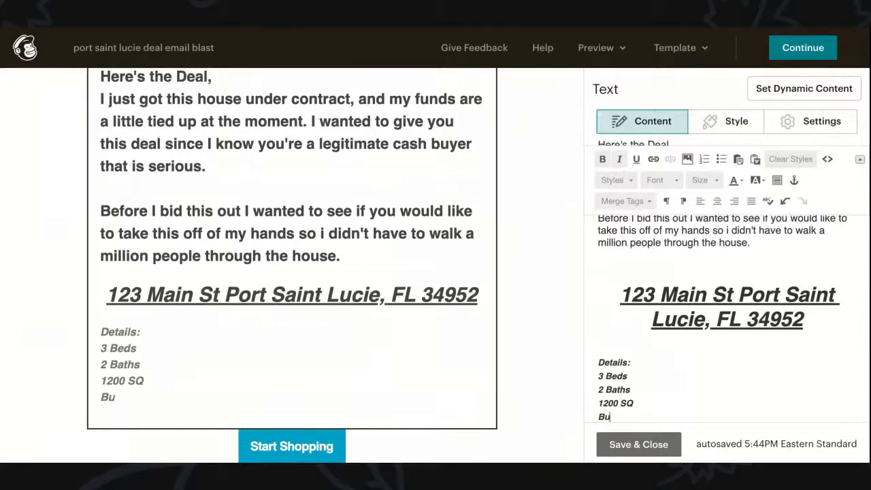
text(ilt: 1)
key(BackSpace)
key(BackSpace)
key(BackSpace)
text(in 1994)
key(BackSpace)
text(4)
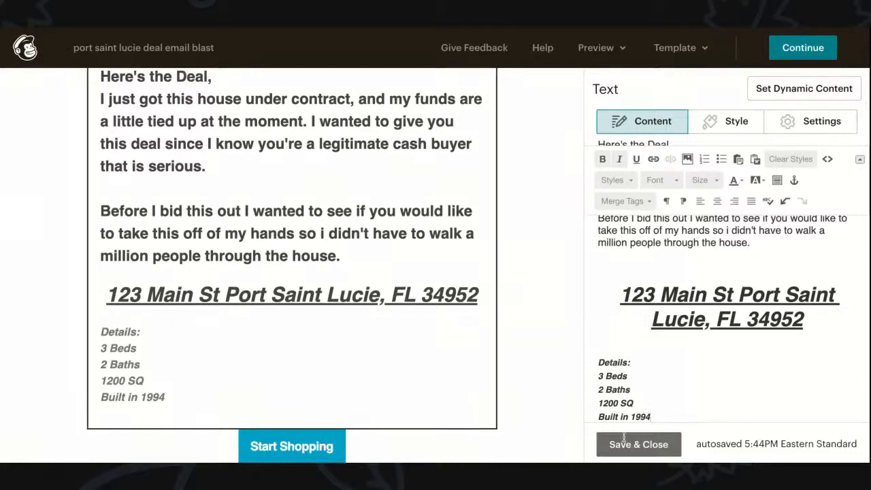
Step: Add an empty line below Built in 1994, then replace that line with 'New Roof' in bold italic
triple_click(605, 417)
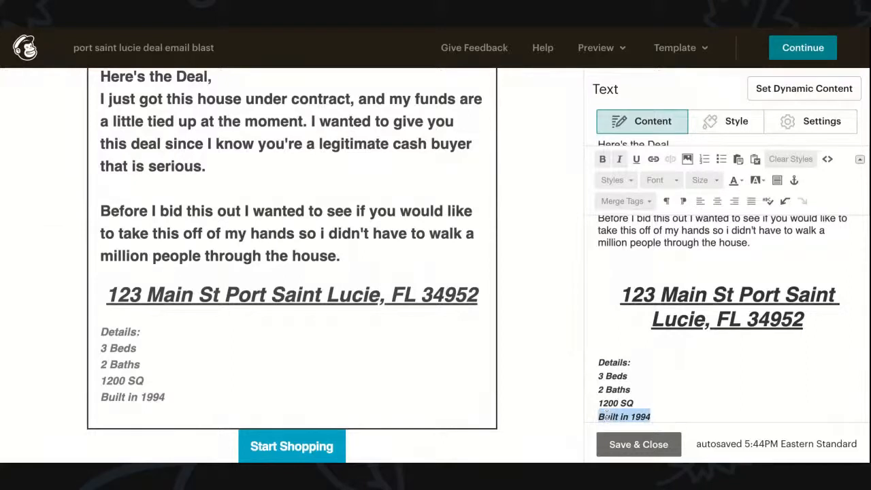
click(654, 417)
key(Return)
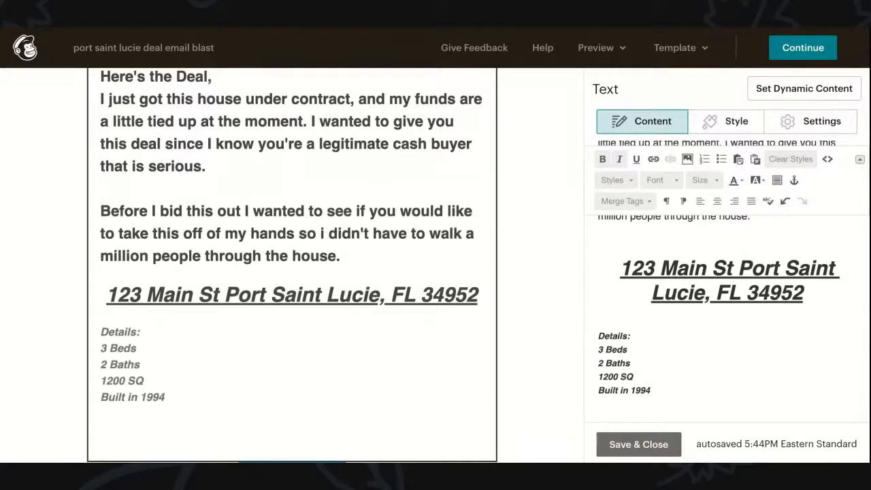
triple_click(633, 391)
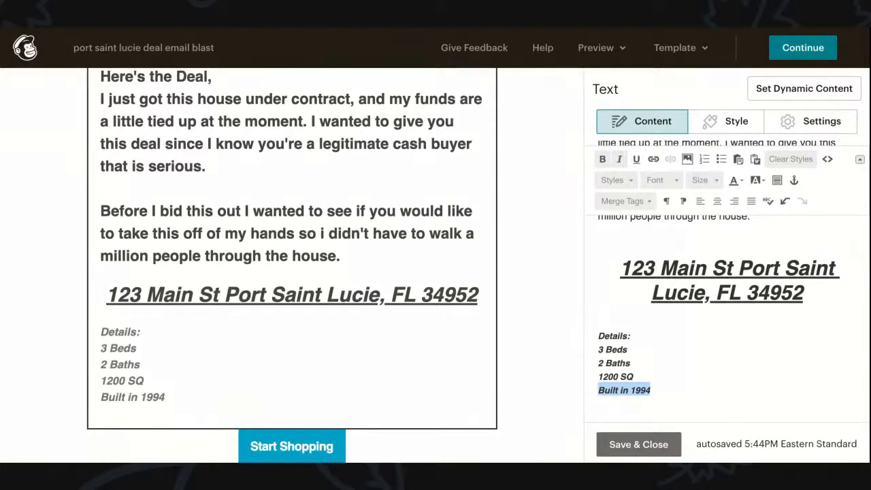
text(New Roof)
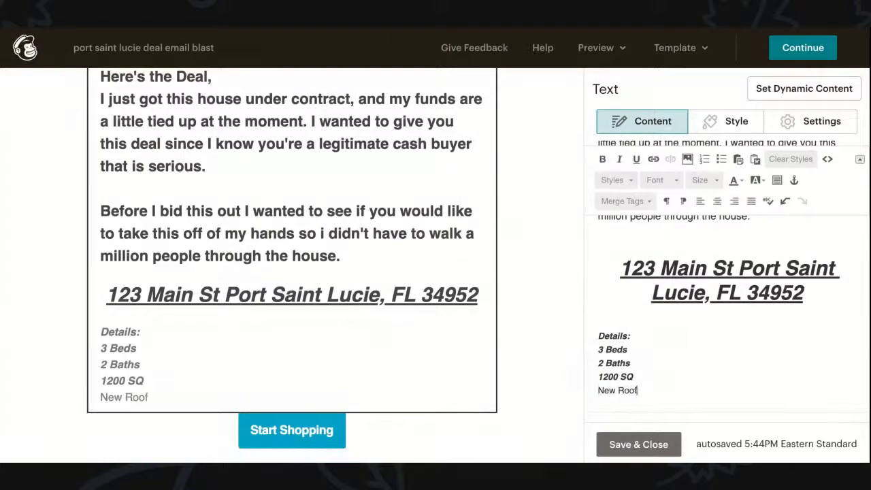
key(ctrl+shift+Left)
key(ctrl+shift+Left)
click(624, 158)
click(605, 158)
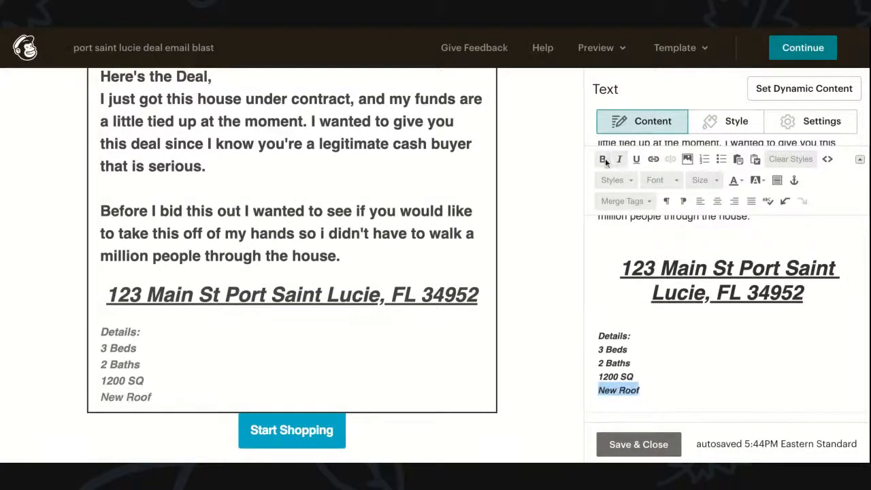
Step: Retype the bold italic line as 'Built in 1994' and add two empty lines below it
double_click(609, 392)
click(609, 392)
text(Built in 1994)
key(Return)
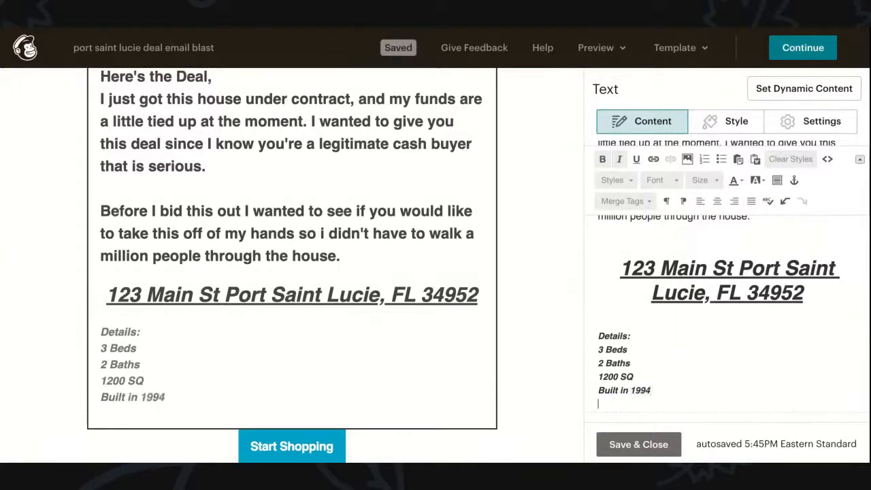
key(Return)
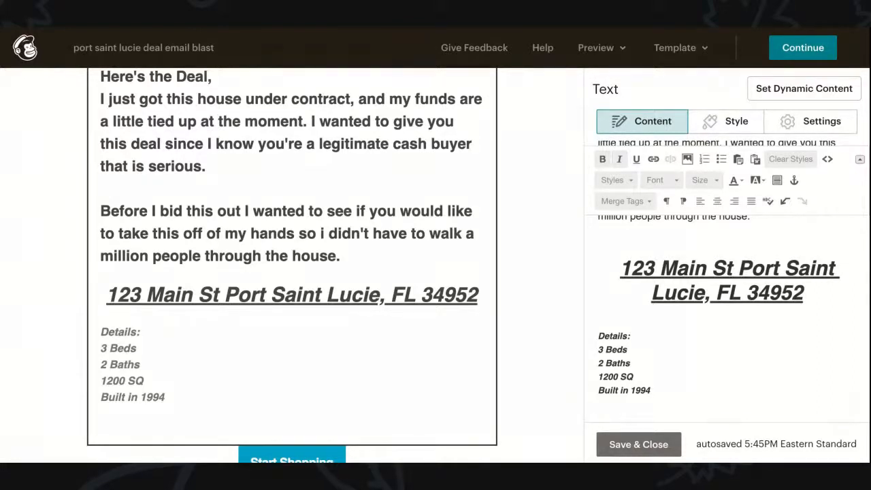
Step: Type 'Price' and make it bold, underlined, size 24 and black
text(Price)
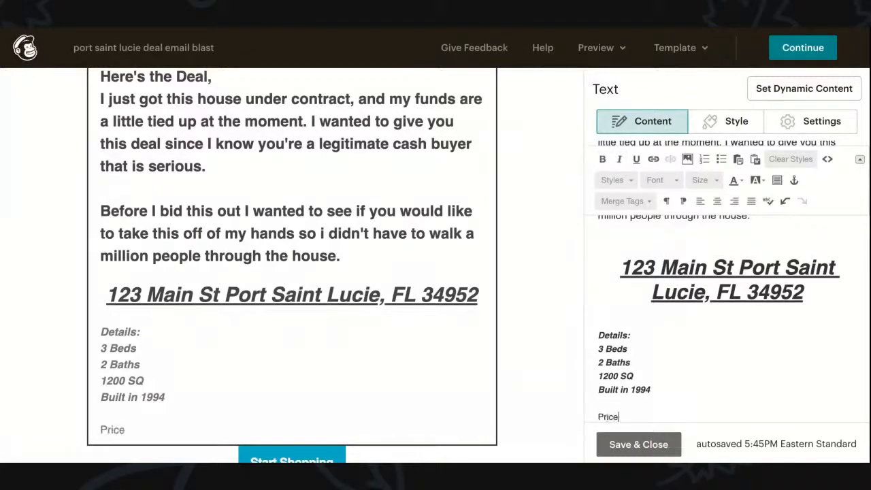
double_click(607, 416)
click(603, 160)
click(635, 160)
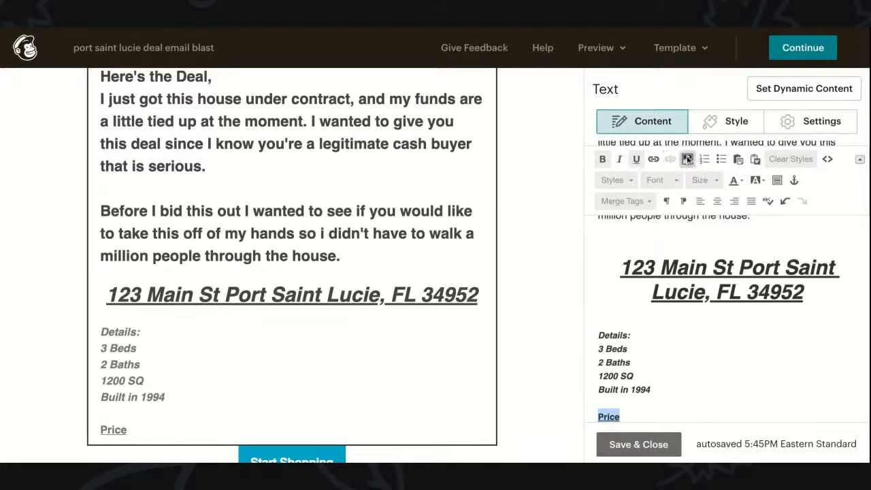
click(717, 180)
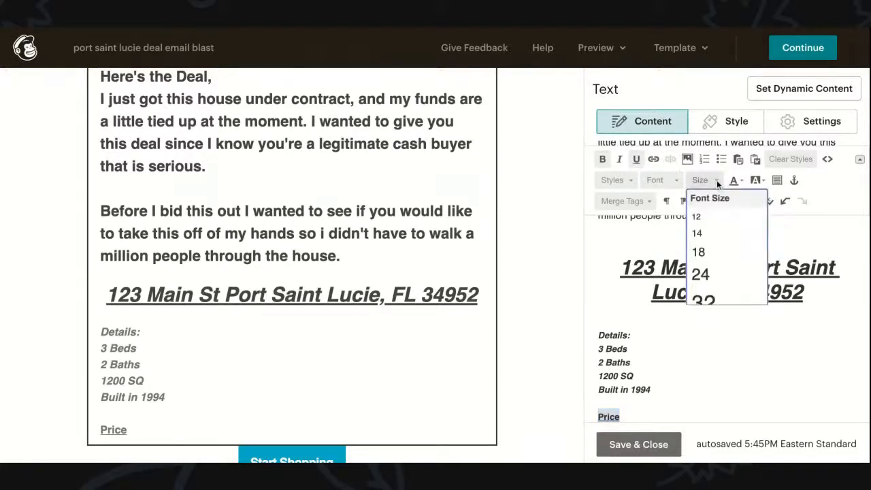
click(700, 273)
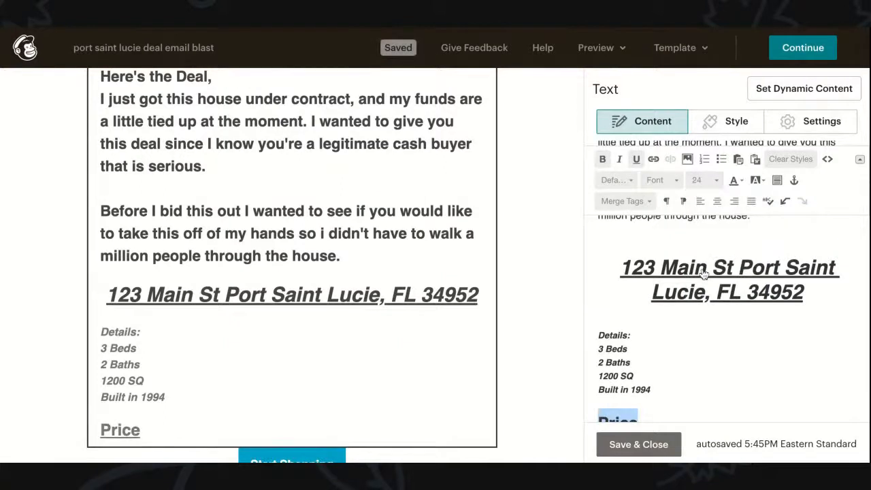
click(733, 179)
click(734, 207)
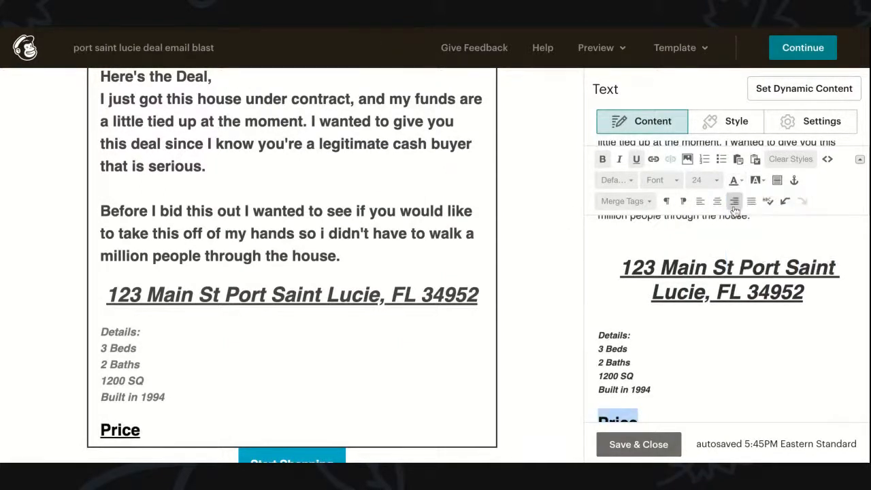
Step: Turn the whole details block, from Details: to 1994, black
click(640, 384)
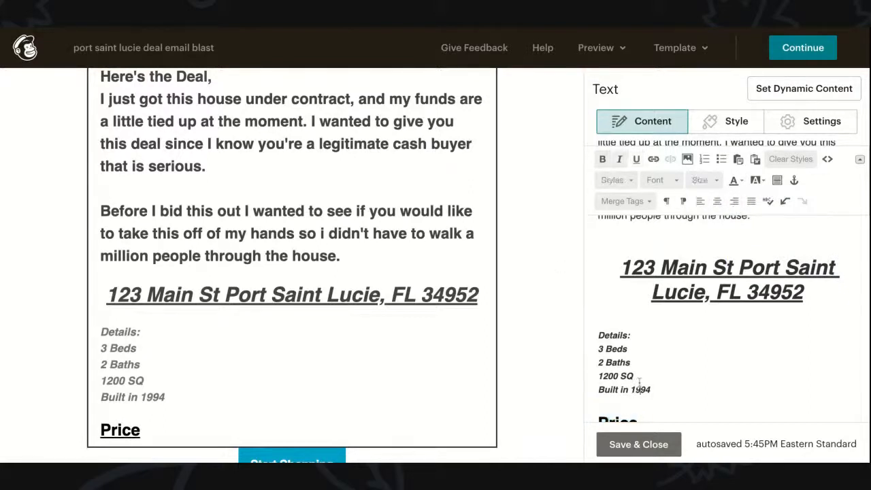
drag(657, 389, 596, 333)
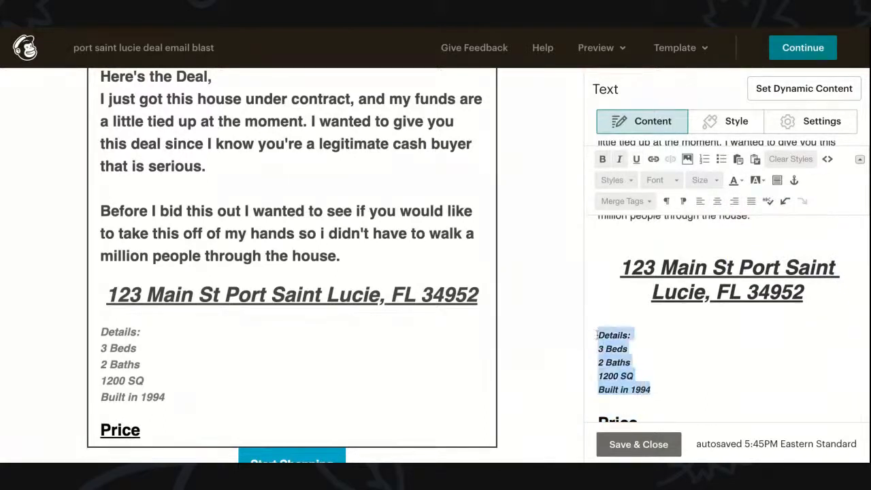
click(733, 179)
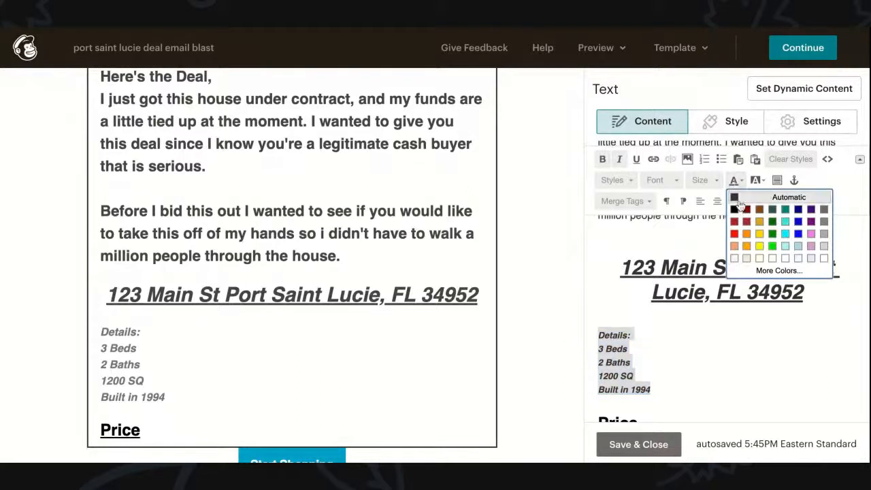
click(736, 208)
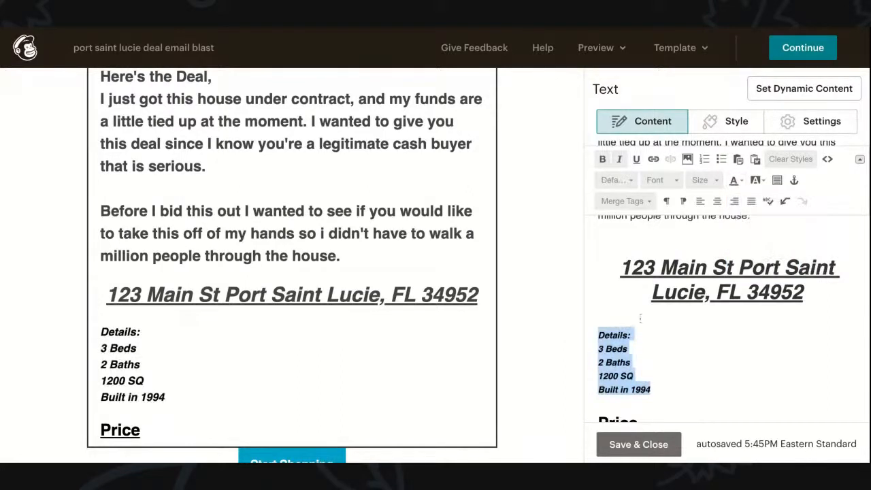
Step: Resize the Price heading to 26 and follow it with a colon, removing trailing spaces
scroll(645, 335, down, 1)
drag(656, 390, 599, 383)
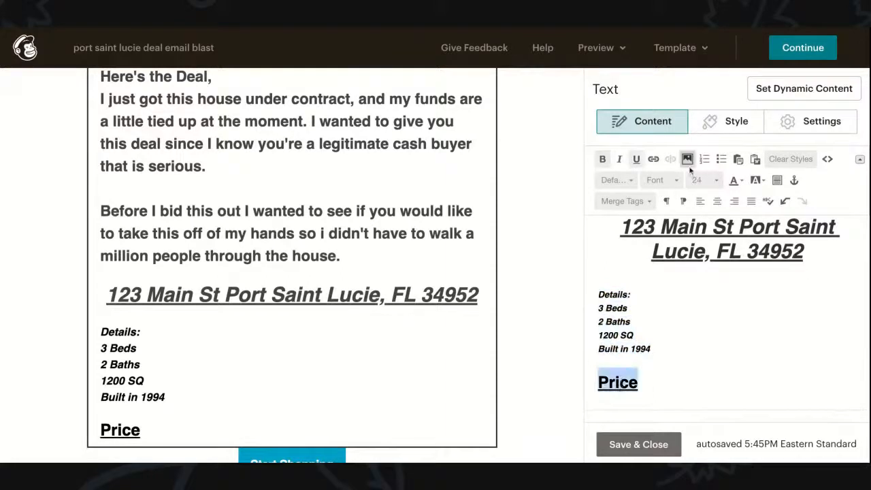
click(715, 182)
click(701, 296)
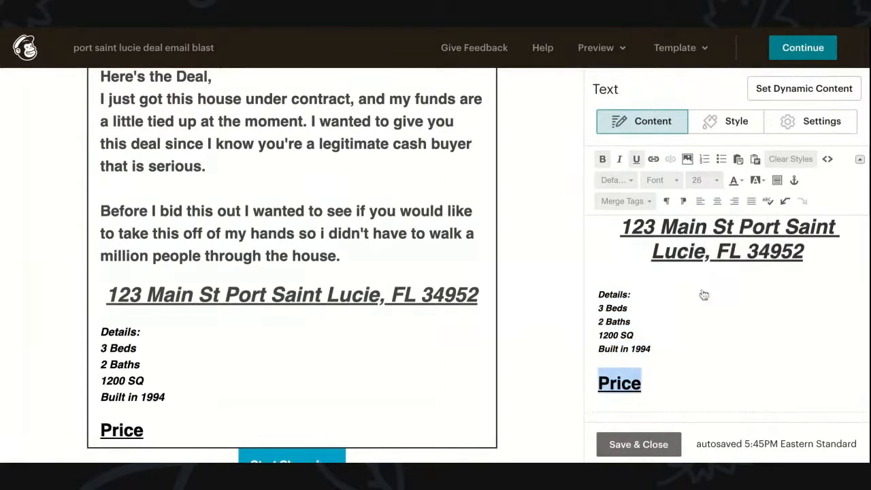
click(656, 386)
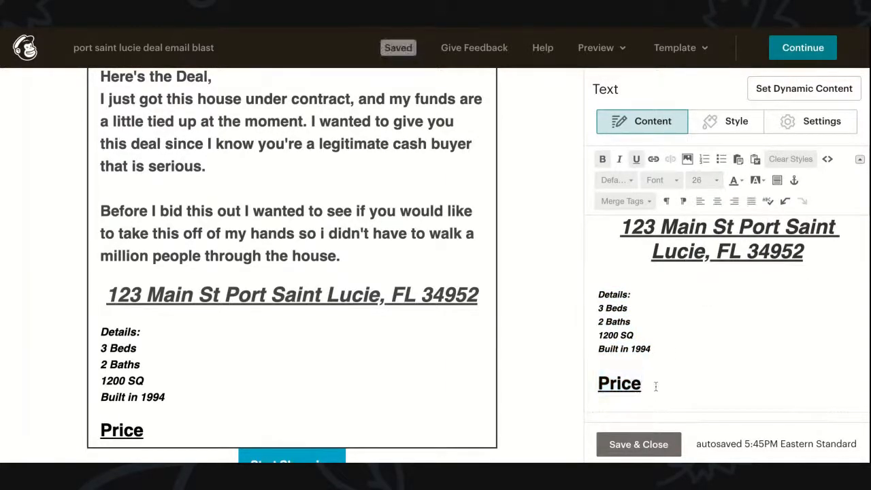
text(:)
key(BackSpace)
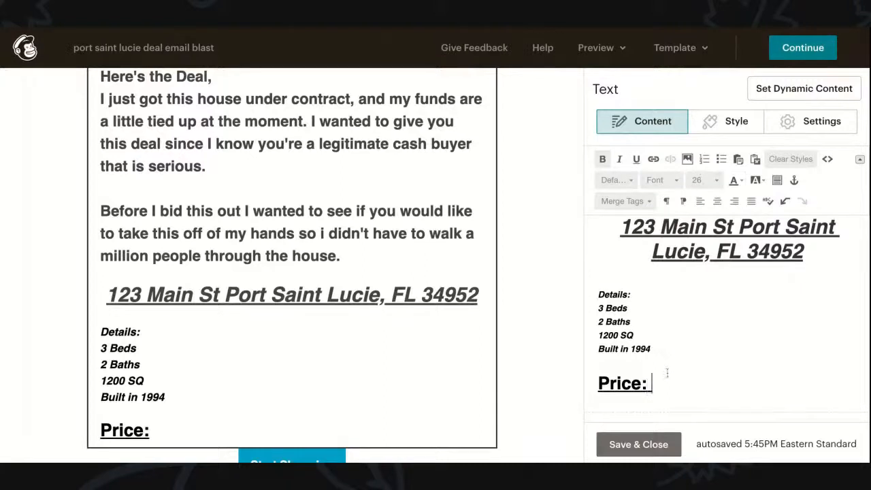
key(BackSpace)
key(BackSpace)
Step: Keep the underline only on 'Price:' and type the amount $124,999 after it
click(636, 159)
double_click(655, 389)
click(637, 160)
click(662, 382)
text($124,999)
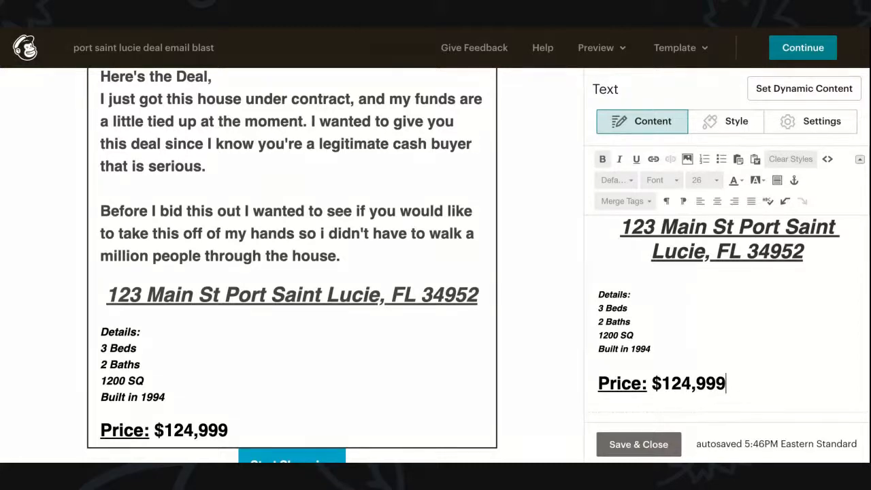
Step: Centre the price line and enlarge it to size 35
triple_click(678, 385)
click(717, 201)
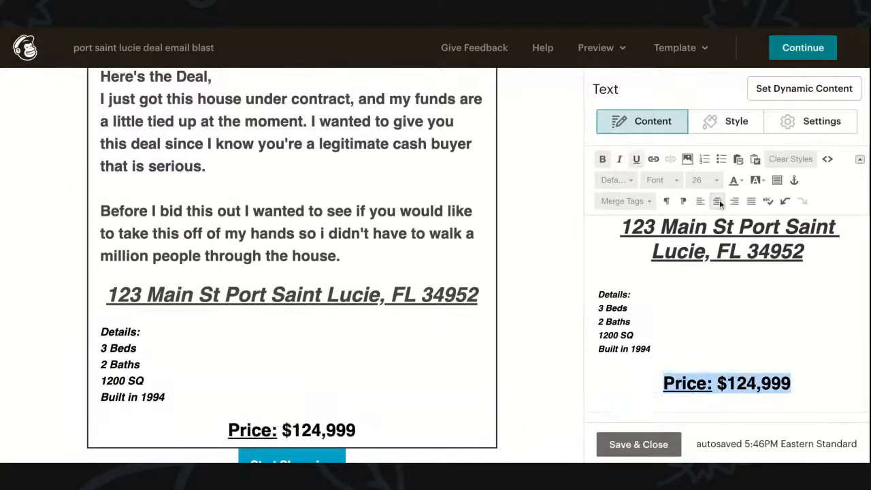
click(696, 377)
triple_click(697, 378)
click(715, 179)
scroll(702, 286, down, 2)
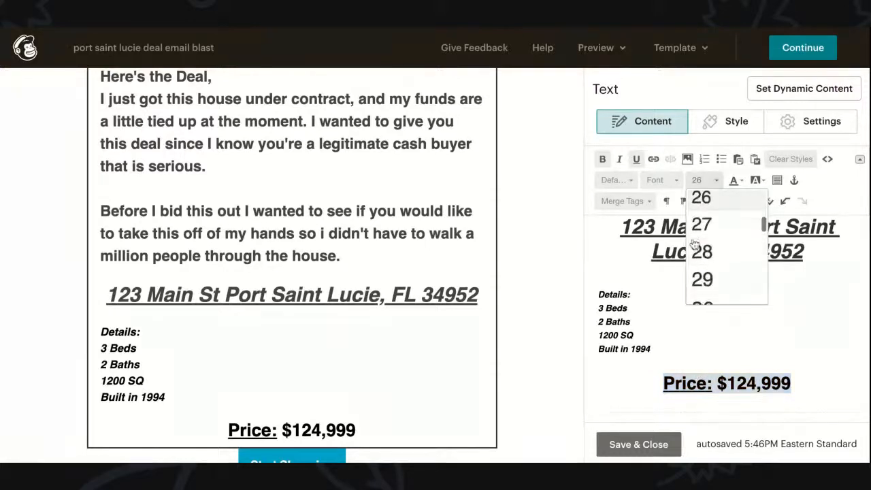
click(703, 301)
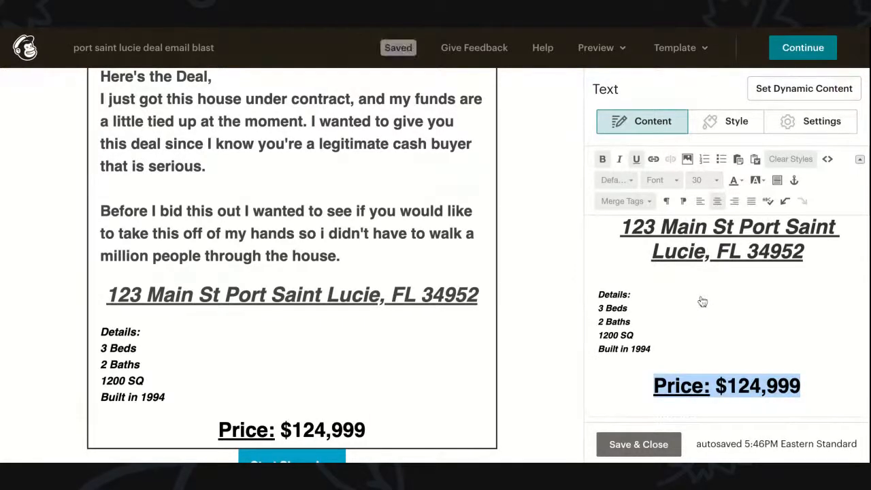
click(716, 183)
scroll(704, 257, down, 3)
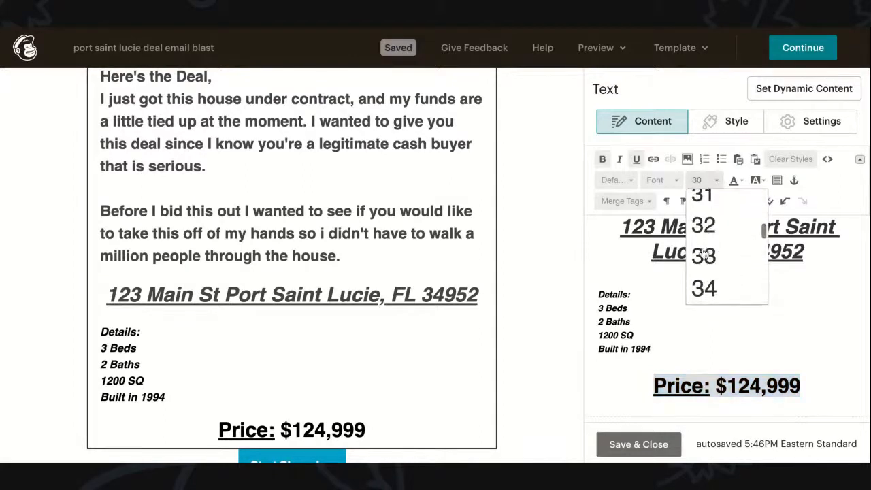
click(703, 253)
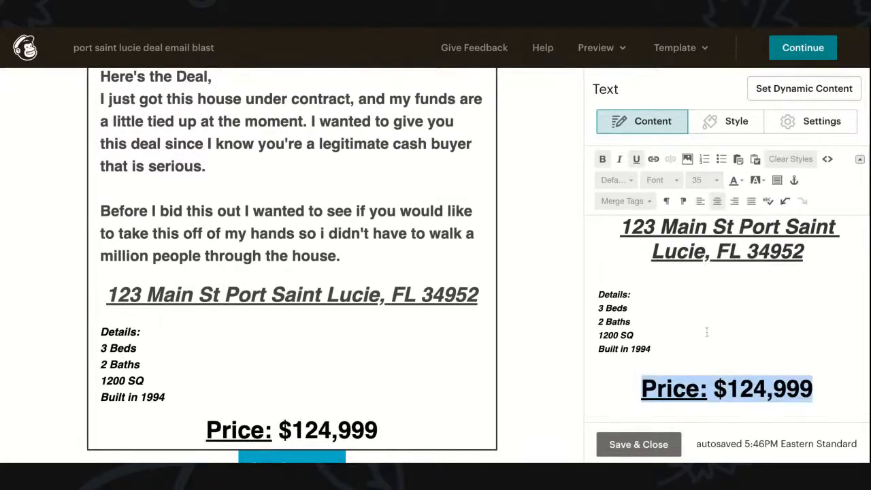
Step: Set size 28 at the end of the price line for the following text
click(811, 389)
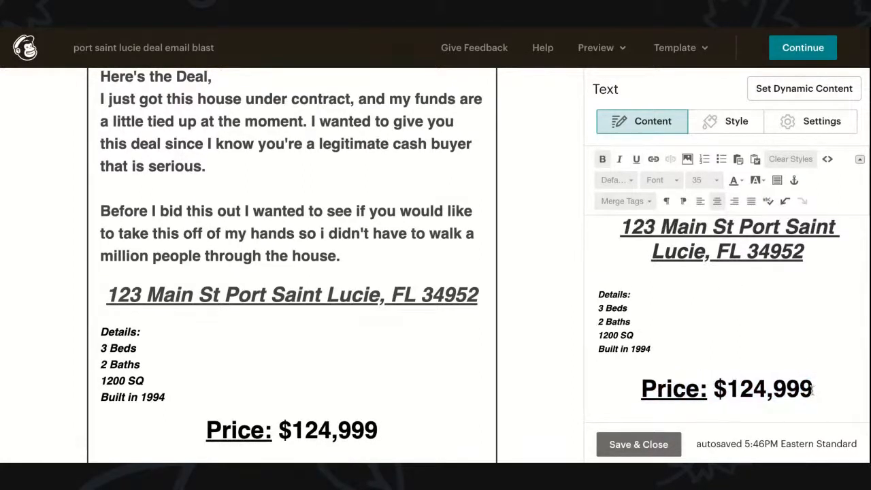
click(717, 181)
scroll(722, 302, up, 4)
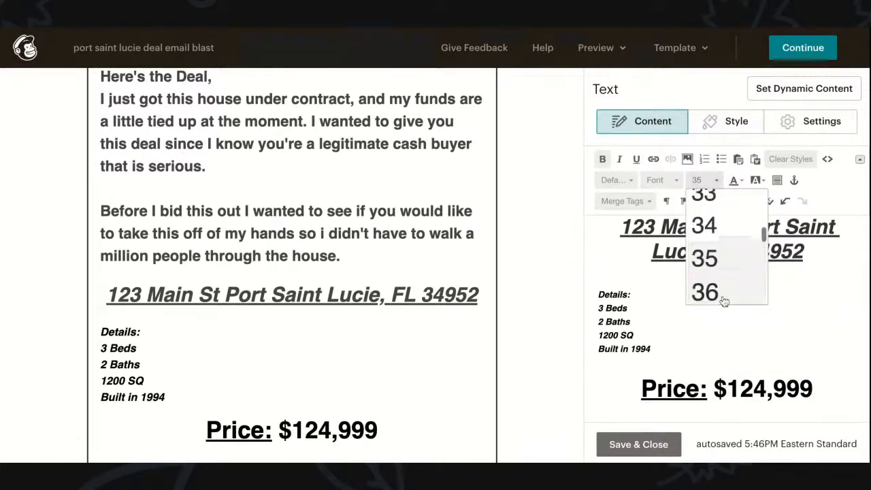
scroll(722, 292, up, 1)
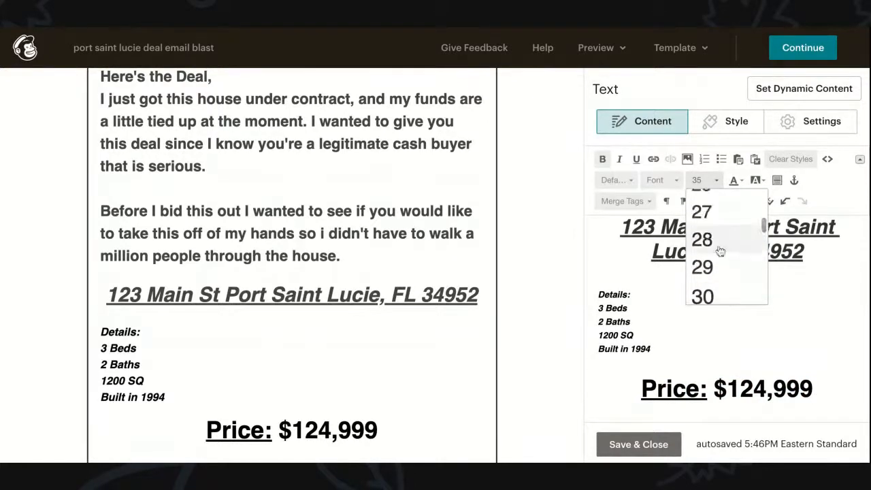
click(718, 242)
scroll(725, 406, down, 1)
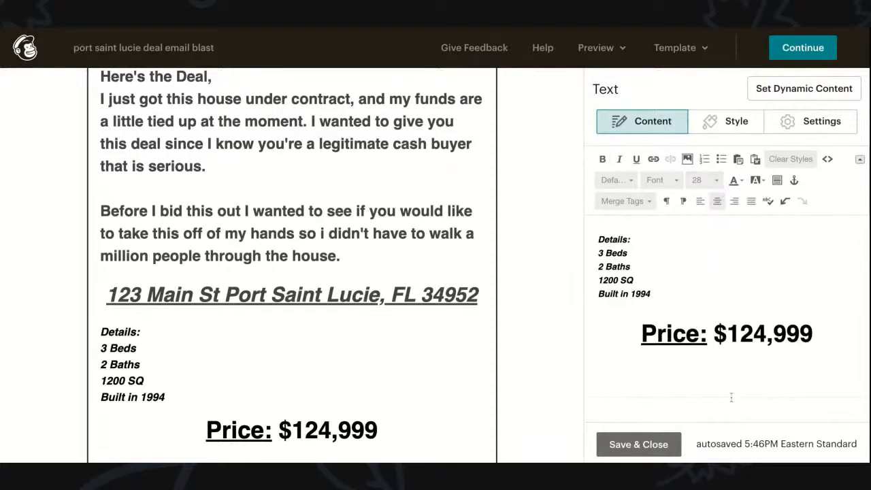
click(815, 333)
click(719, 179)
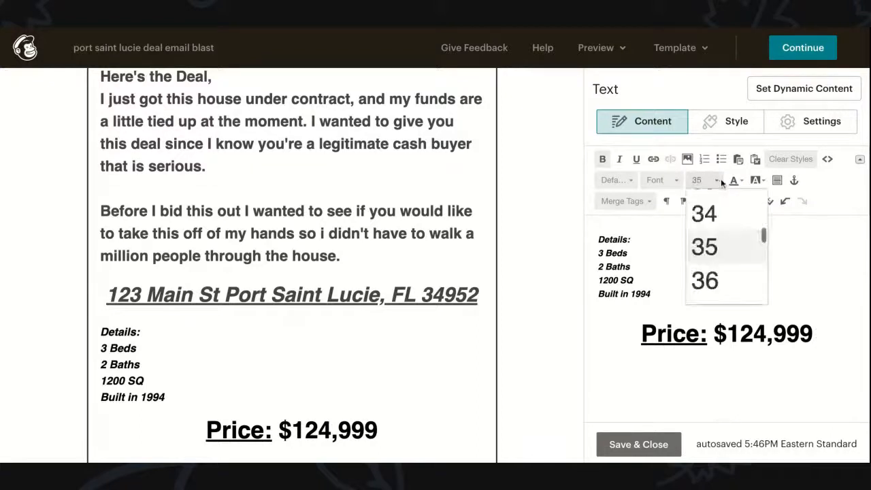
scroll(705, 229, up, 3)
click(705, 226)
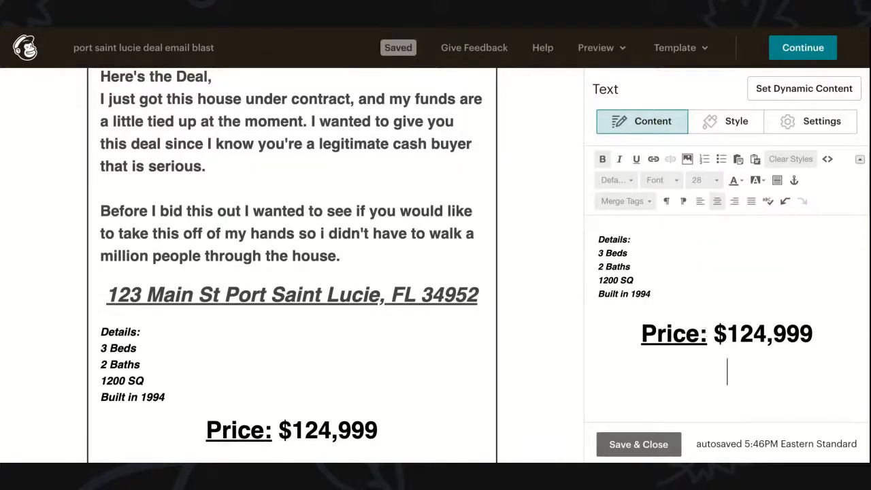
Step: Type 'Repairs' at size 28, with a blank line between it and the price
text(Repairs)
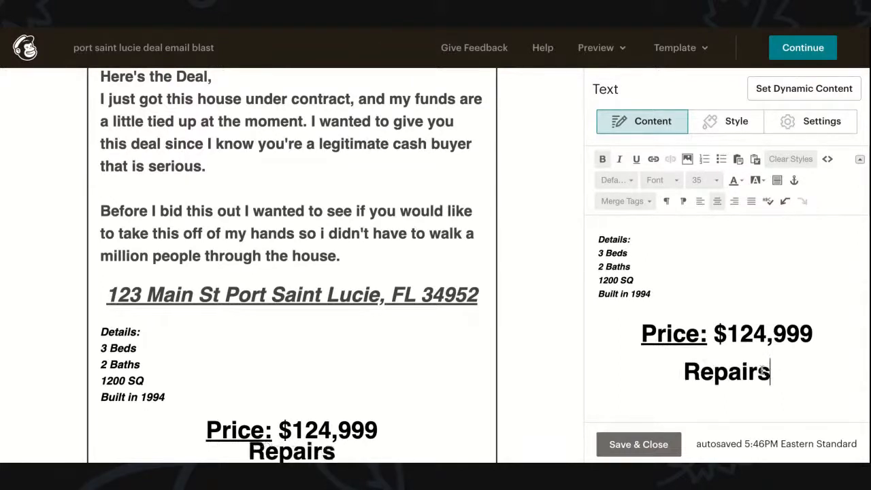
double_click(762, 371)
click(716, 180)
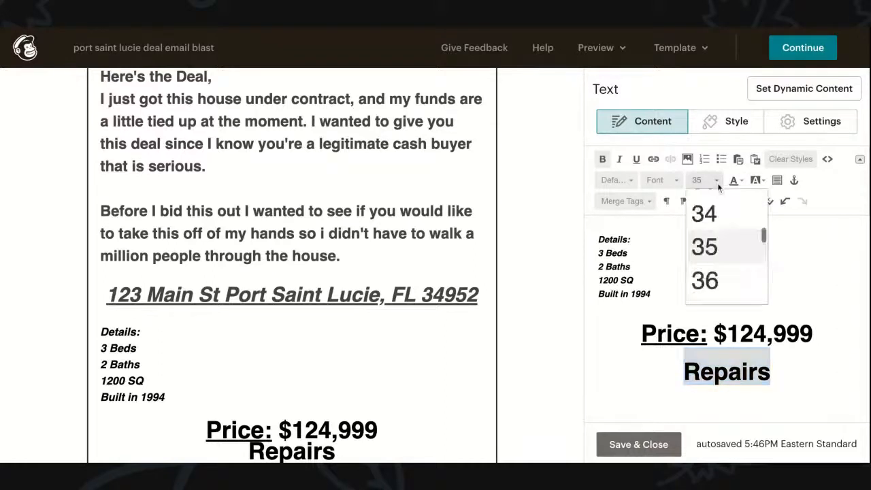
scroll(701, 245, up, 5)
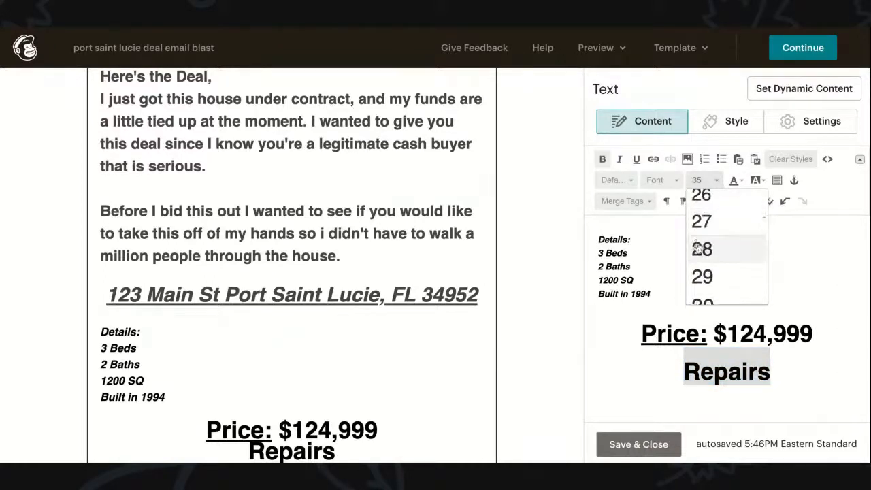
click(698, 249)
click(783, 332)
click(815, 335)
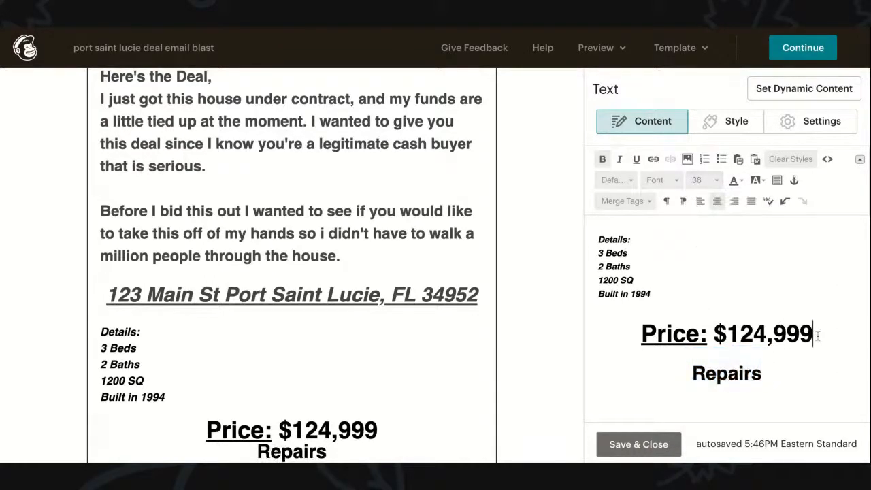
key(Return)
Step: Complete the line so it reads 'Repairs: $30,000'
scroll(305, 335, down, 2)
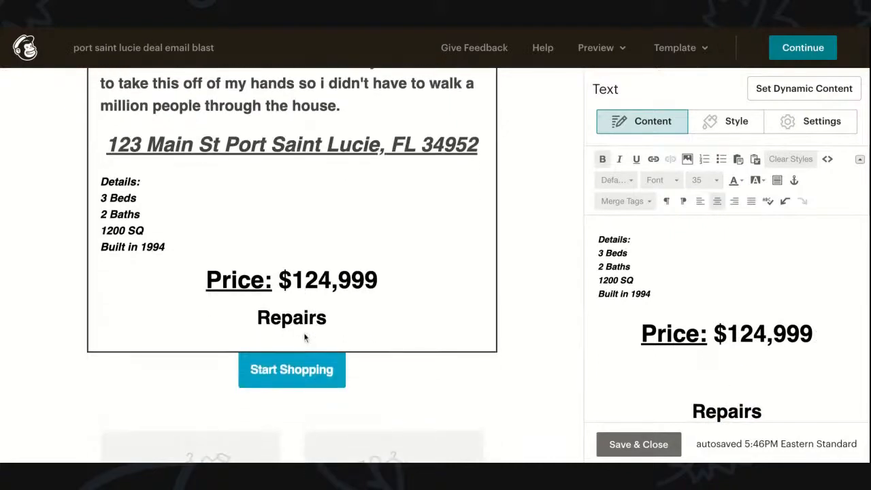
click(763, 411)
text(-)
key(BackSpace)
key(BackSpace)
text(: )
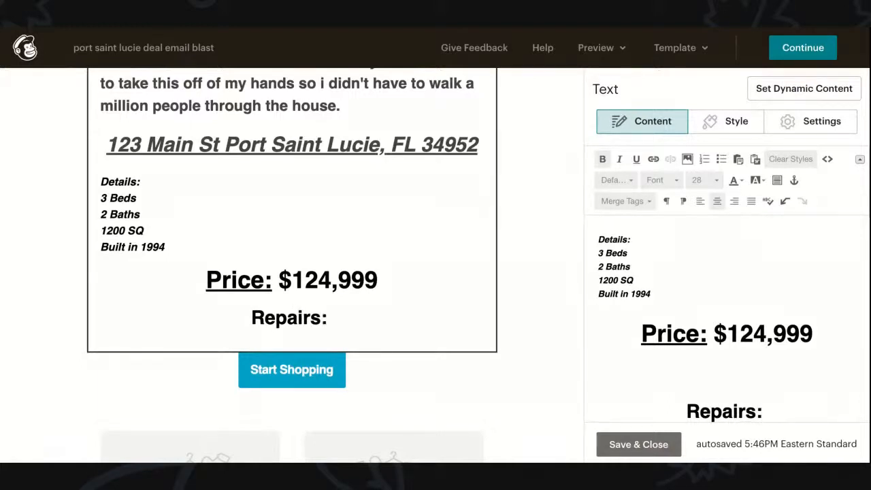
text($30,000)
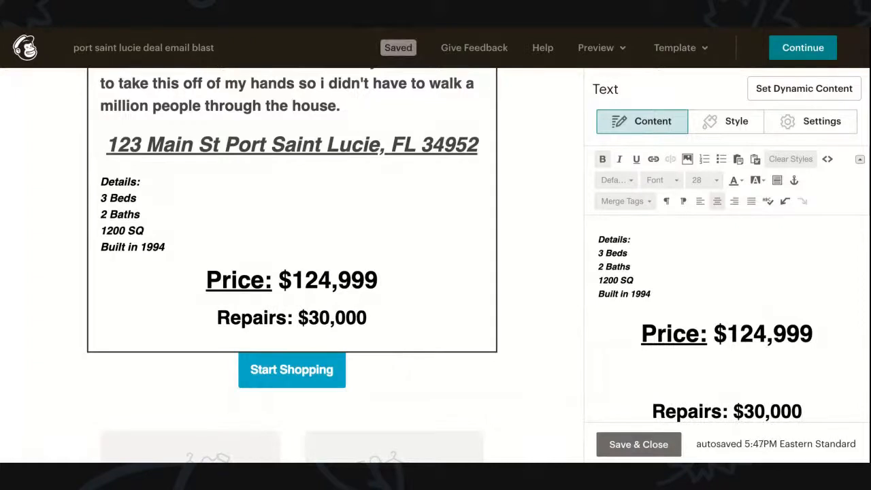
Step: Add a second line below reading 'Resale Value: $200,000'
triple_click(722, 406)
key(ctrl+c)
click(806, 404)
key(Return)
key(ctrl+v)
triple_click(745, 381)
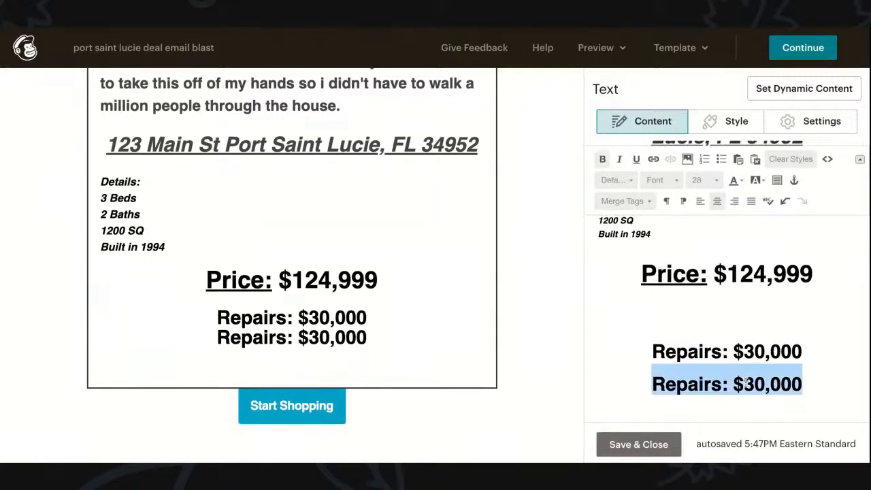
text(Resale)
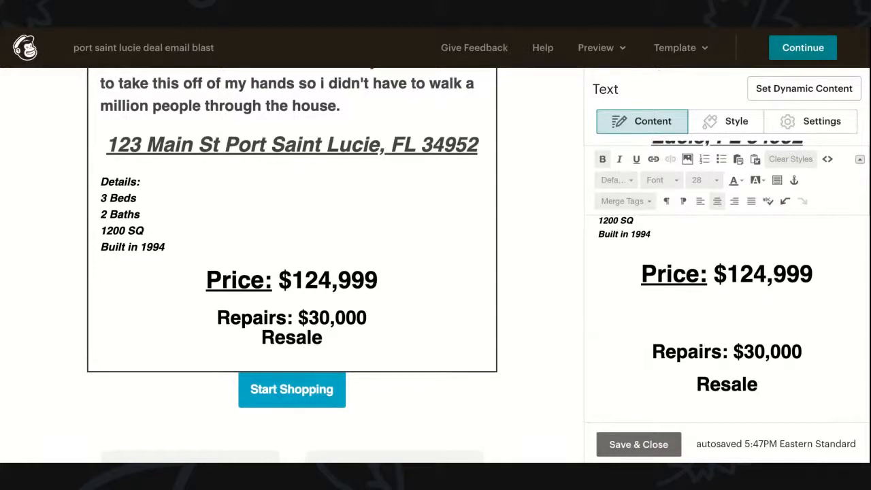
text(Value)
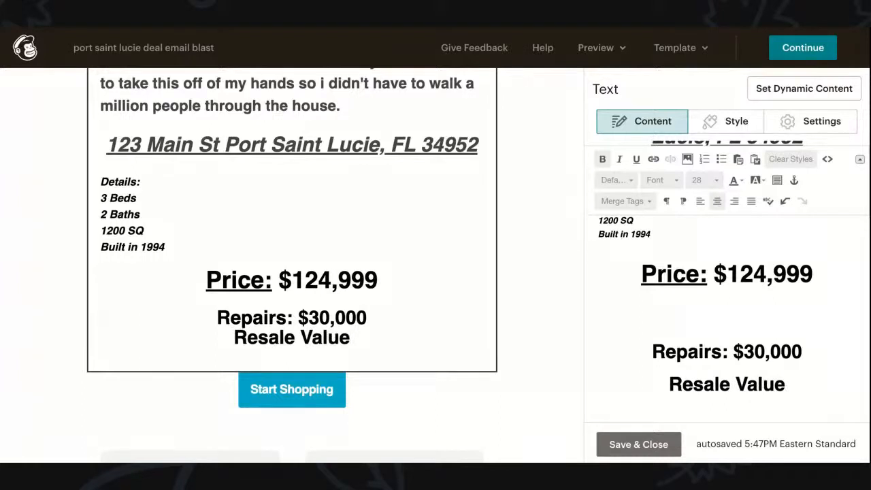
text(: @)
key(BackSpace)
text($200,000)
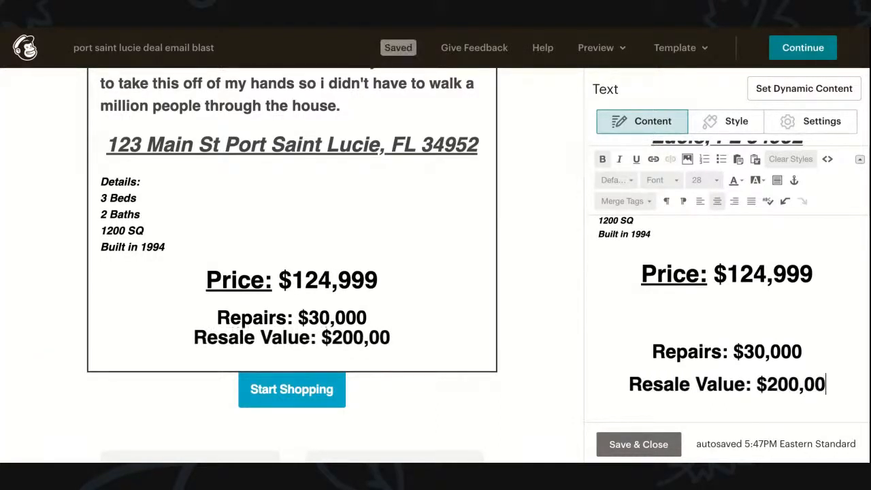
Step: Rename 'Resale Value' to 'After Repair Value' and start an empty line below
double_click(734, 386)
drag(736, 386, 623, 385)
text(Afte)
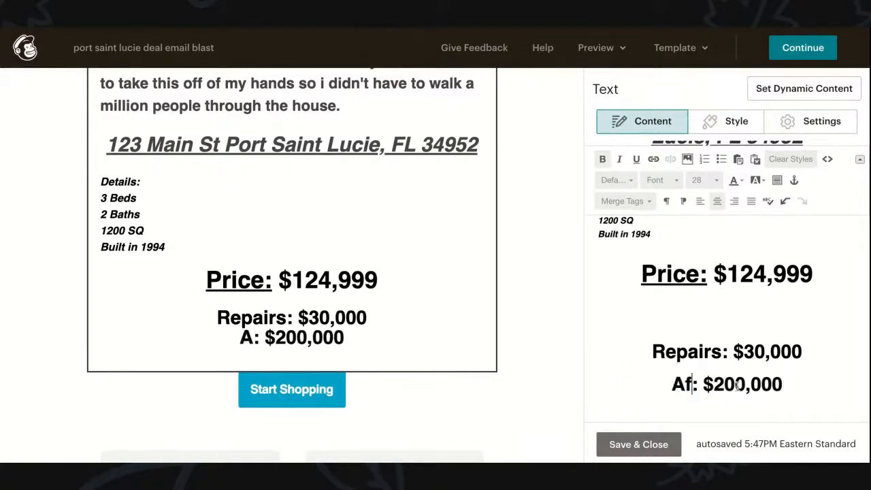
text(r Repair )
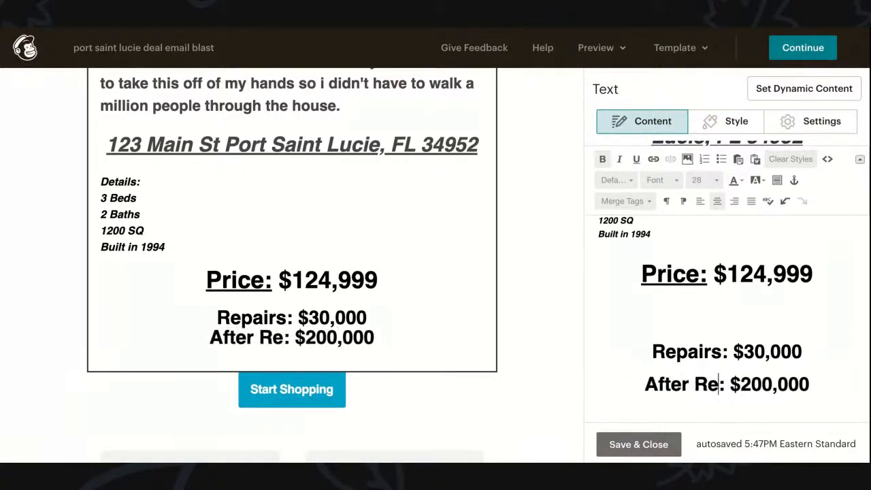
text(Value)
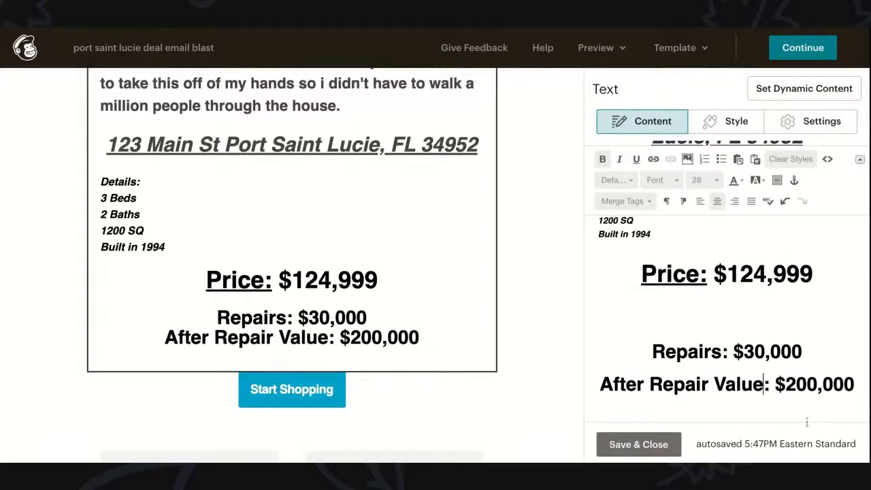
click(855, 385)
key(Return)
key(Return)
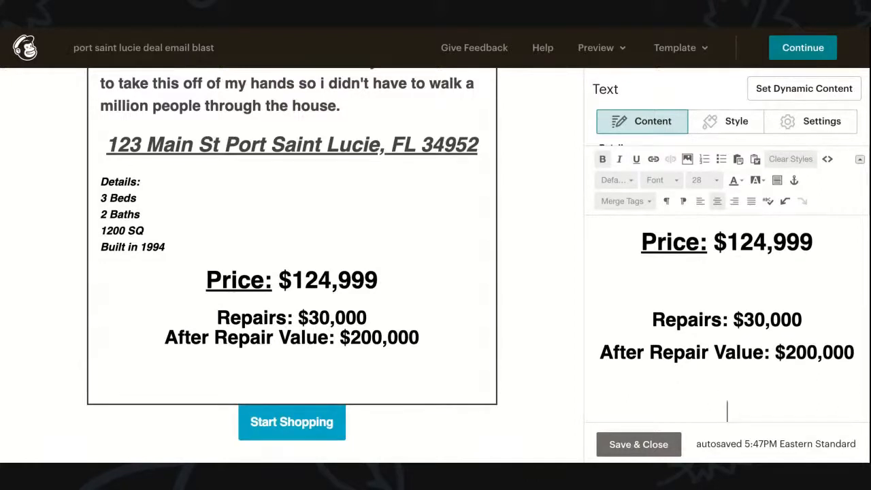
Step: Type 'Profit Potential: $45,000' on the new line
text(Prof)
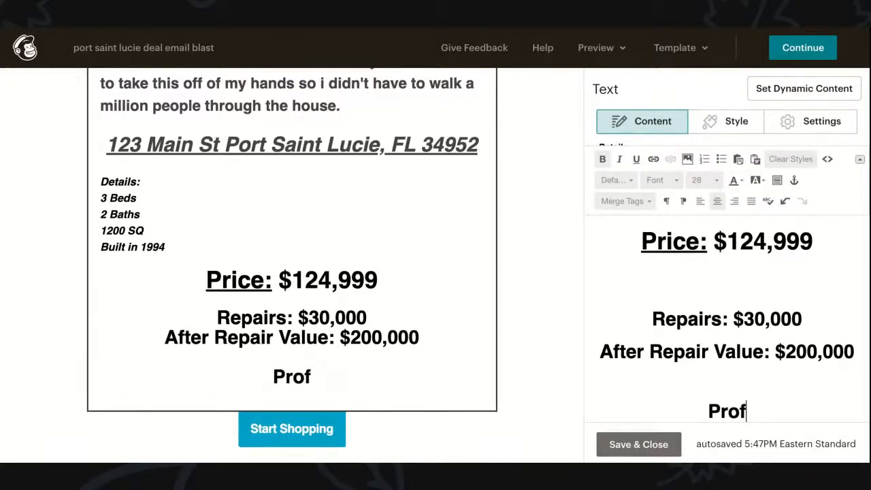
text(it Potenti)
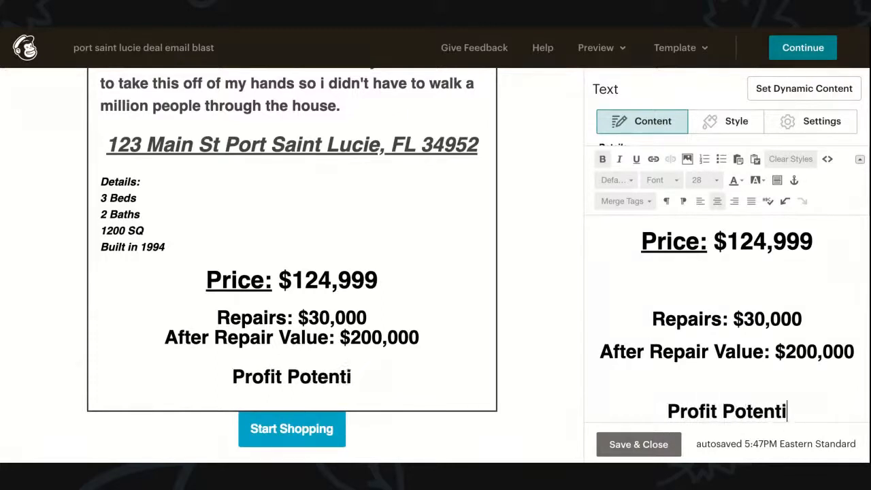
text(al:)
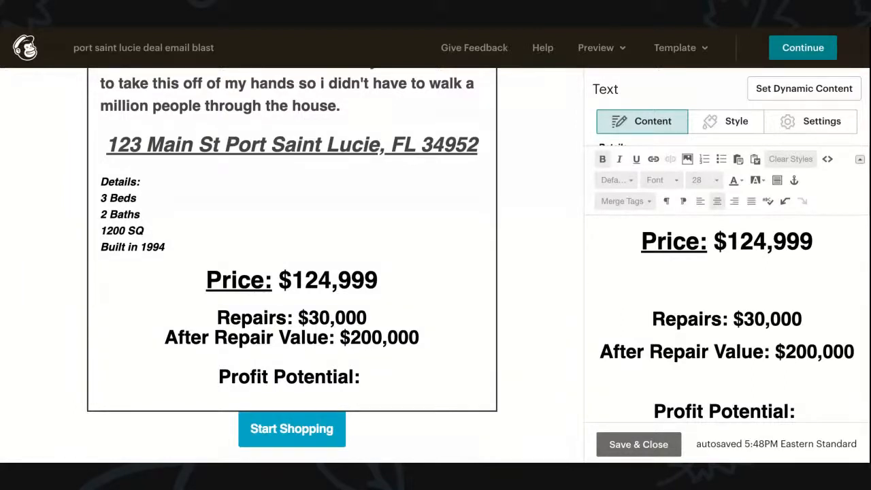
text($450)
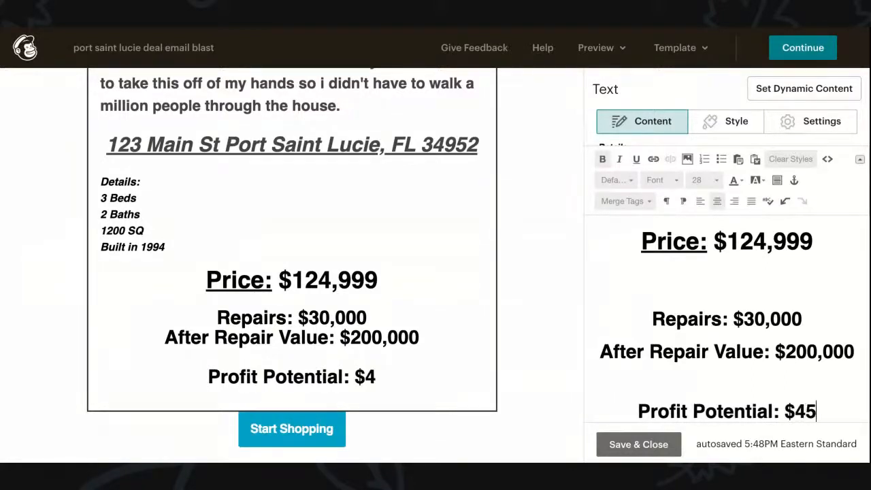
key(BackSpace)
text(,000)
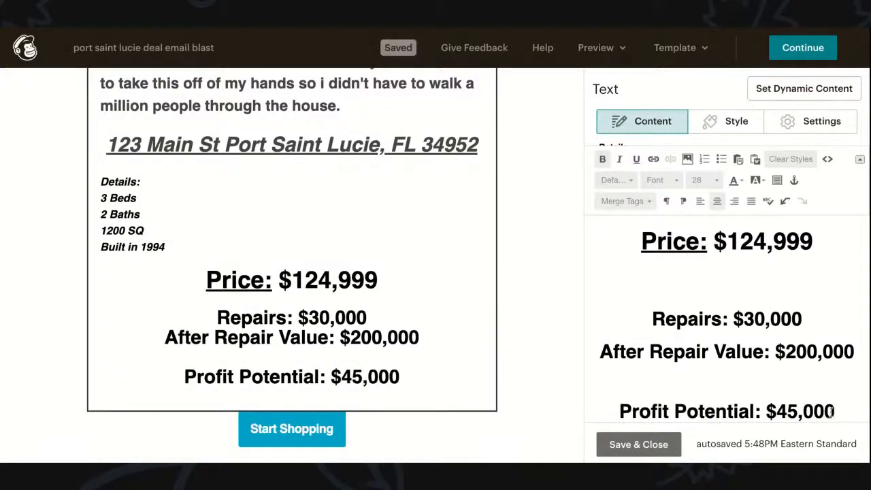
Step: Colour the $45,000 amount bright green on a black background, then start a new line
drag(768, 415, 836, 411)
scroll(836, 410, down, 1)
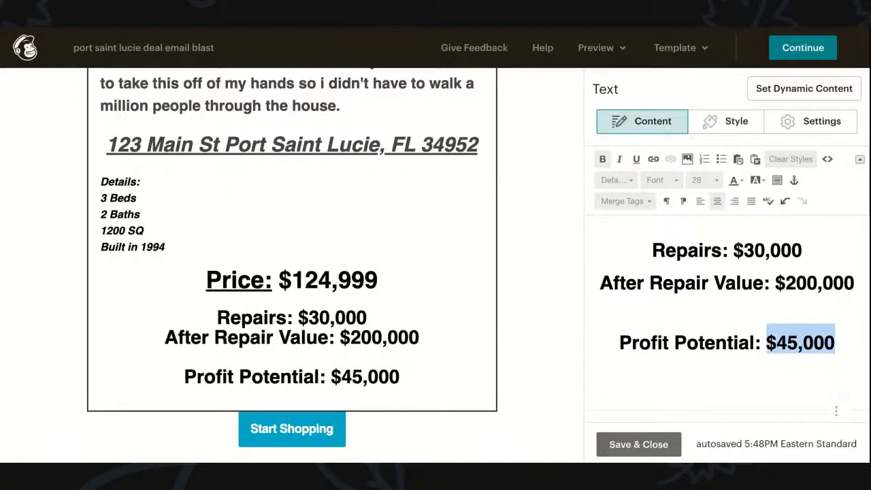
click(739, 180)
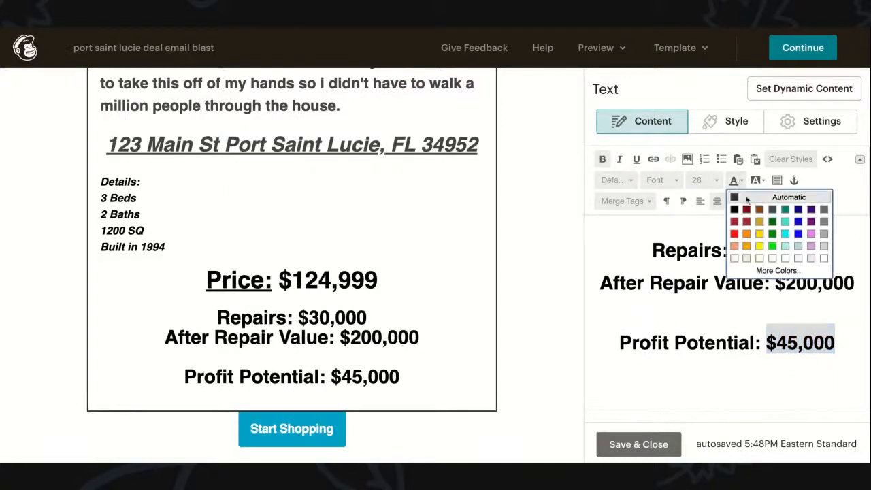
click(773, 245)
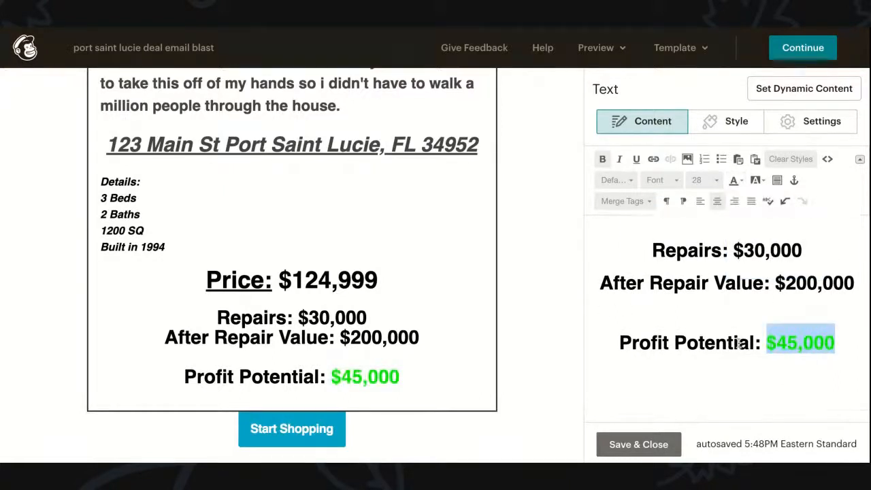
click(757, 180)
click(757, 209)
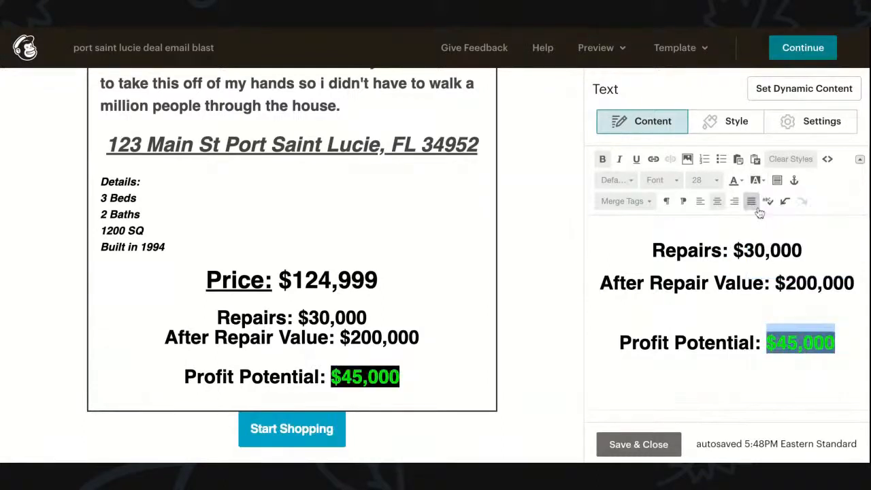
click(790, 342)
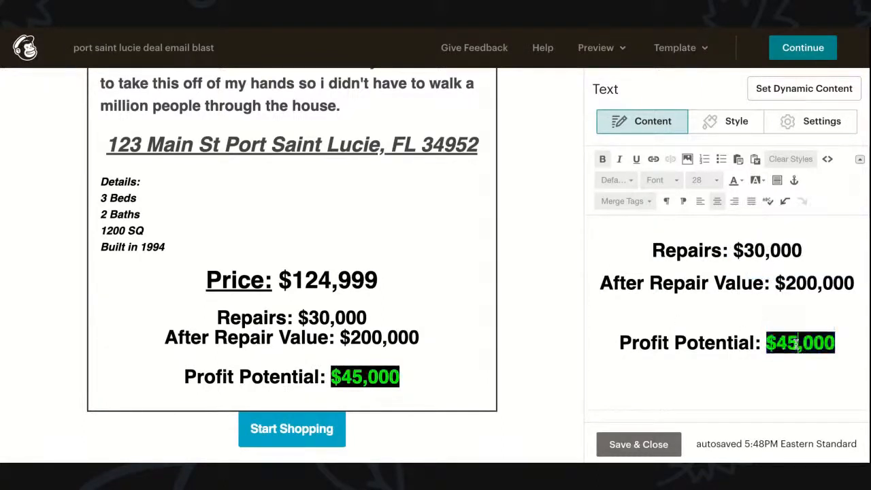
key(Return)
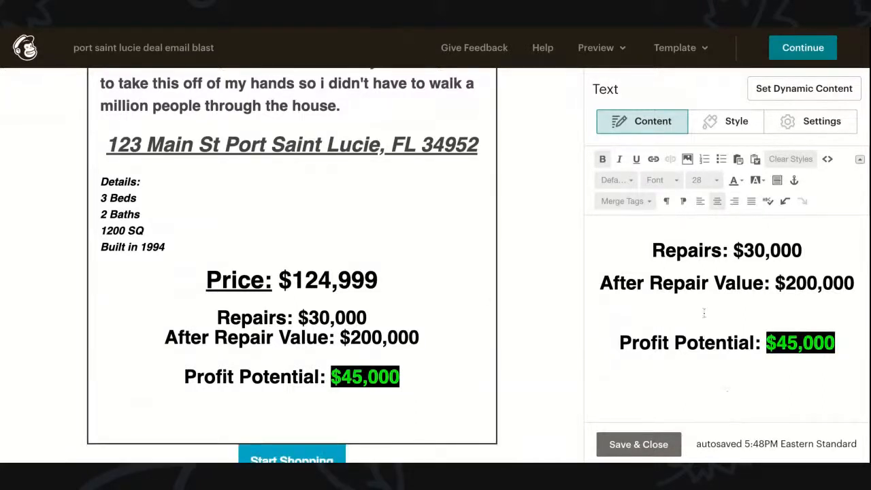
Step: Type the 'Property Info:' label and set it to size 18
text(property)
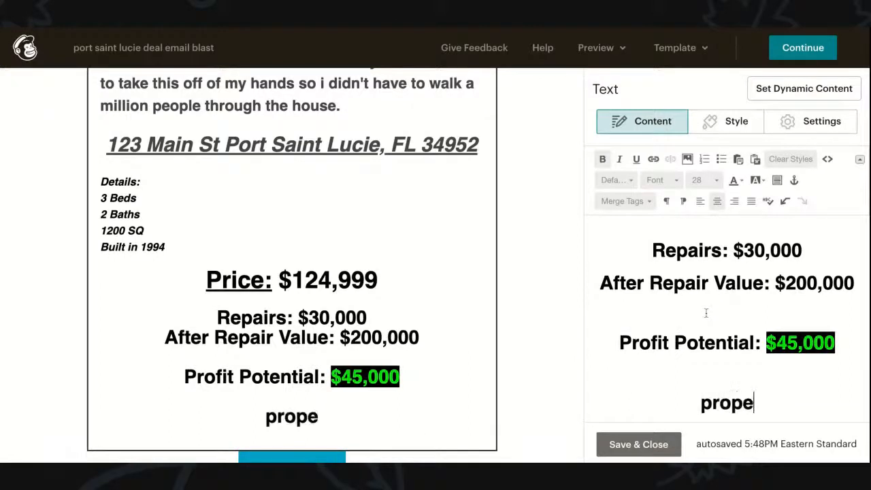
key(BackSpace)
key(BackSpace)
key(BackSpace)
key(BackSpace)
key(BackSpace)
key(BackSpace)
key(BackSpace)
key(BackSpace)
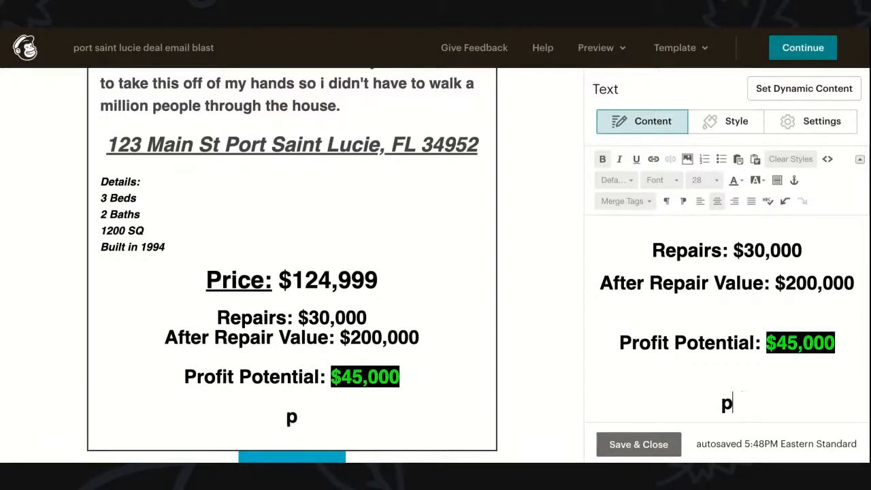
text(Property)
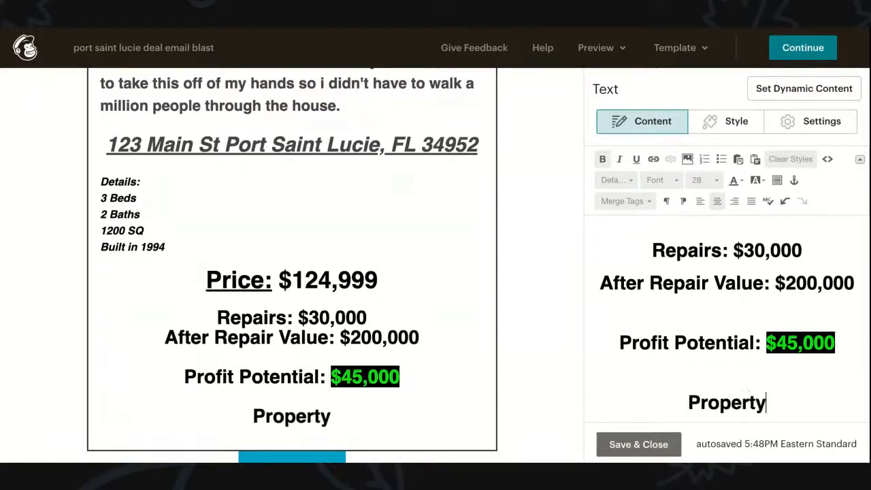
text( Info:)
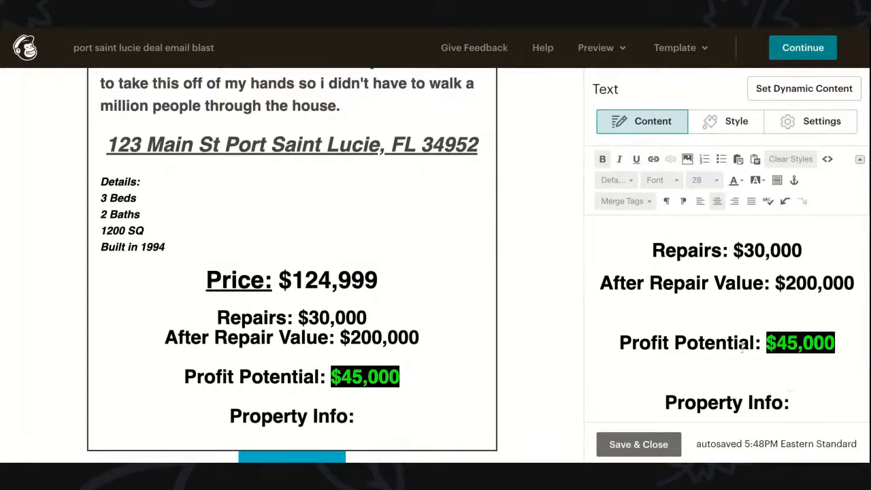
triple_click(721, 402)
click(712, 181)
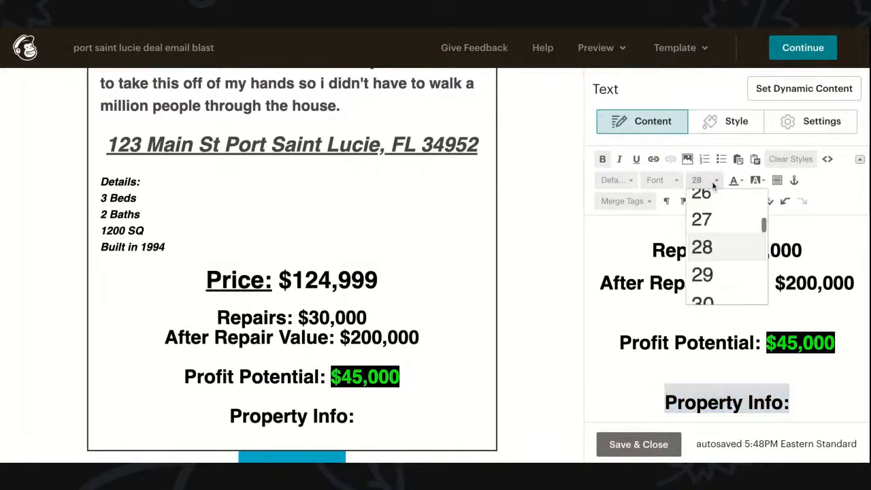
scroll(717, 247, up, 5)
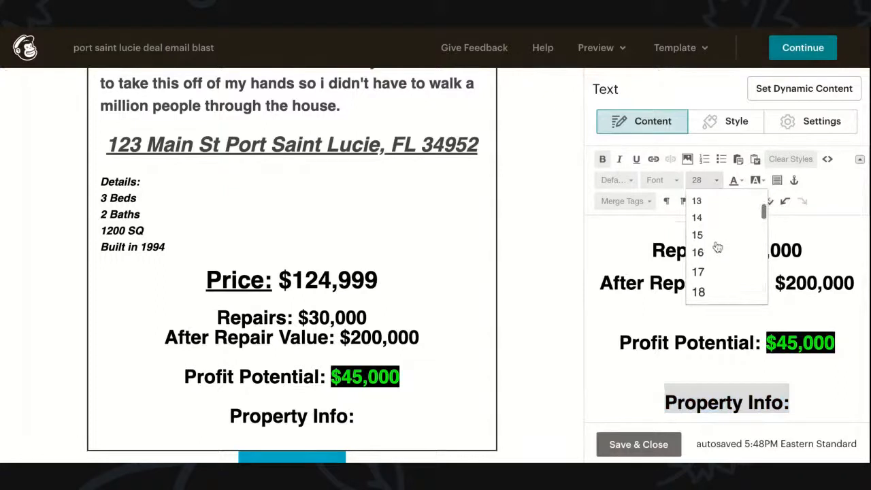
click(699, 292)
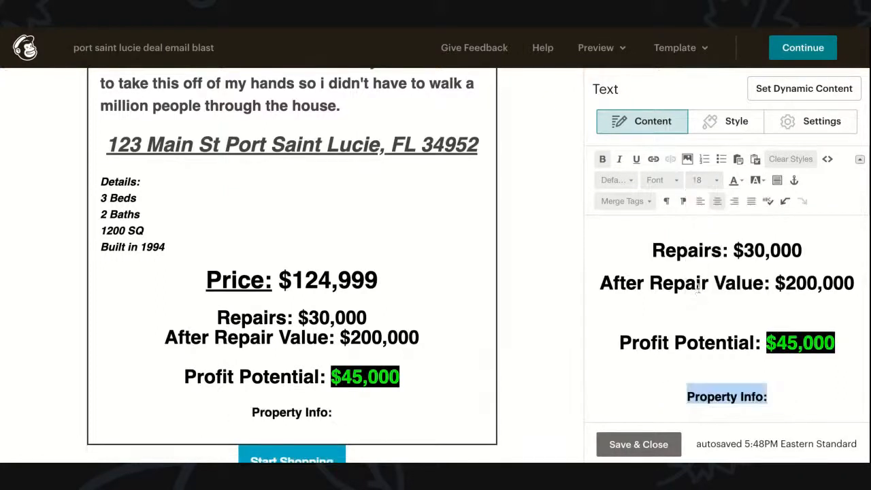
Step: Describe the 3/2 House that is being rented out for $1200 a month
click(781, 393)
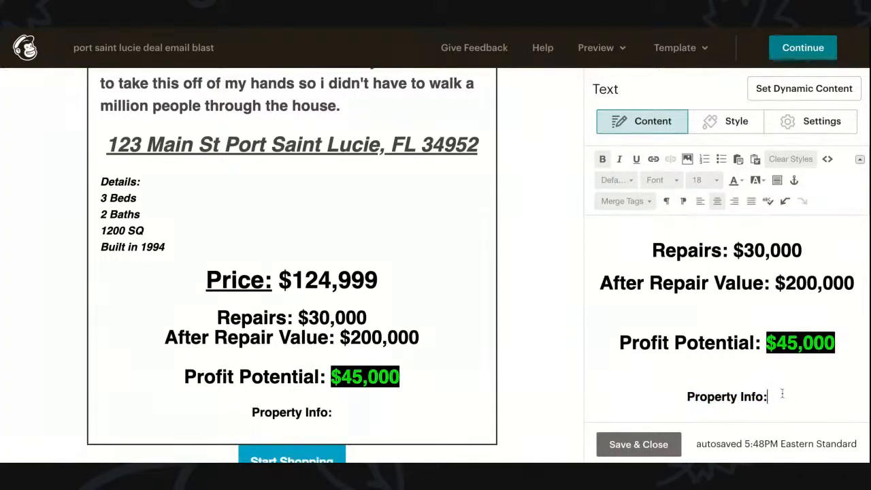
text(3/2)
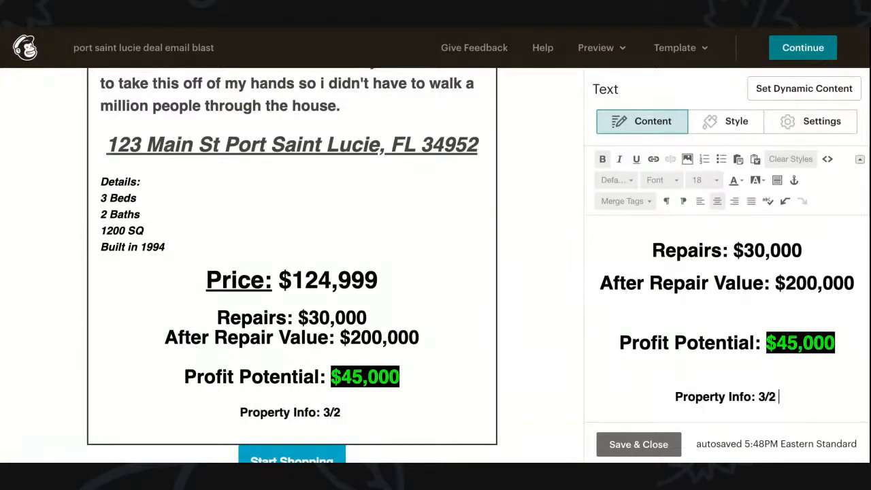
text( Houset)
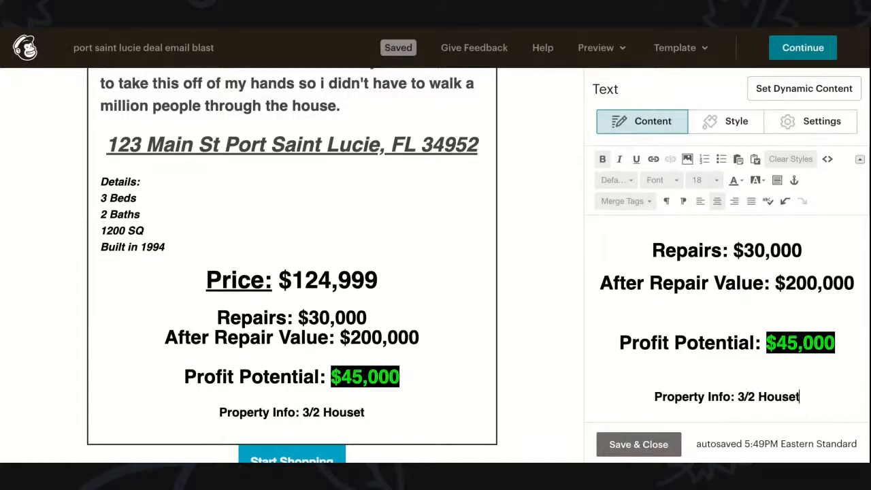
key(BackSpace)
text(that h)
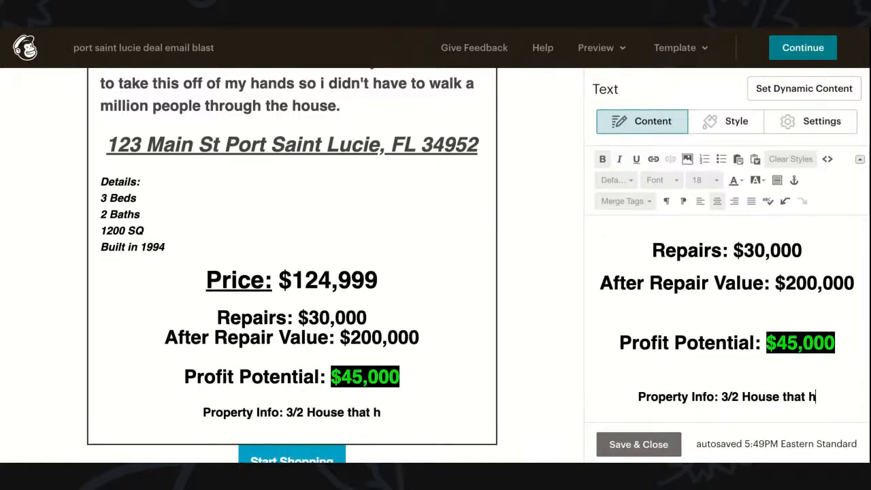
key(BackSpace)
text(is bein)
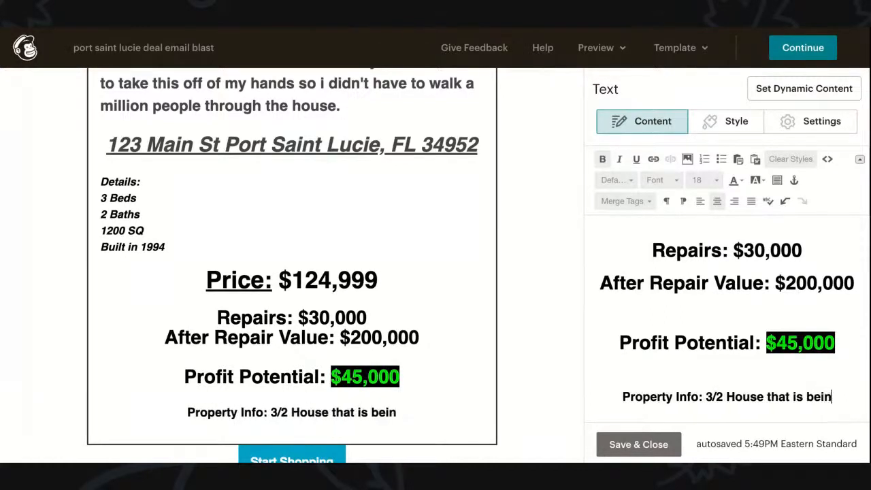
text(g rented out for)
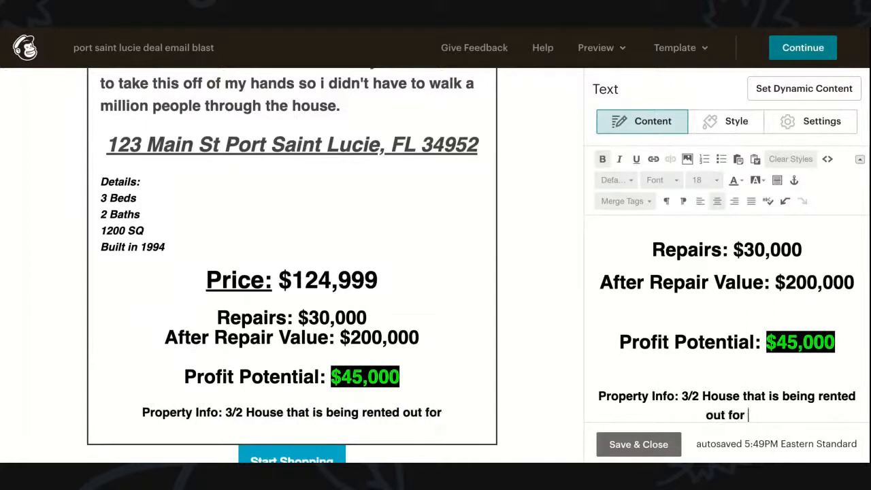
text( $1)
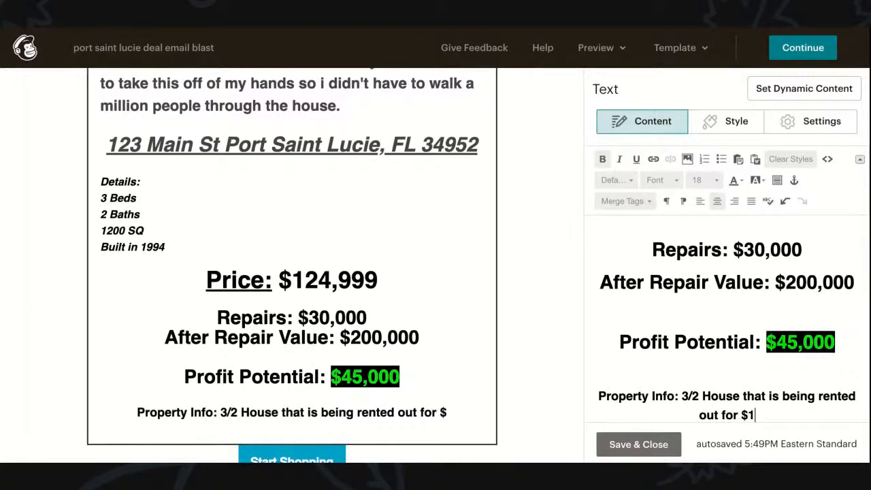
text(2)
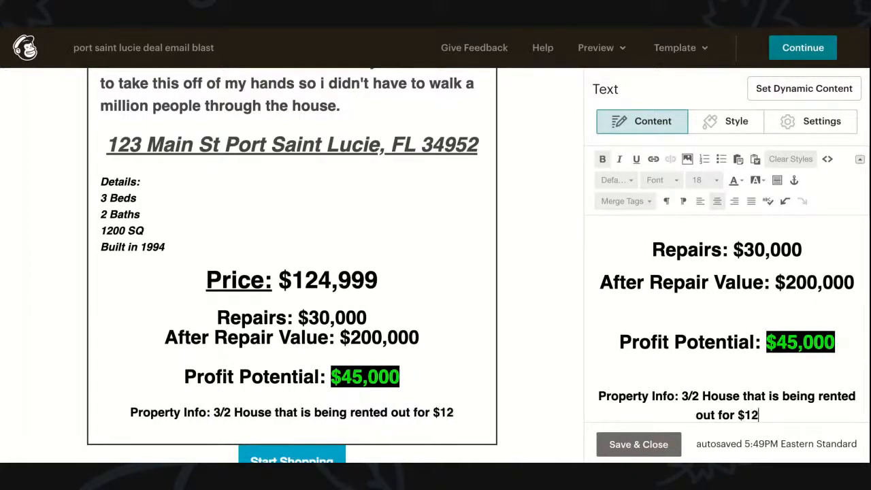
text(00 a month)
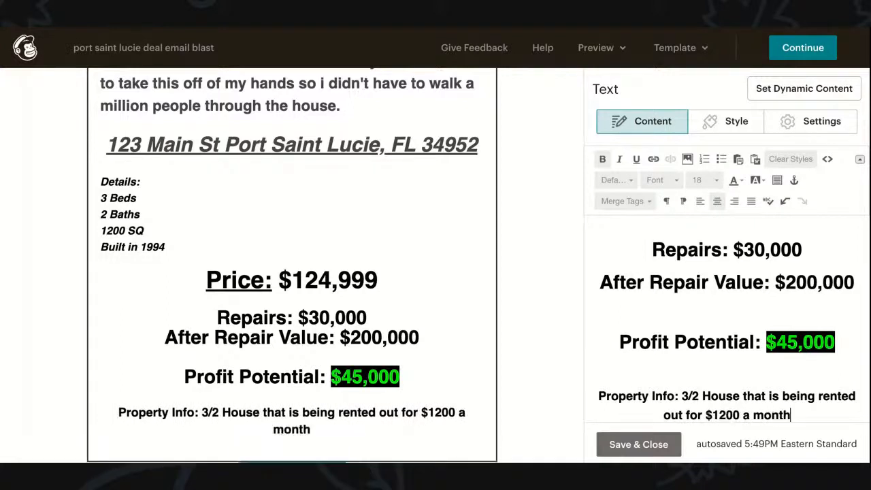
text(.)
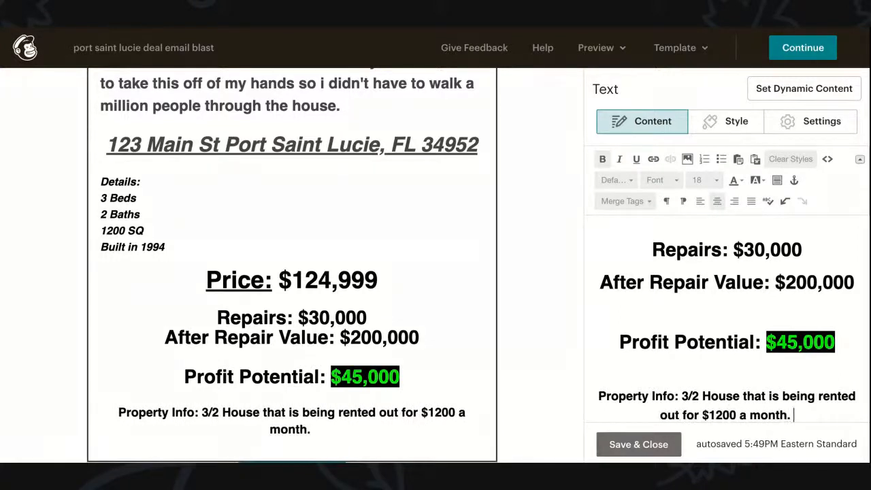
Step: End the sentence with 'Tenant will be vacant upon closing.' and type Comps on a new line
text(Tenant)
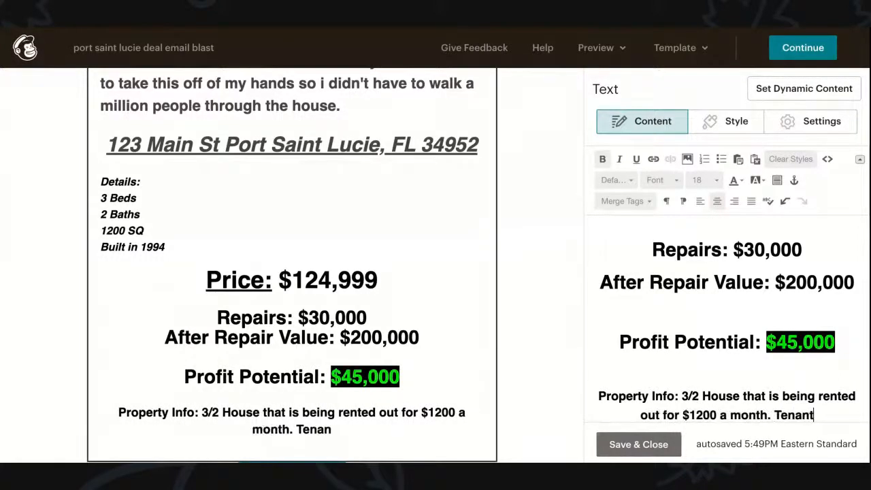
text( will vacant)
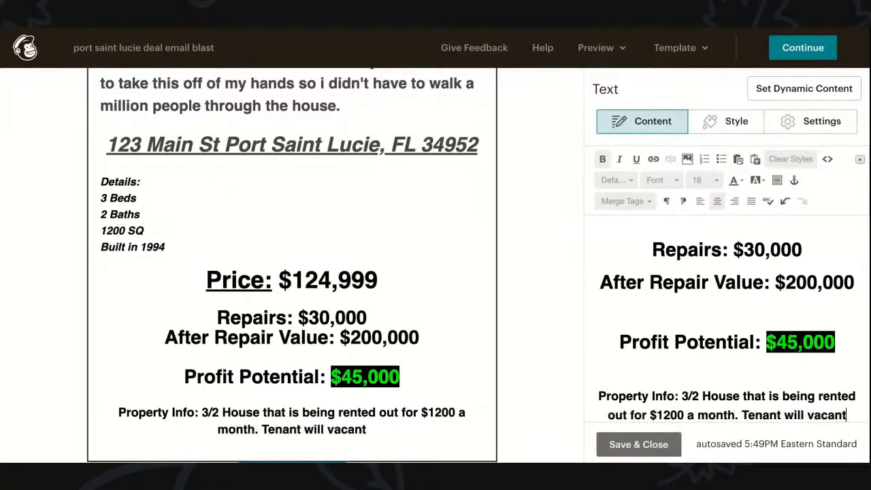
key(BackSpace)
key(BackSpace)
key(BackSpace)
key(BackSpace)
key(BackSpace)
key(BackSpace)
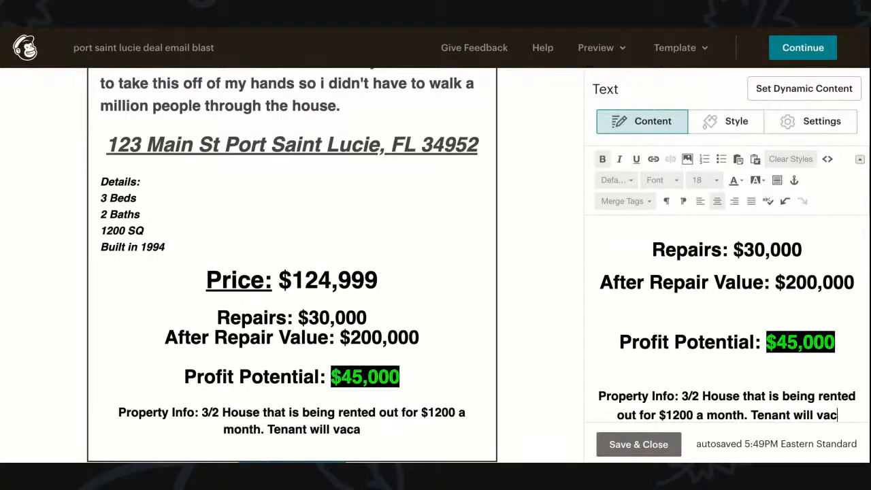
text(be )
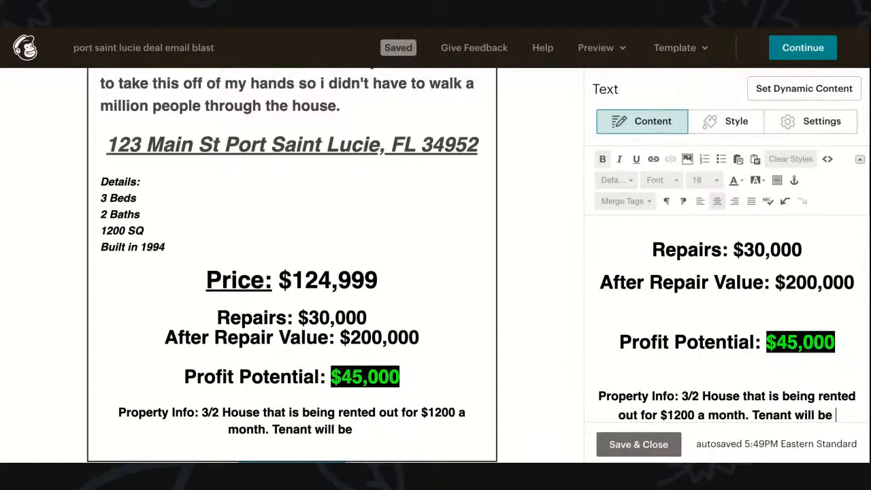
text(vacant upon cli)
text(sing)
key(BackSpace)
key(BackSpace)
key(BackSpace)
key(BackSpace)
key(BackSpace)
text(osing.)
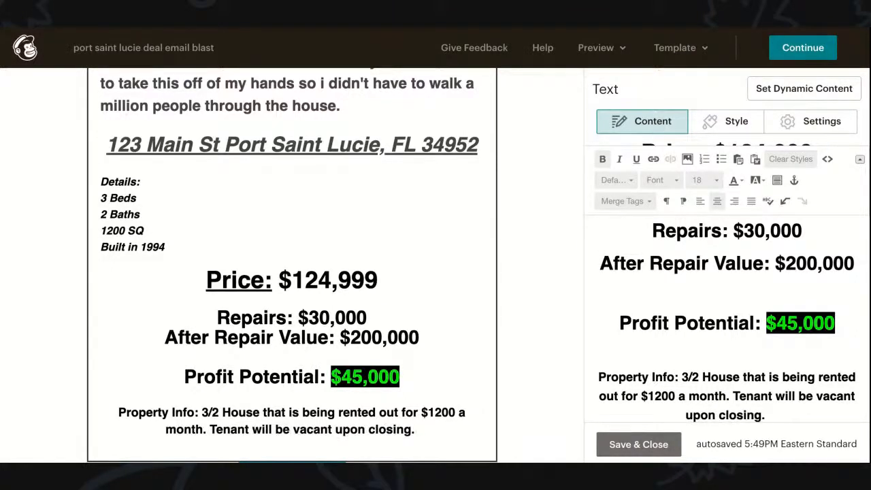
key(Return)
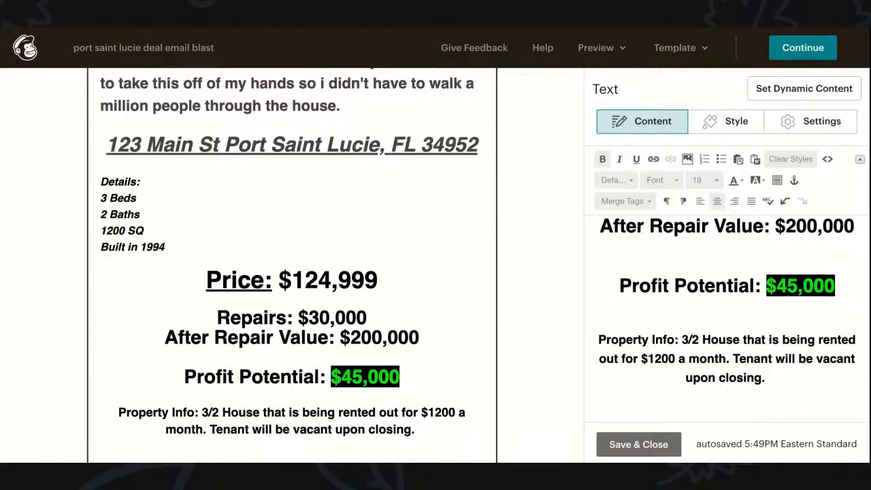
text(Comps)
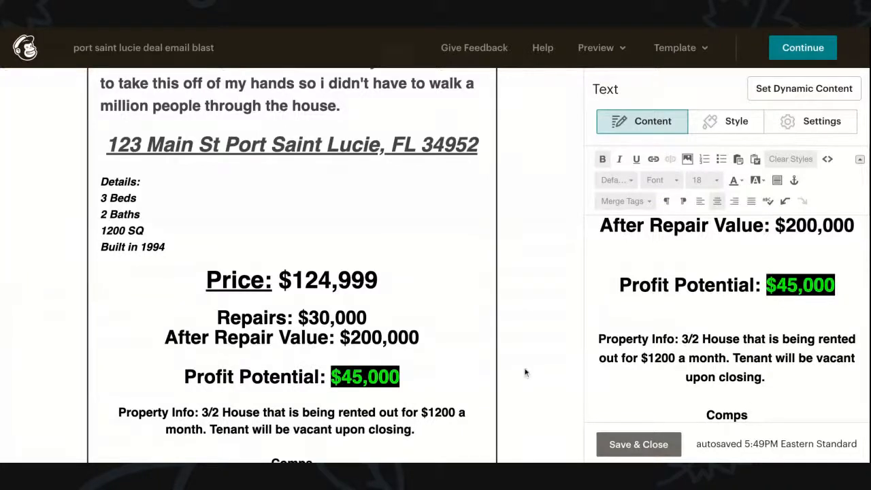
Step: Underline and italicise the word Comps, then start a new line beneath it
scroll(289, 330, down, 3)
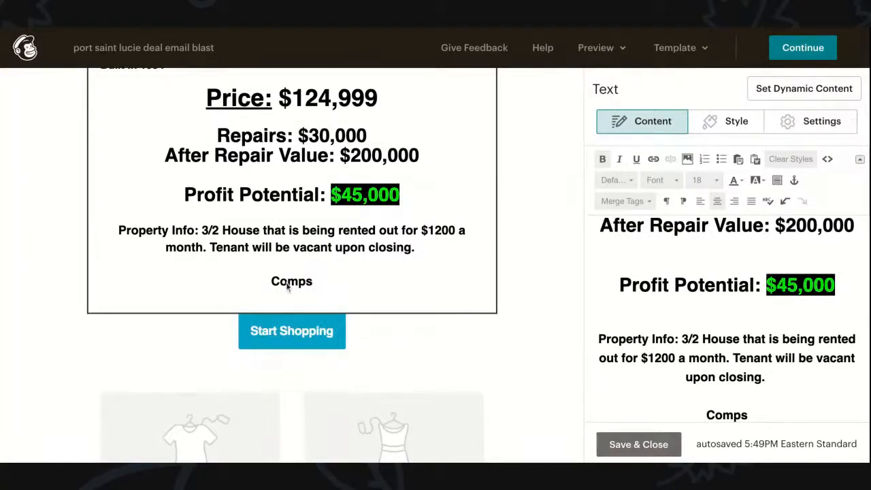
double_click(729, 412)
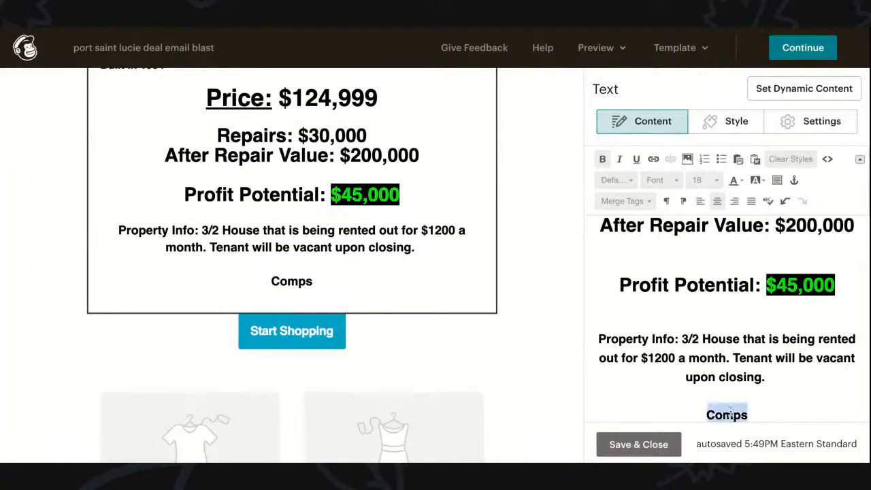
click(733, 181)
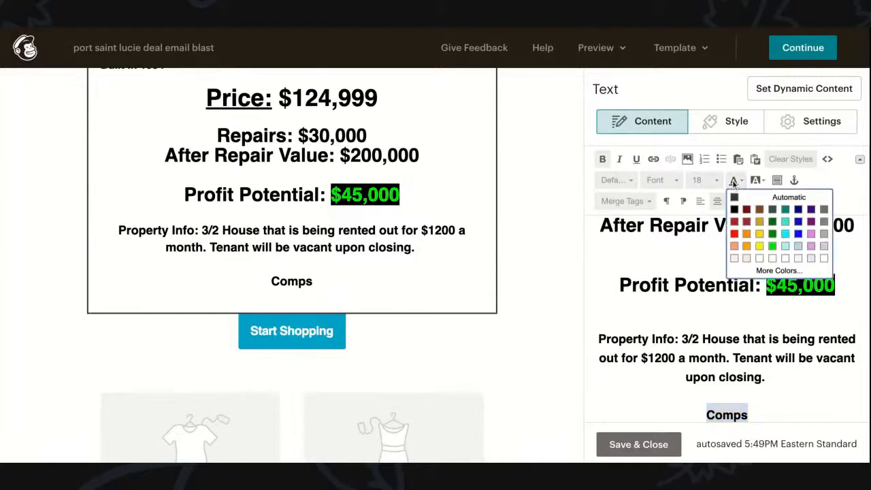
click(733, 181)
click(637, 161)
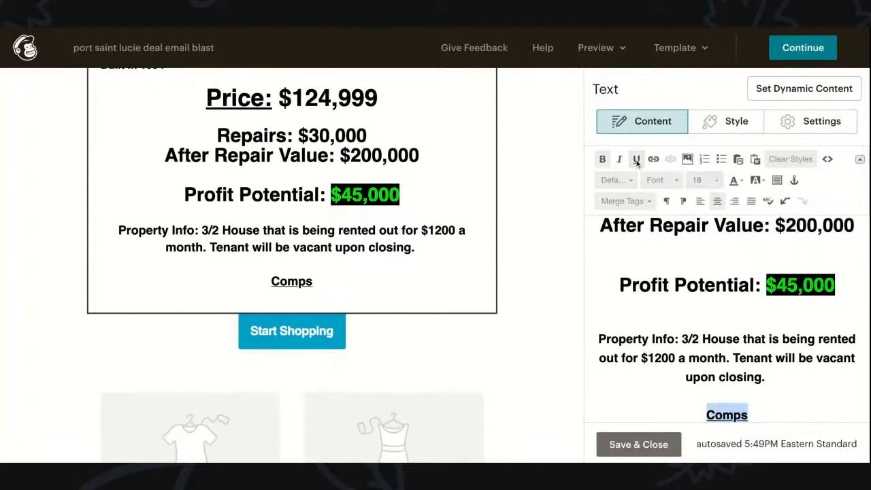
click(619, 159)
click(761, 417)
key(Return)
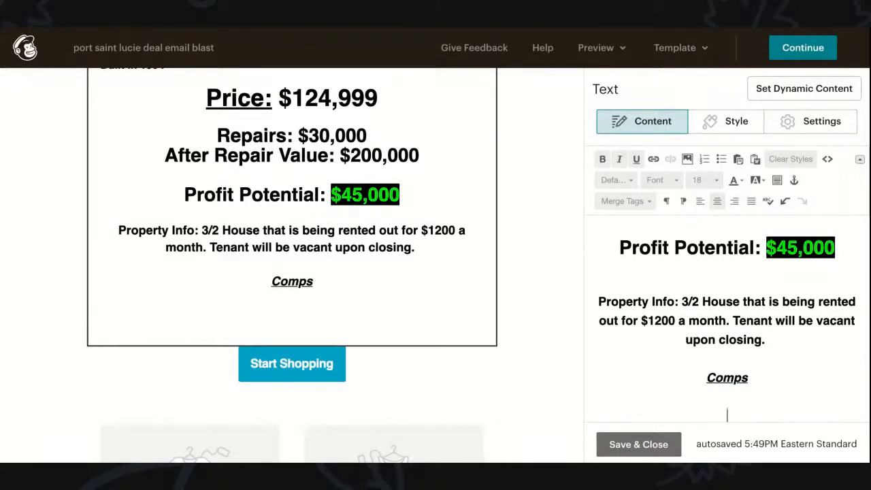
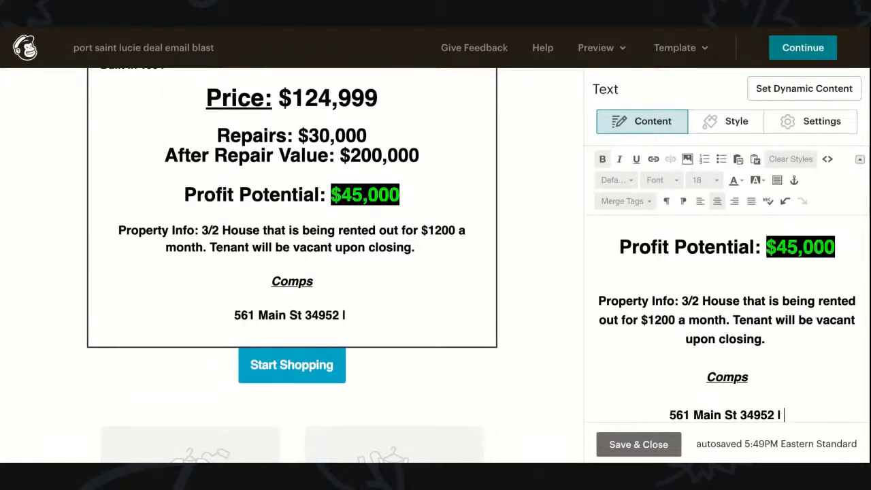
text(2/2)
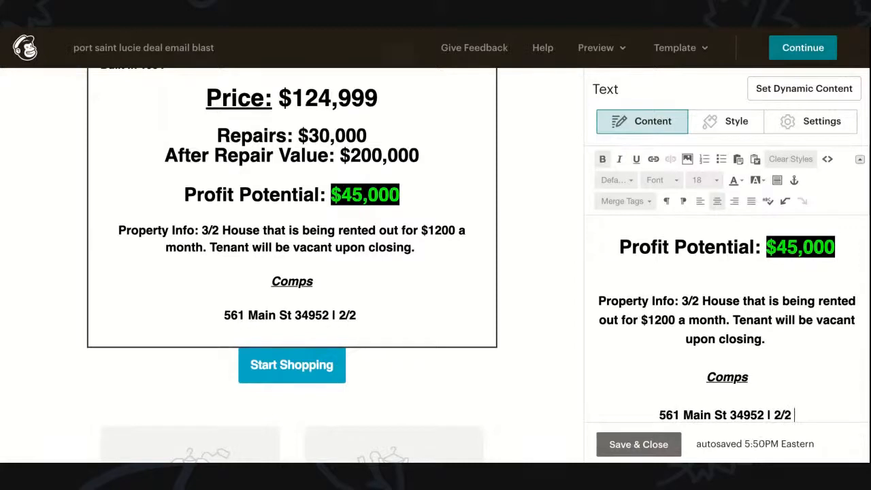
text( 1000 sql)
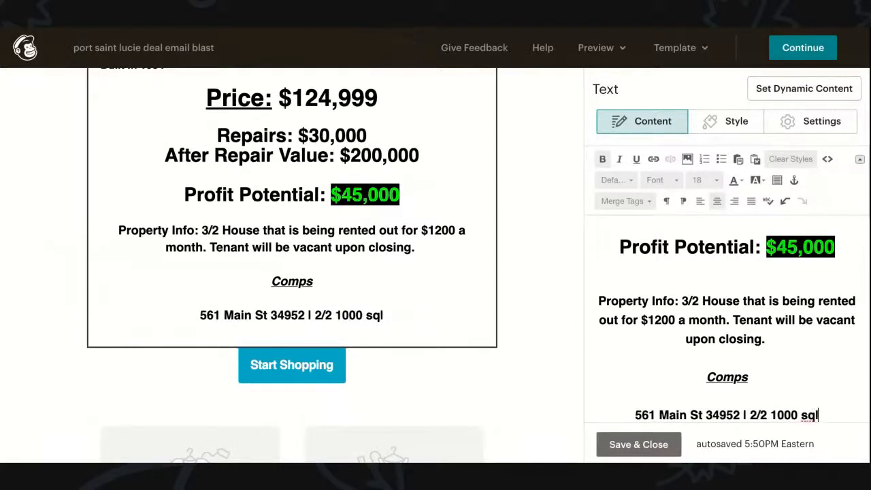
key(BackSpace)
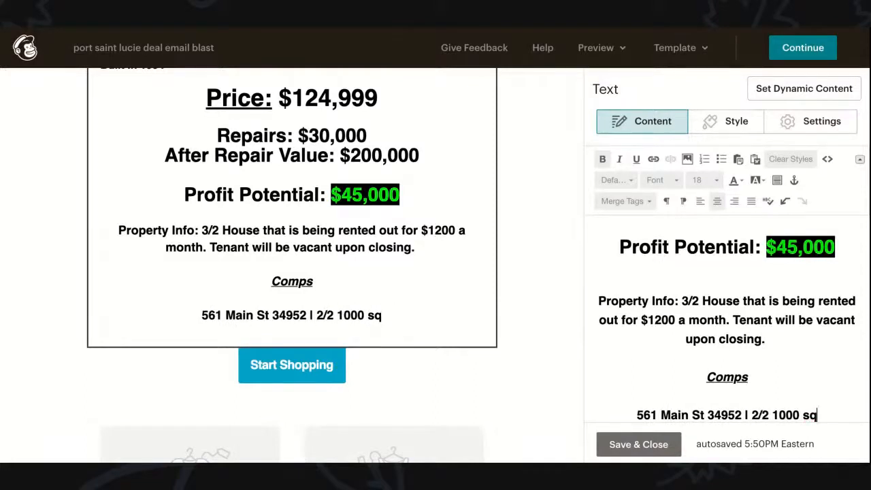
key(BackSpace)
key(BackSpace)
text(SQI)
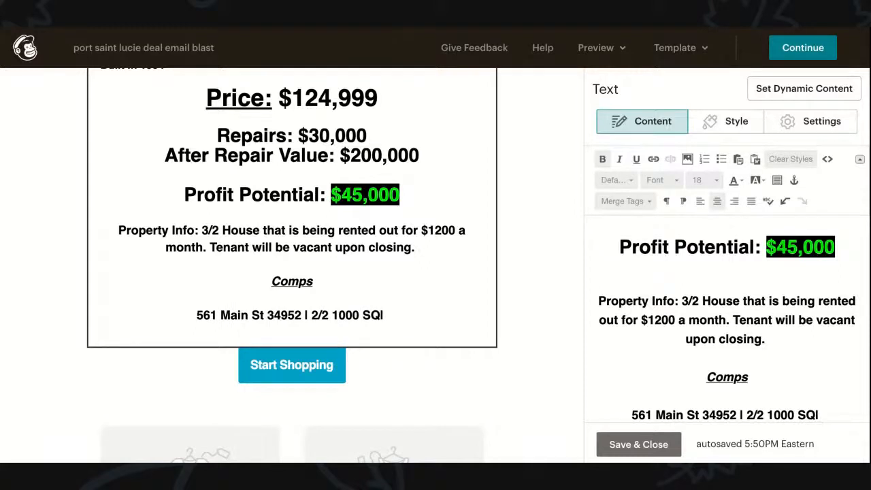
text(Sold for)
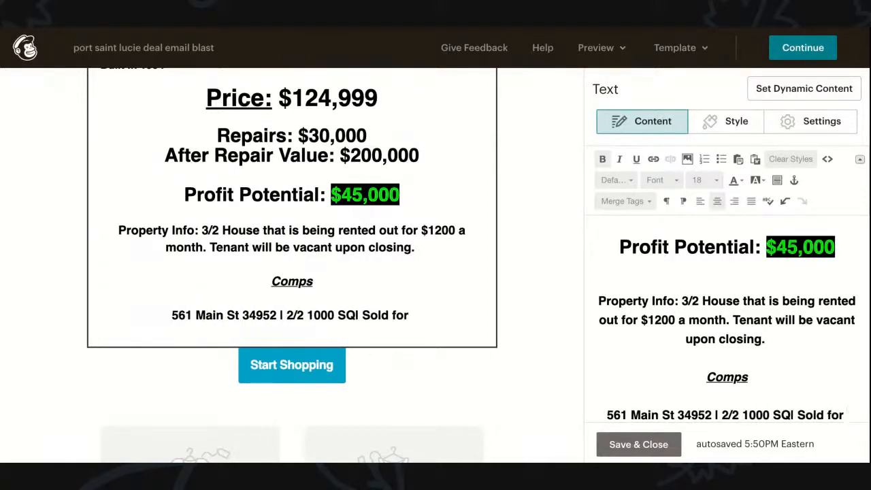
text( $)
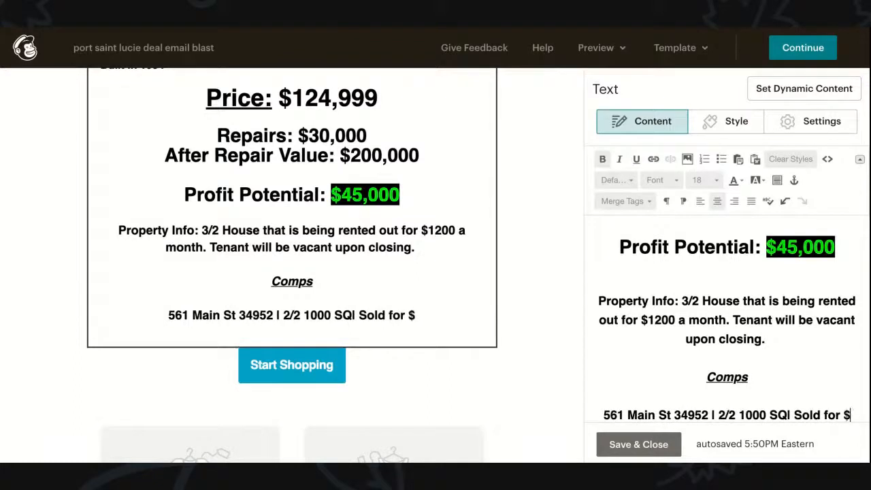
text(168 a)
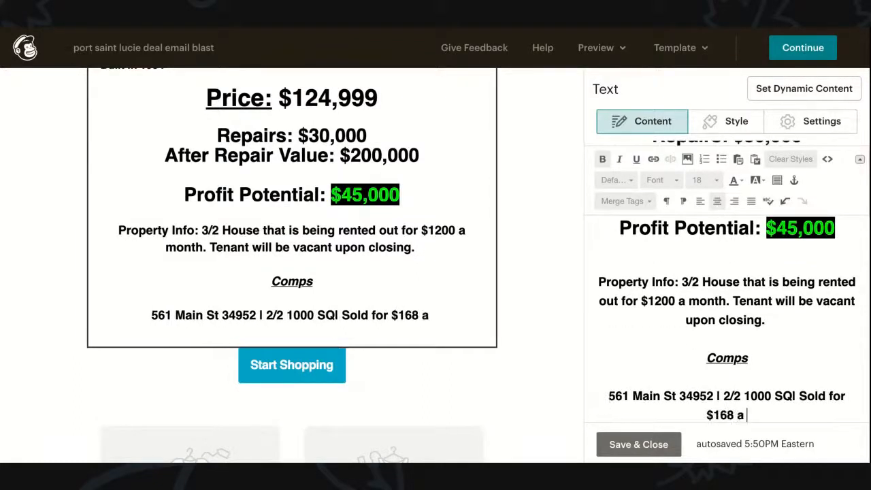
text( SQ)
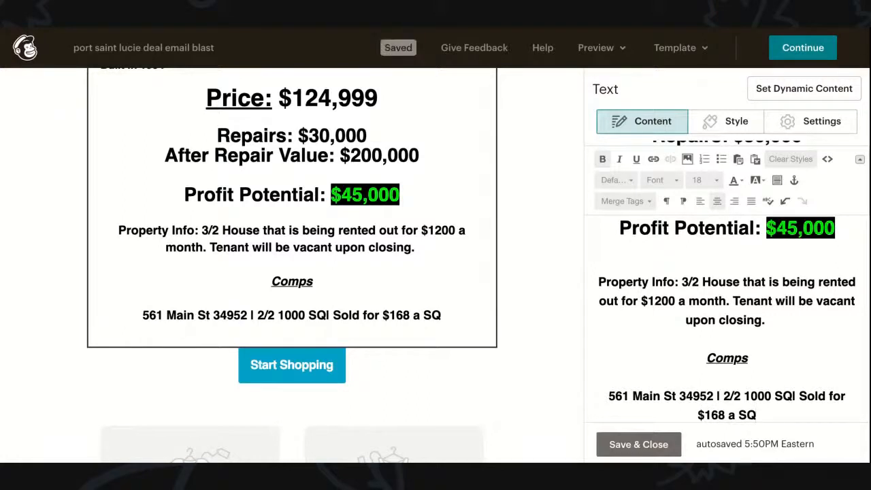
key(Return)
key(Return)
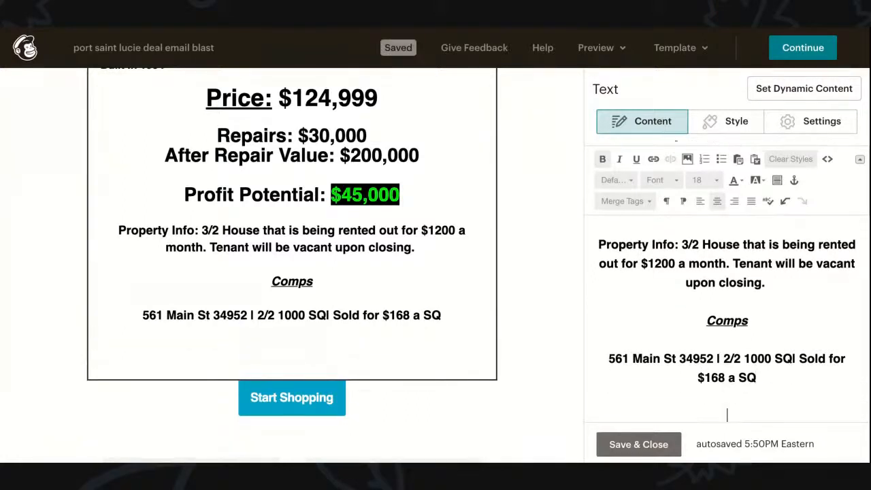
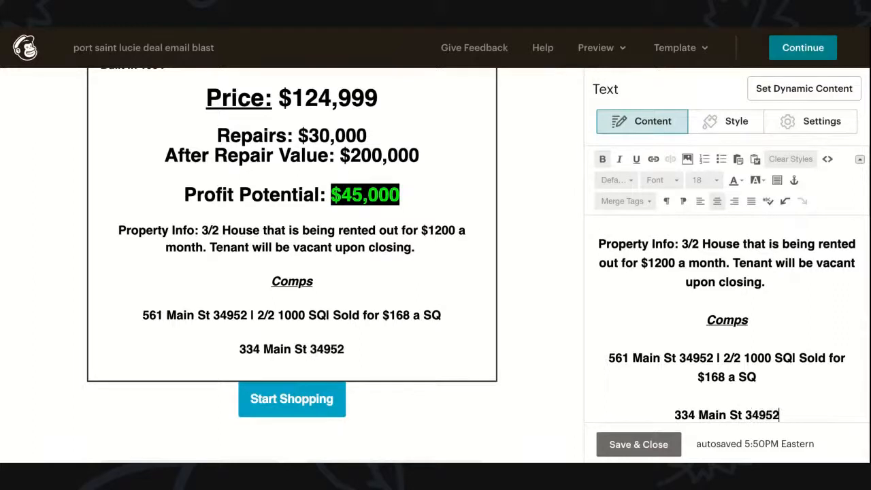
text( |)
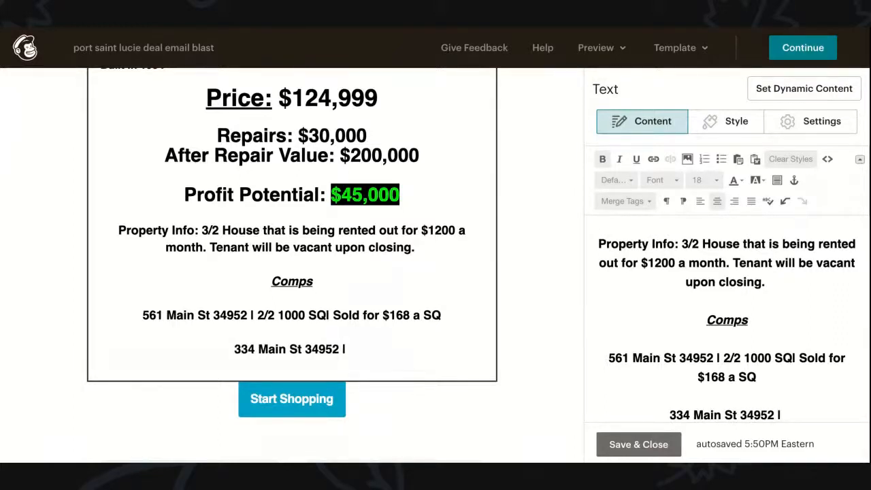
Step: Fix the first comp's spacing and complete the second comp: 3/2 1300 SQ | Sold for $198,000
click(792, 358)
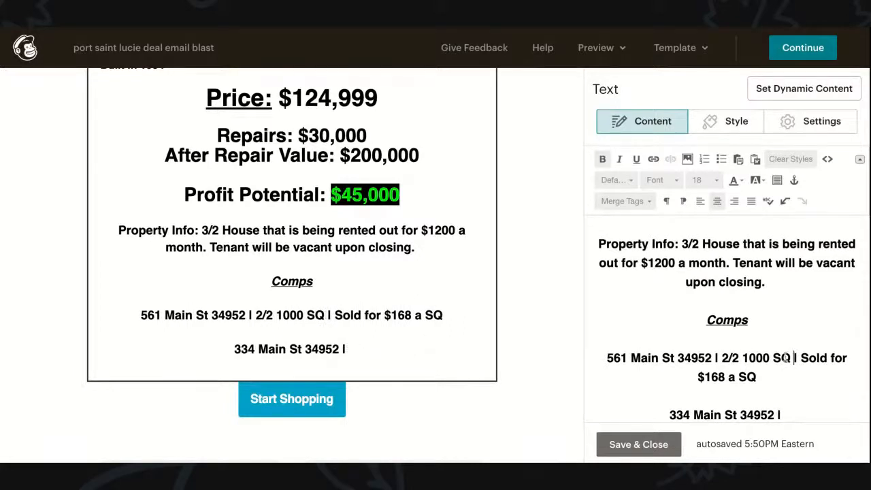
key(BackSpace)
click(799, 415)
text(3/2)
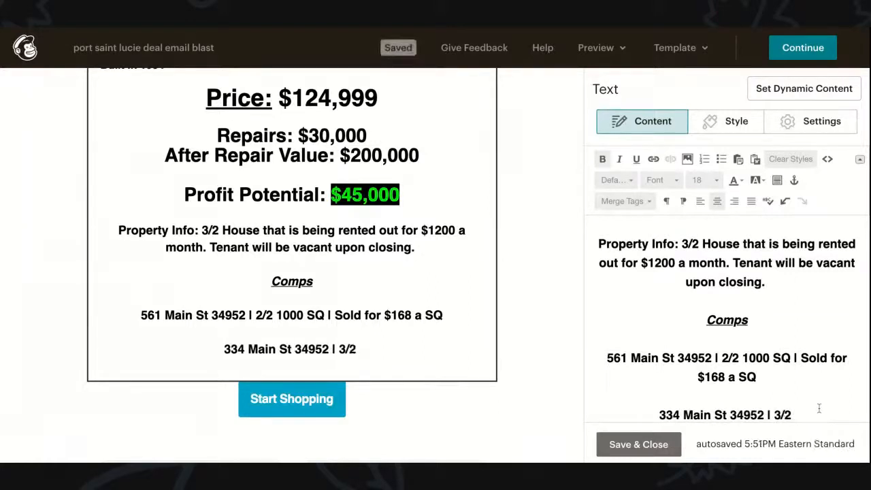
text( 1300 SQ)
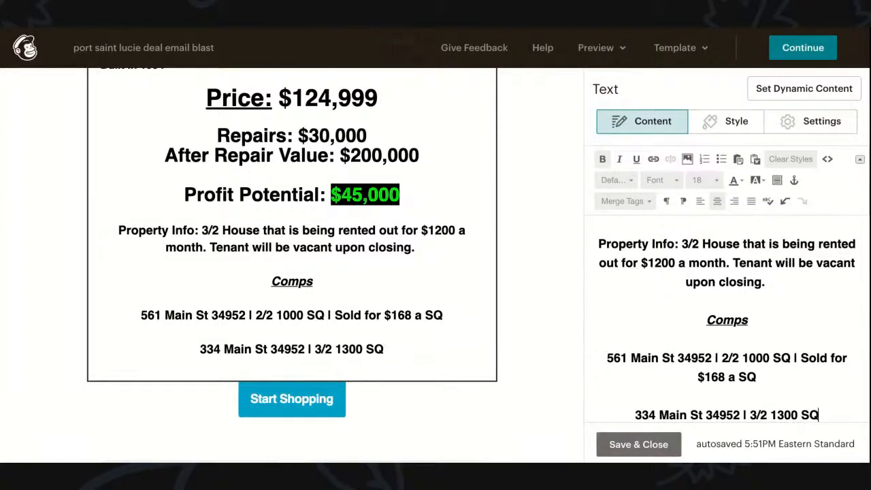
text( | Solf for)
key(BackSpace)
key(BackSpace)
key(BackSpace)
key(BackSpace)
key(BackSpace)
key(BackSpace)
text(d)
key(BackSpace)
text(ld for)
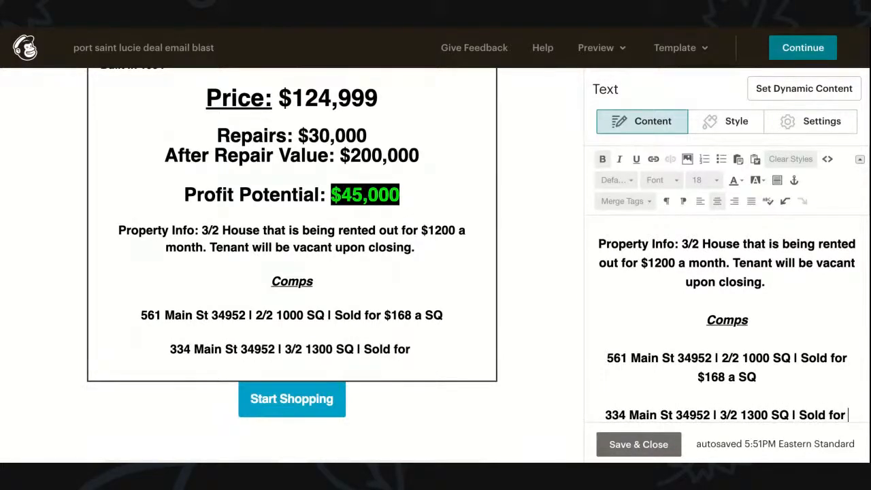
text( $198,000)
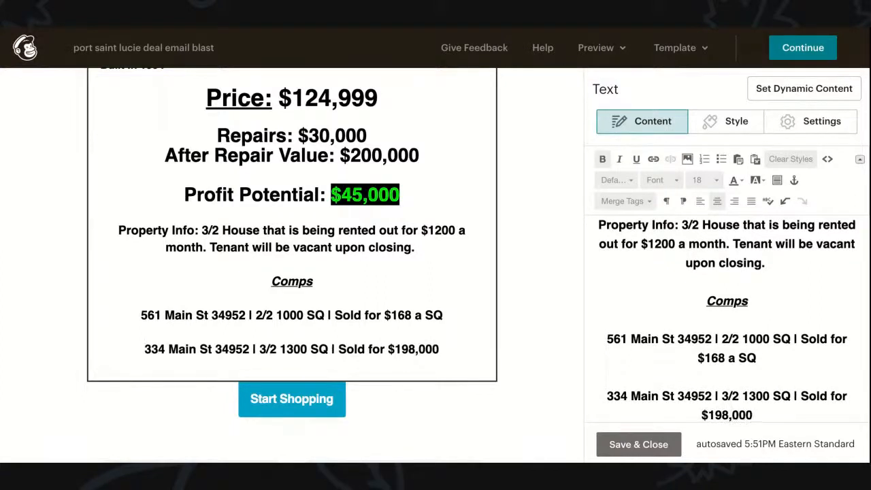
key(Return)
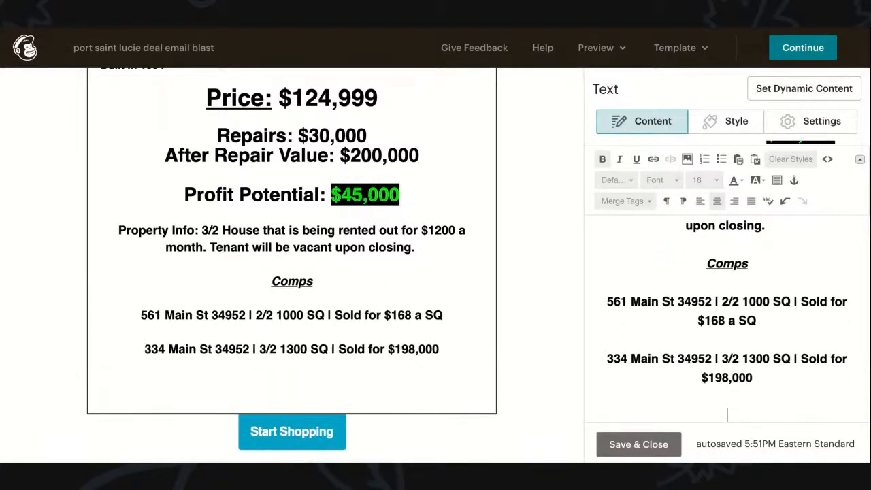
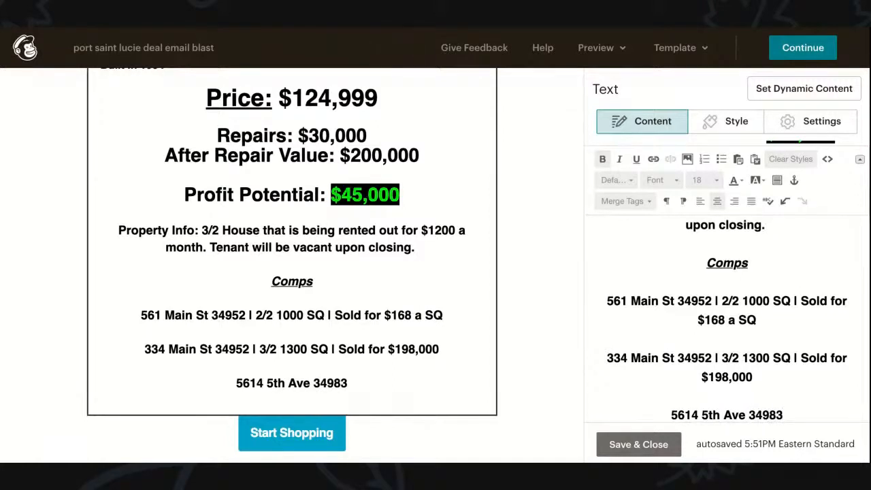
text( | 3/2 1200 SQ)
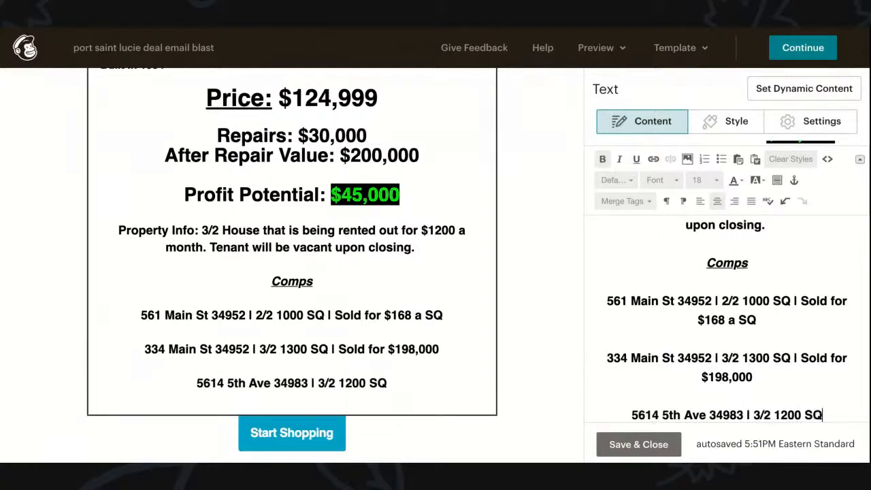
text( | )
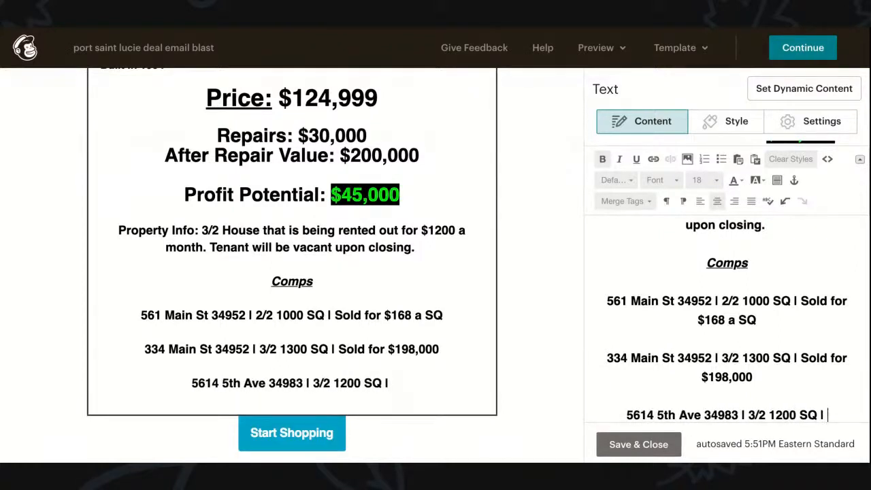
text(Solf f)
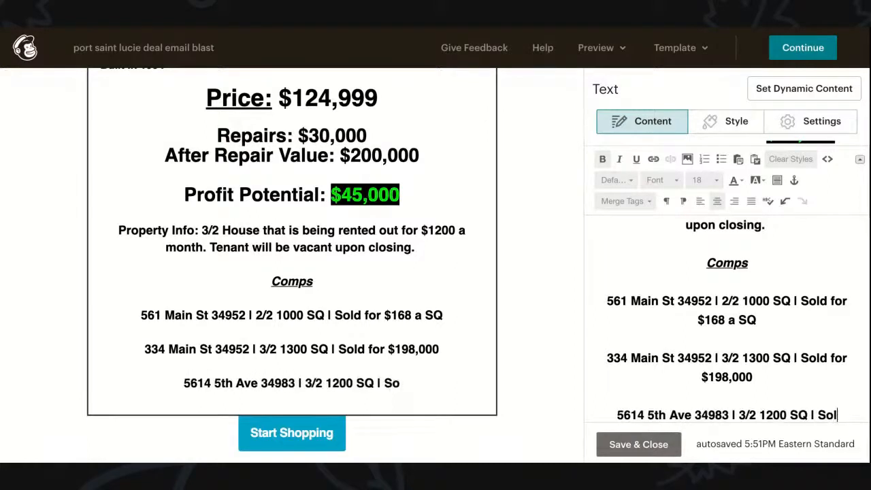
Step: Correct the spelling of 'Sold' and finish the third comp with $220,000, then add two blank lines
key(BackSpace)
key(BackSpace)
key(BackSpace)
key(BackSpace)
text(d)
key(BackSpace)
text(ld for )
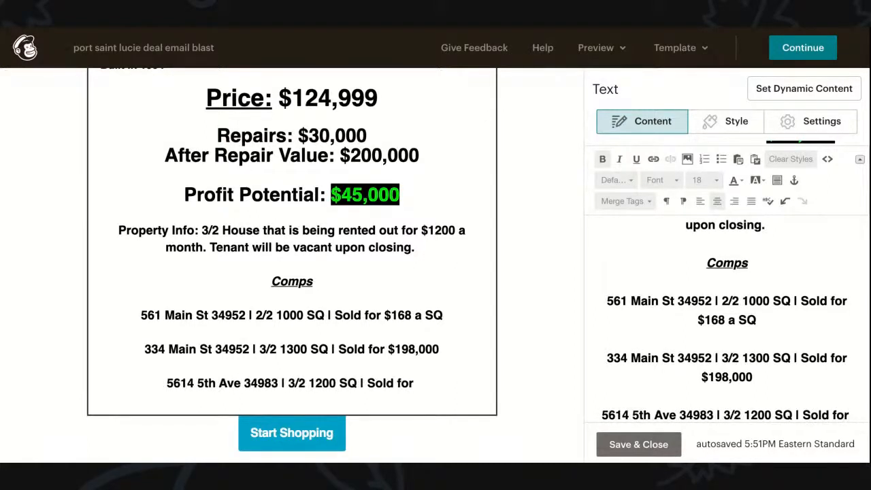
text($220,000)
key(Return)
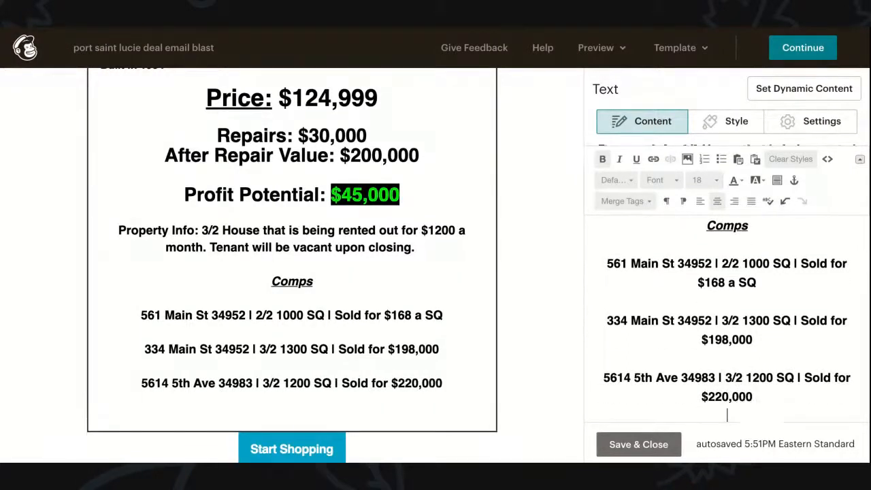
key(Return)
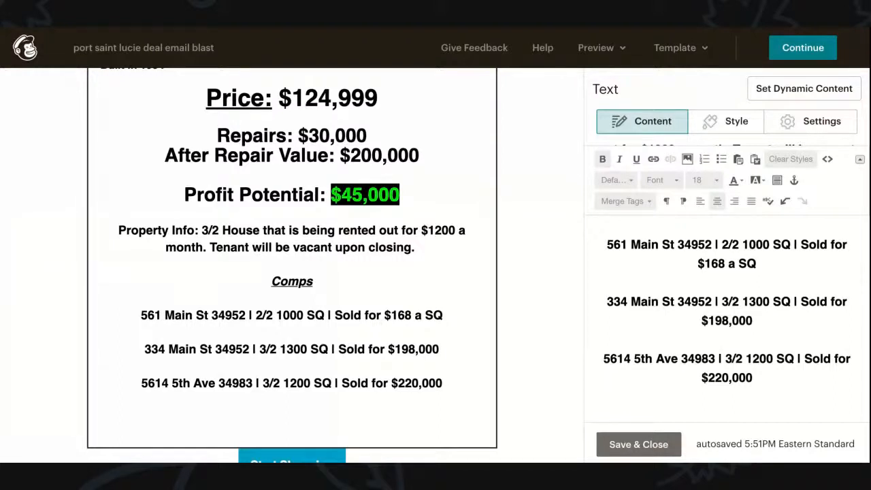
Step: Below the comps, begin the closing line 'I'm going to get this sold in 3', fixing typos
click(752, 378)
key(Return)
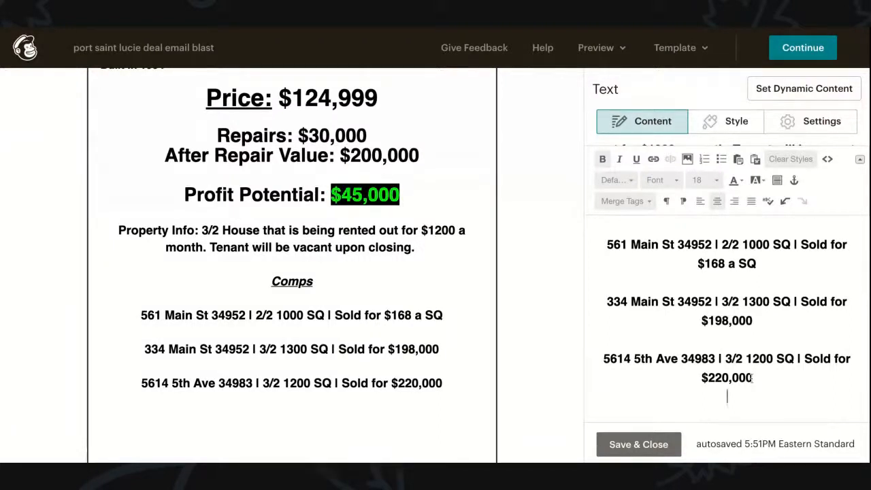
text(I'm )
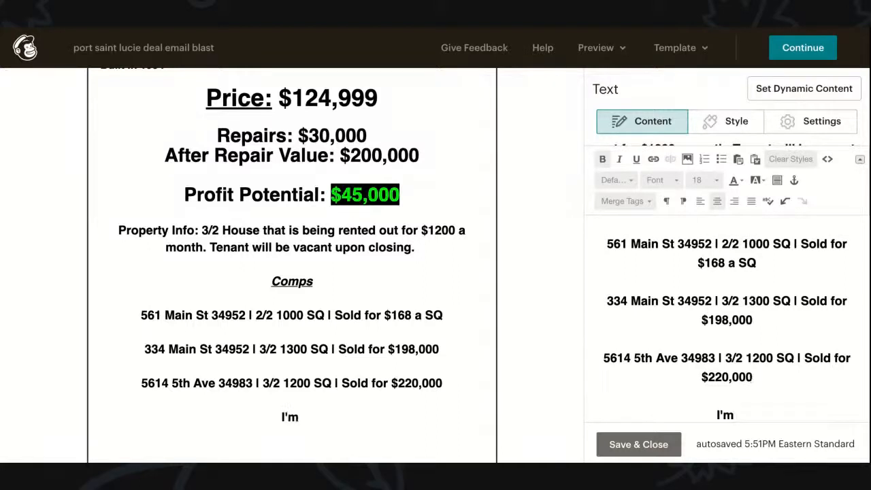
text(gp)
key(BackSpace)
text(oing to )
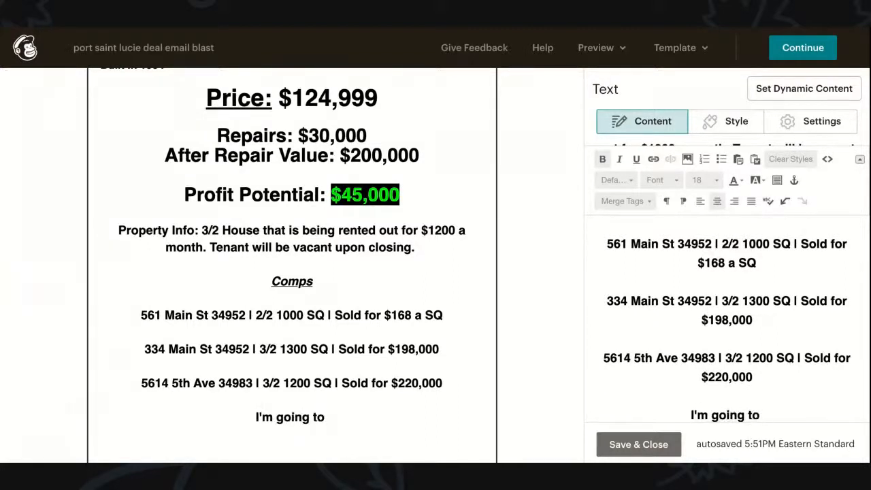
text(get this sol)
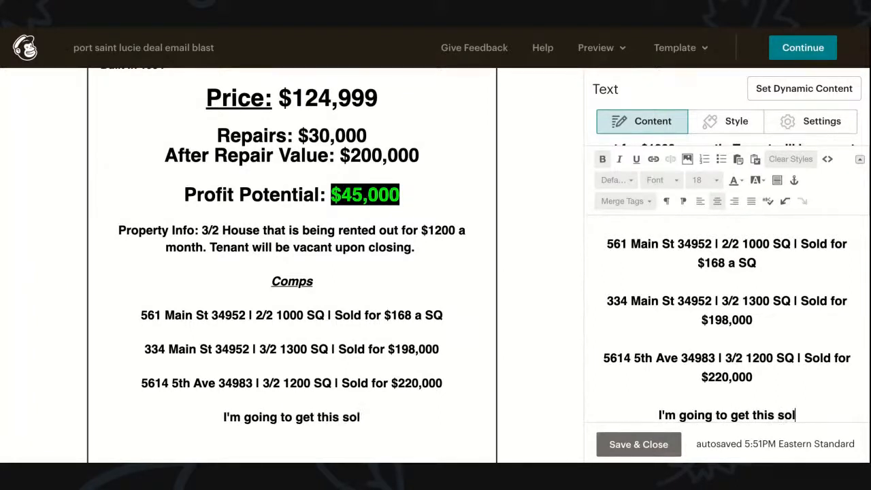
text(d ni)
key(BackSpace)
key(BackSpace)
text(in 3 days)
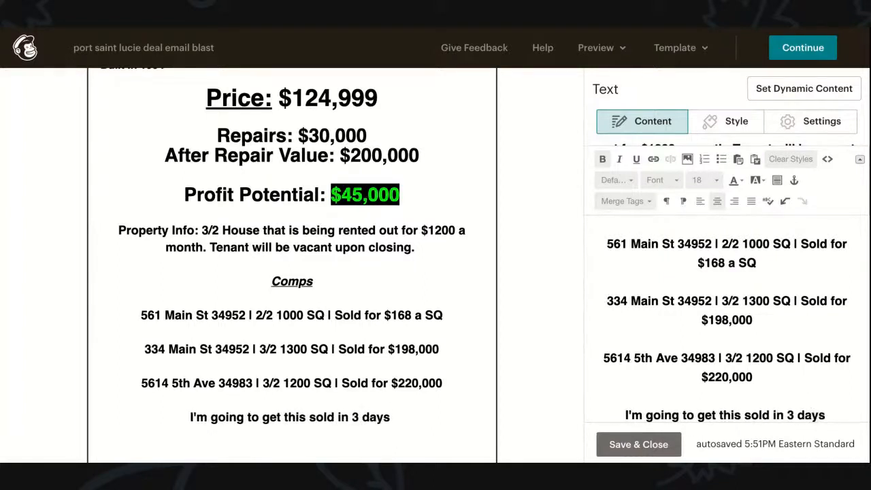
Step: Finish with 'no matter what.' and move the 'Please CALL ME! at' phone-number sentence to its own paragraph
text(no matter what)
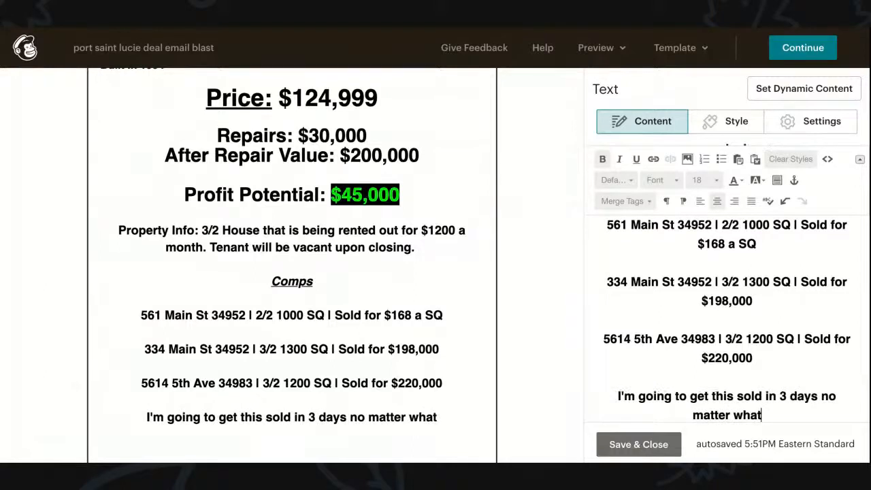
text( so P)
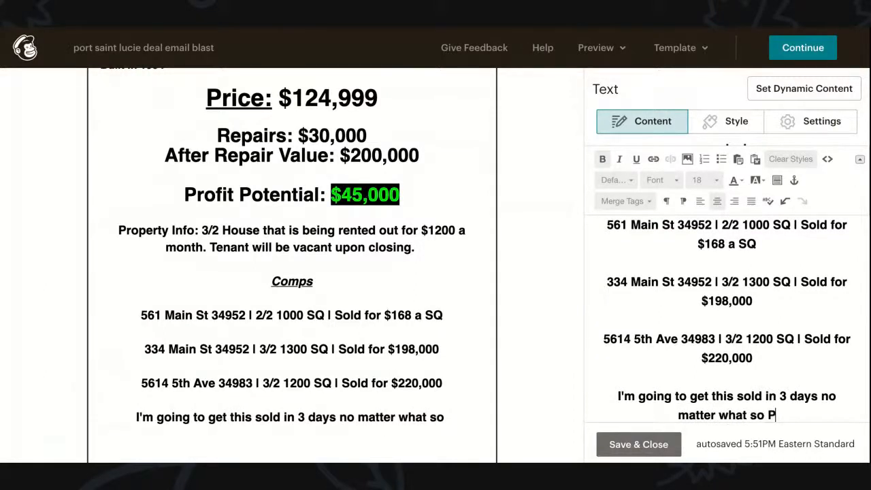
text(lease CALL ME)
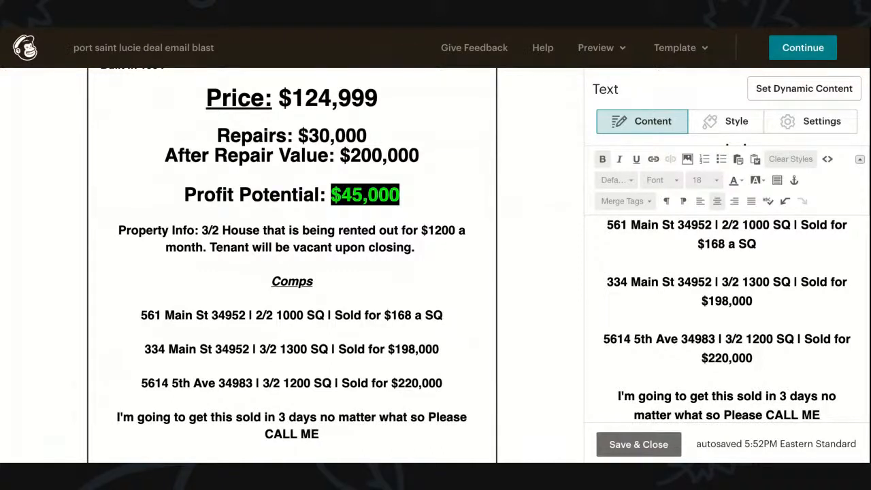
text(! at)
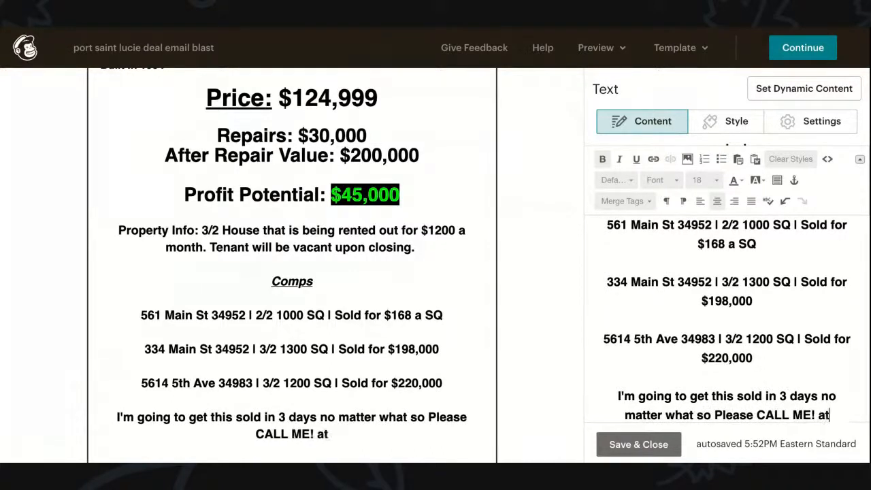
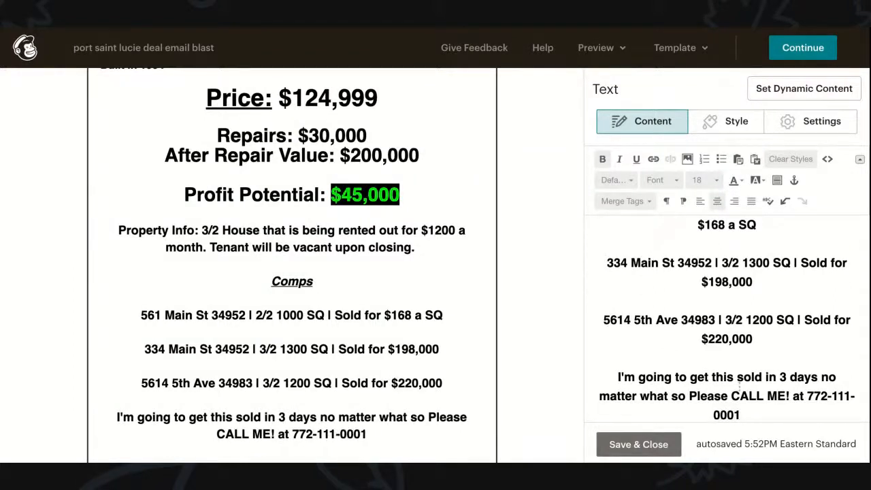
drag(689, 396, 753, 419)
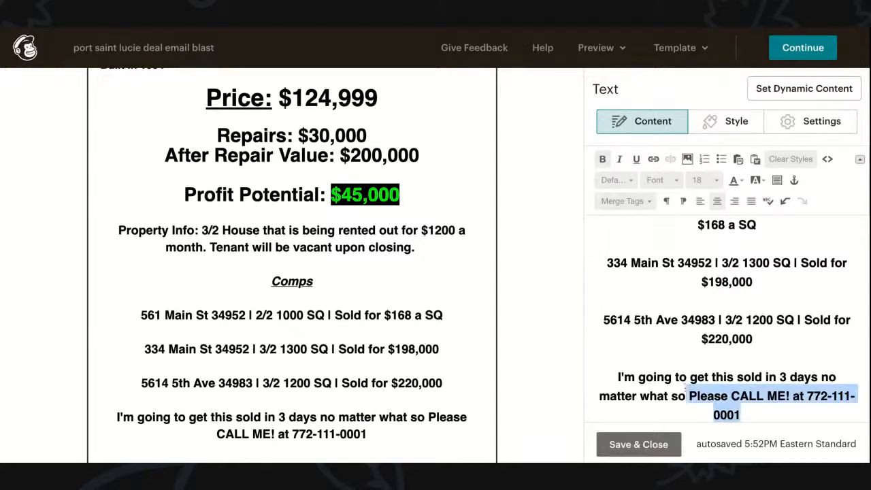
double_click(678, 393)
key(BackSpace)
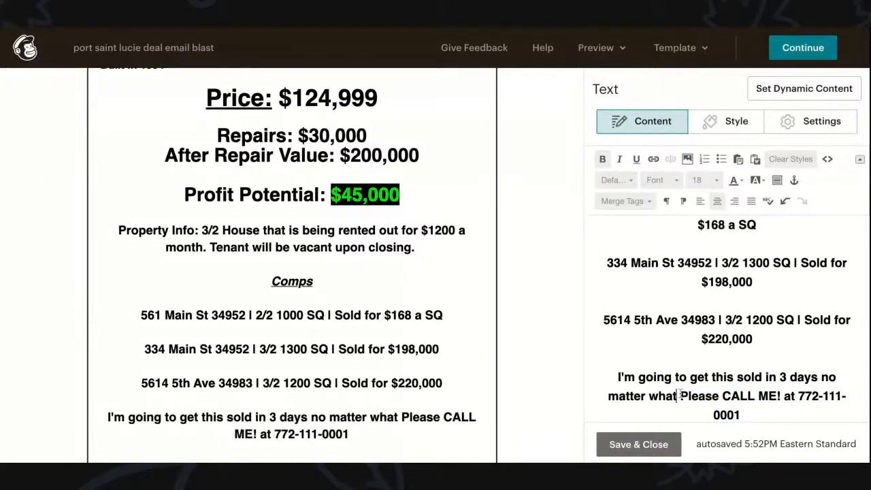
text(.)
key(Return)
key(Return)
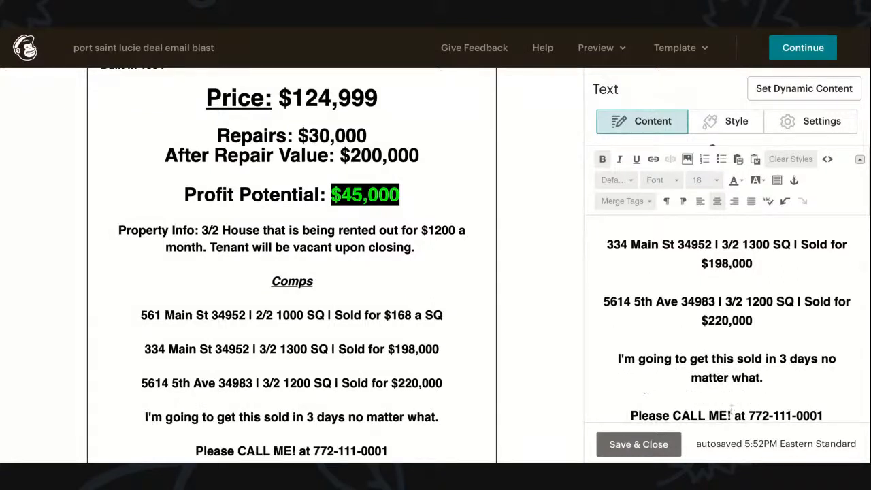
Step: Enlarge the whole call-me line to font size 30
triple_click(729, 412)
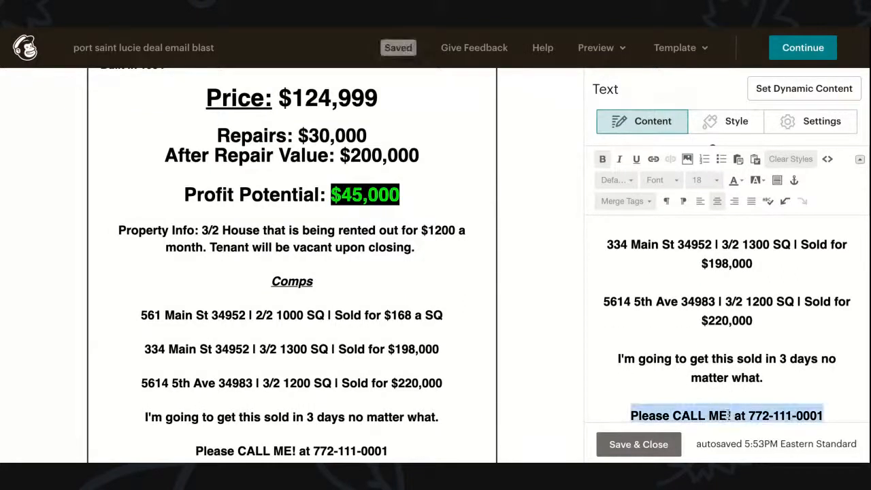
click(718, 180)
scroll(705, 272, down, 4)
scroll(703, 274, down, 3)
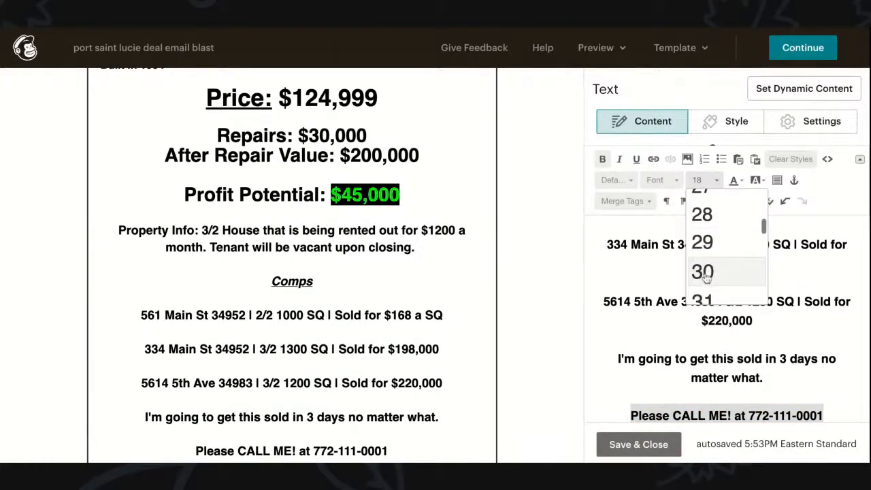
click(703, 273)
scroll(298, 344, down, 2)
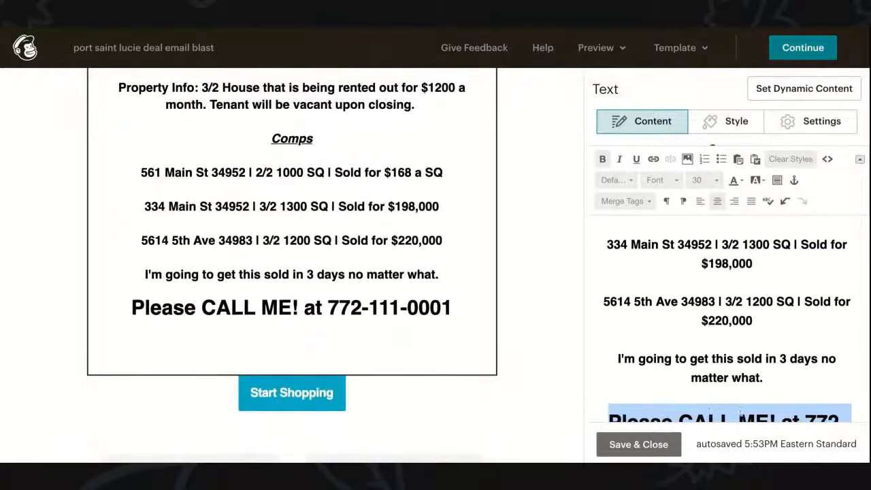
click(709, 411)
scroll(794, 350, down, 2)
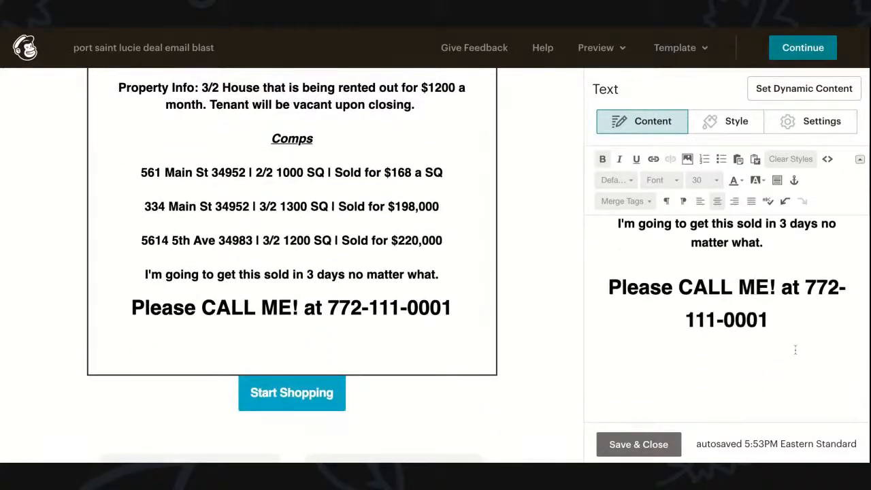
Step: Break the call-me line before 'at' and set the phone number to size 35
click(781, 287)
key(shift+Return)
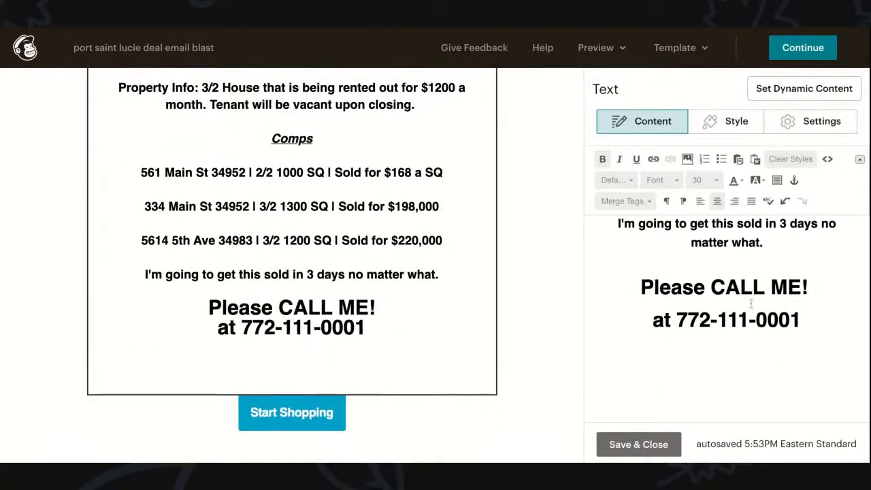
key(Return)
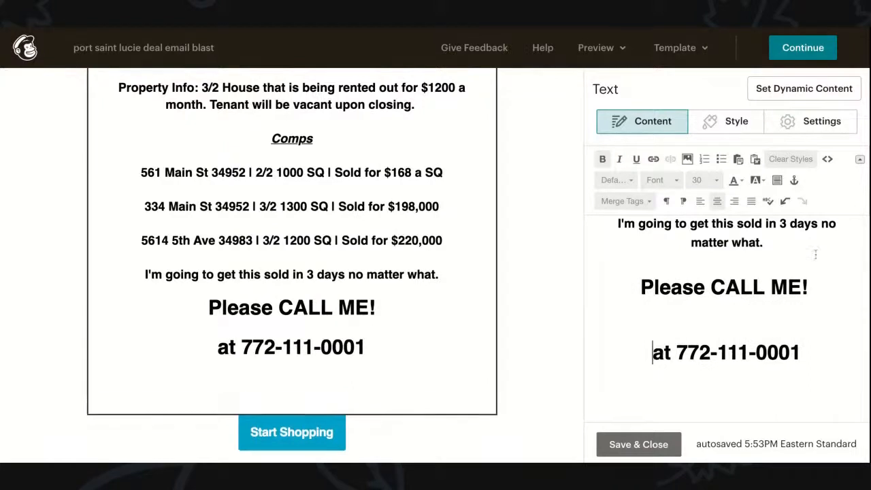
click(803, 354)
key(ctrl+shift+Left)
key(ctrl+shift+Left)
key(ctrl+shift+Left)
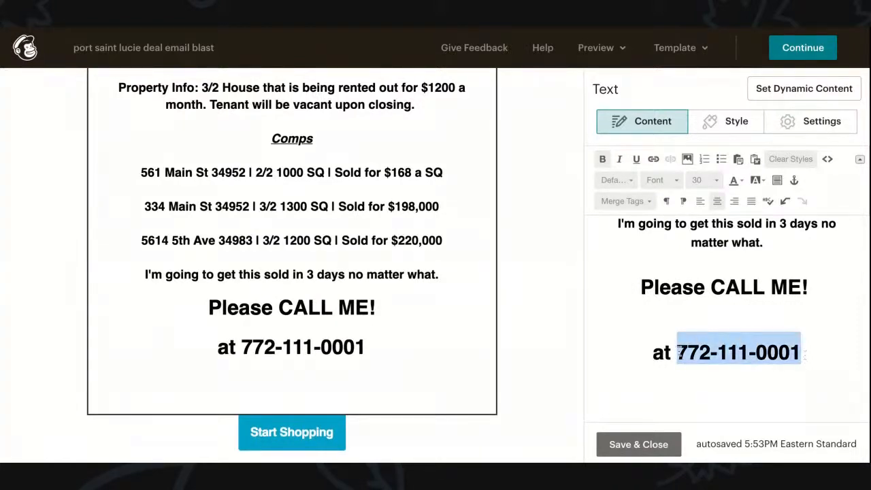
click(714, 181)
scroll(707, 255, down, 3)
click(709, 253)
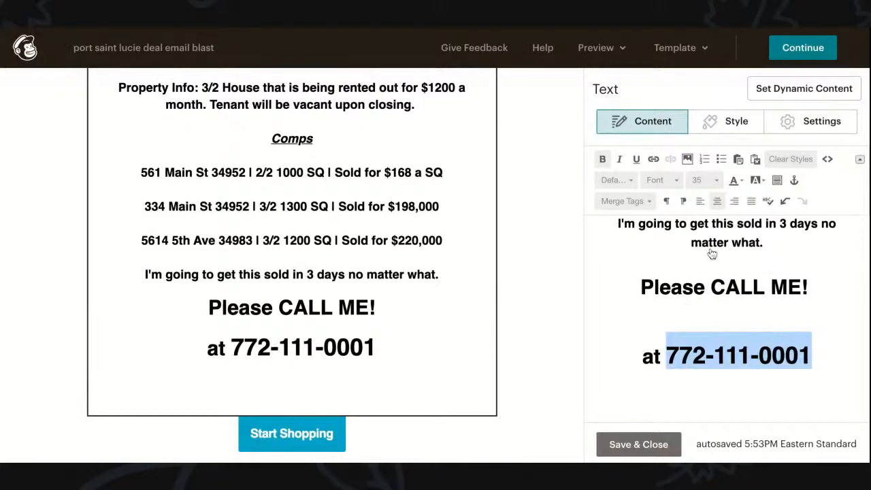
Step: Increase the phone number to size 50 and move 'at' onto the line above it
click(715, 180)
scroll(701, 232, down, 5)
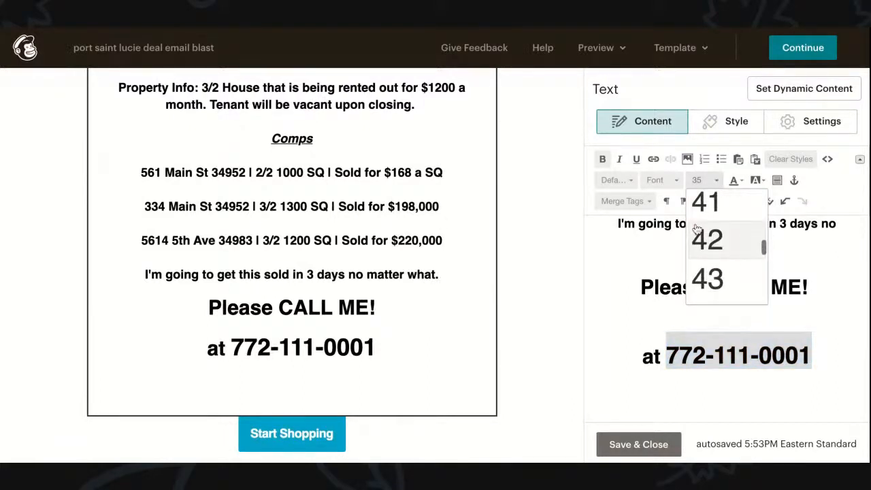
scroll(701, 234, down, 3)
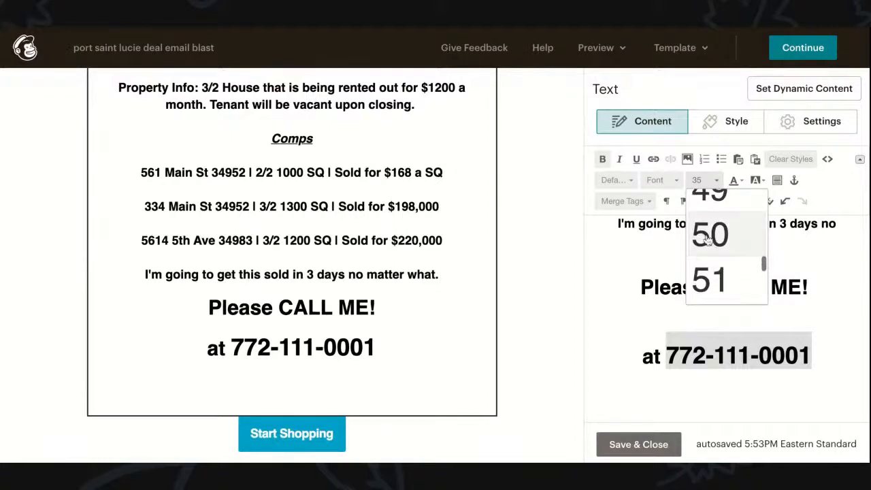
click(711, 238)
click(688, 358)
click(639, 359)
key(BackSpace)
key(BackSpace)
key(BackSpace)
click(733, 318)
text(at)
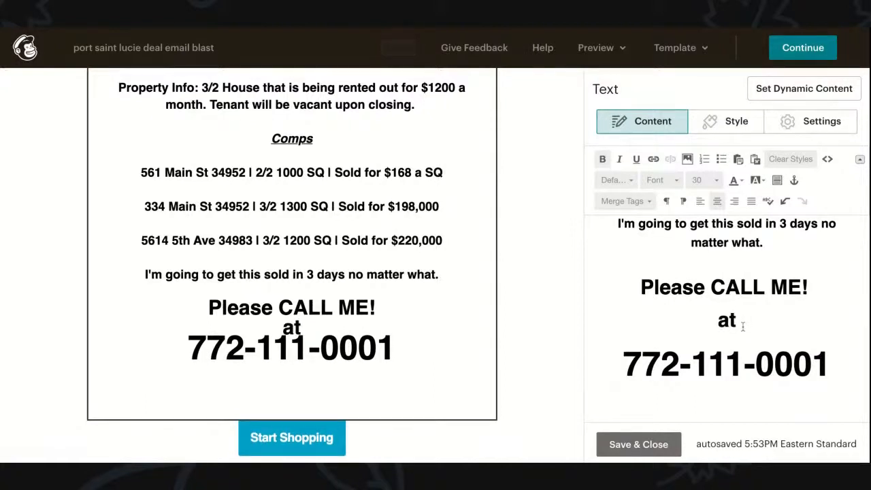
key(Return)
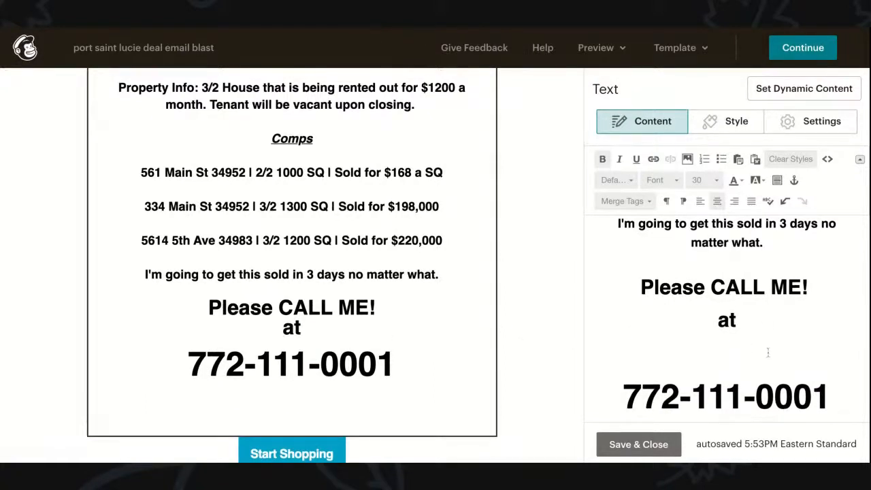
Step: Below the phone number, add 'Thanks,' and the sender's name, with extra space above 'Thanks,'
scroll(767, 351, down, 2)
click(831, 281)
key(Return)
key(Return)
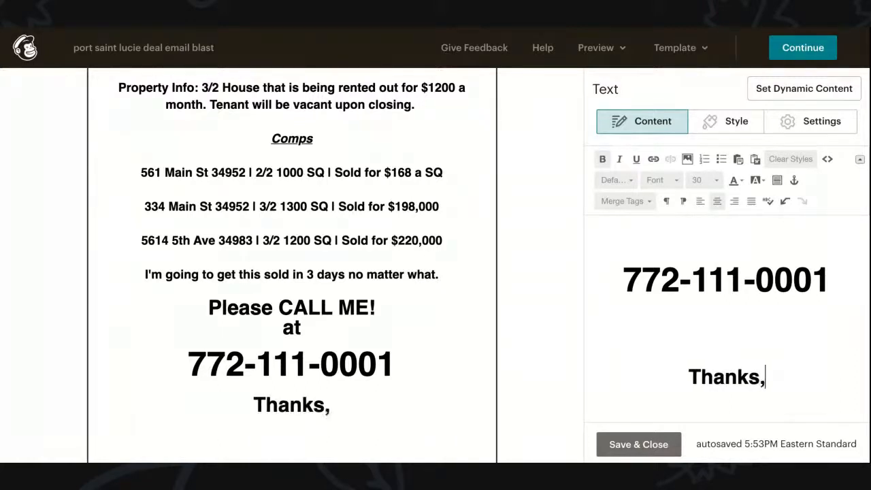
key(Return)
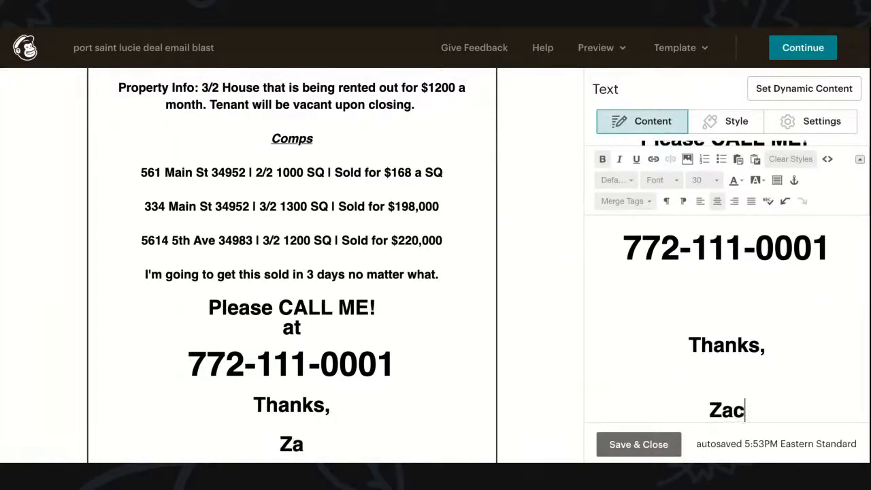
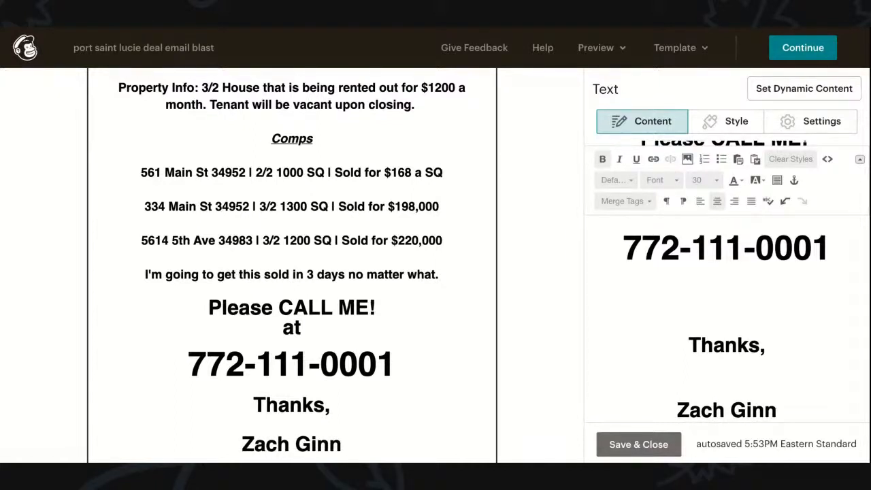
click(737, 301)
key(Return)
key(Return)
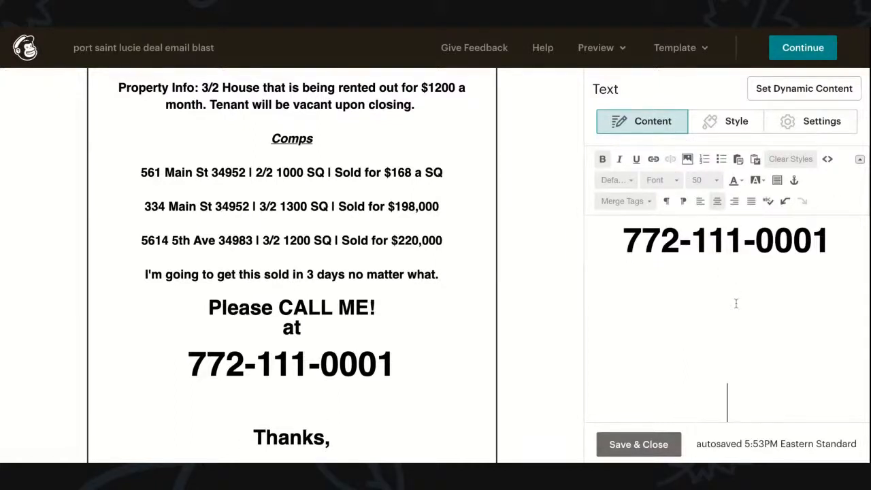
scroll(734, 304, down, 5)
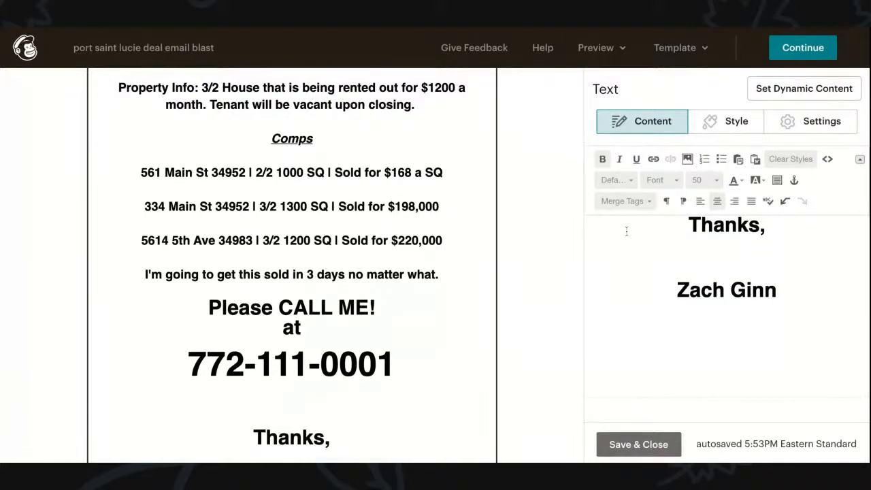
scroll(314, 330, down, 3)
scroll(315, 330, down, 3)
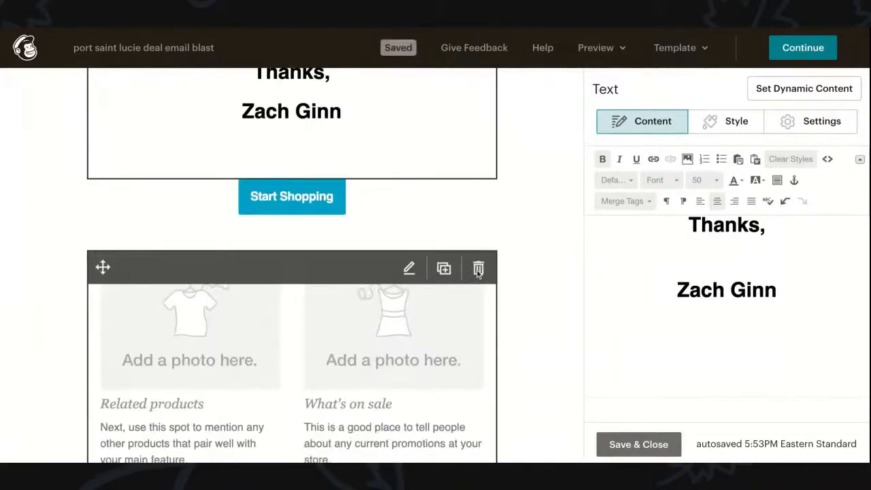
Step: Delete the product photos, footer copyright text, social icons and Start Shopping button blocks
click(480, 268)
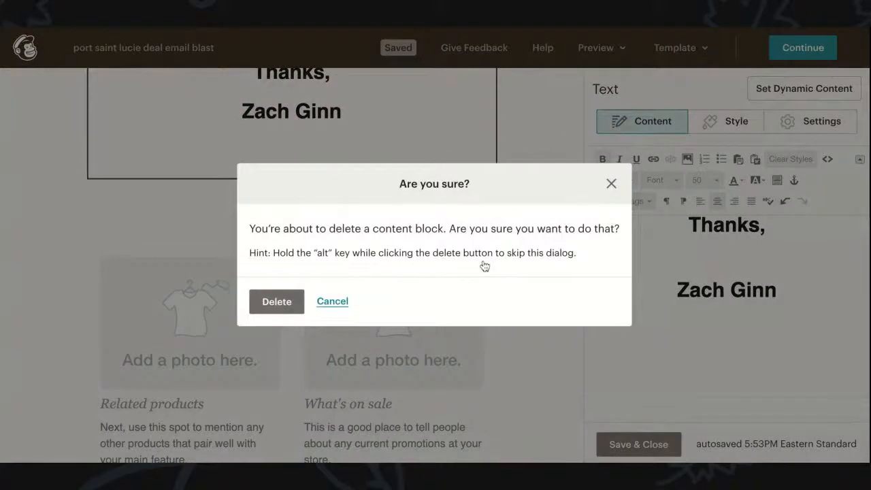
key(Return)
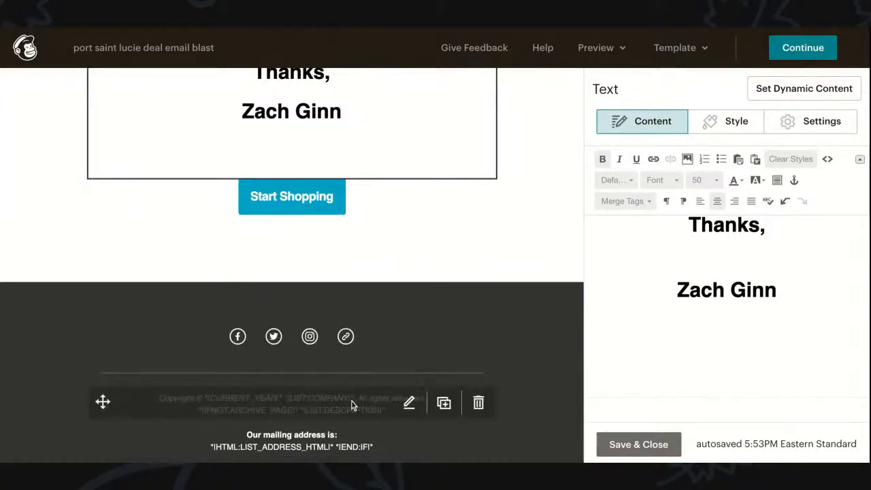
click(478, 402)
click(275, 303)
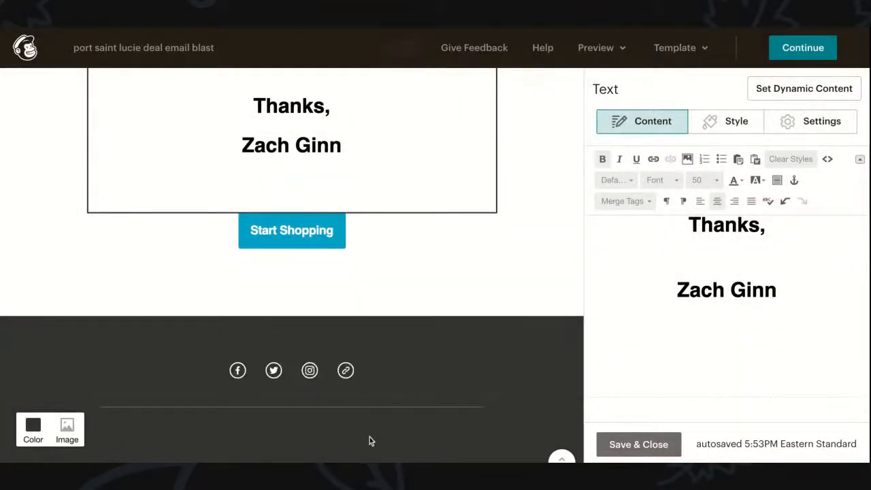
mouse_move(353, 379)
click(476, 364)
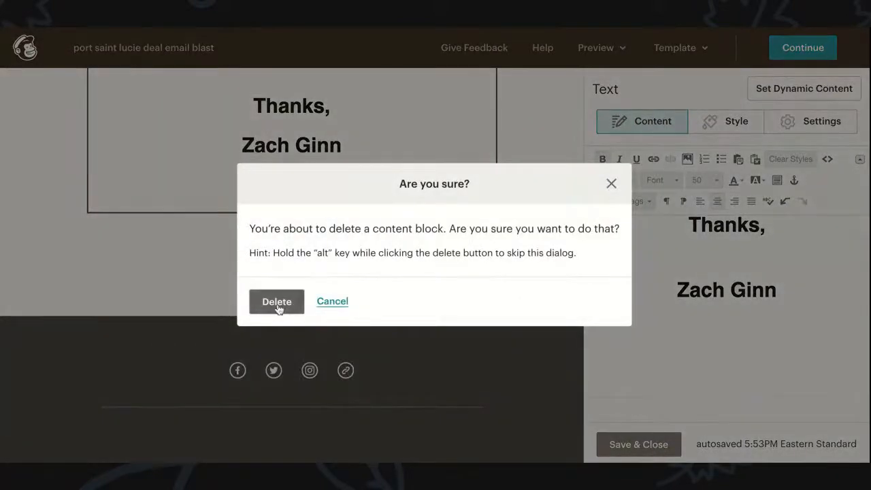
click(277, 304)
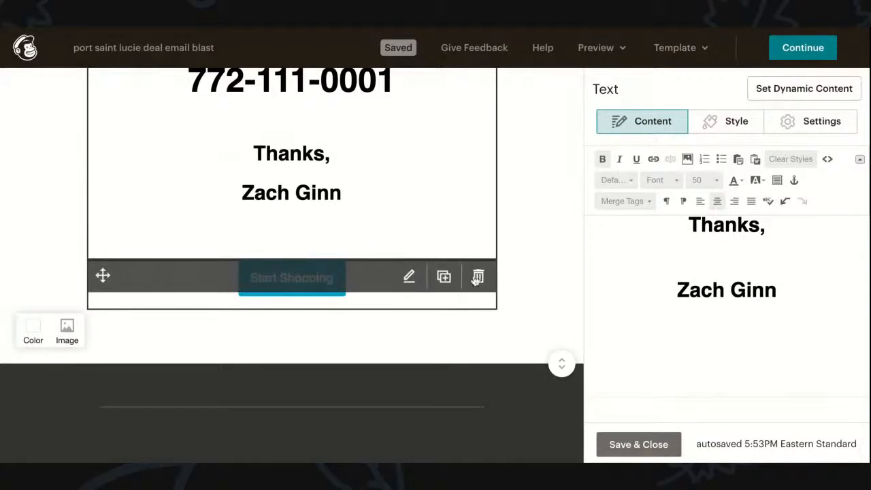
click(475, 281)
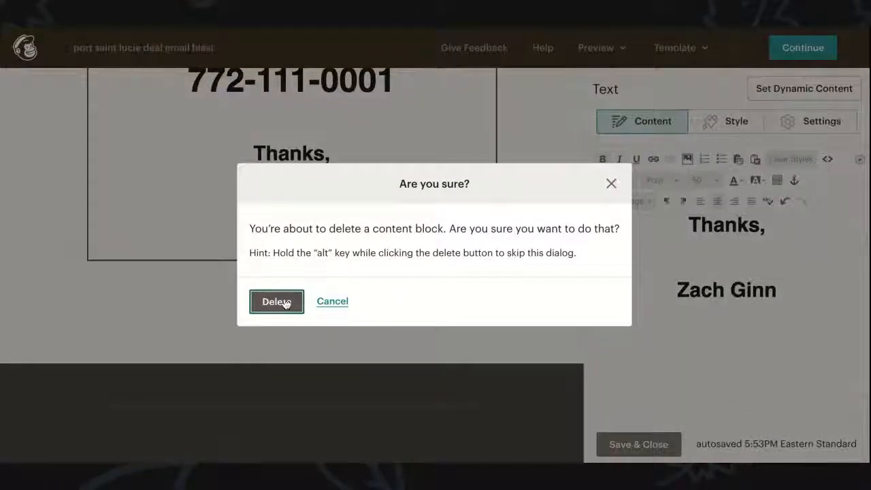
click(266, 301)
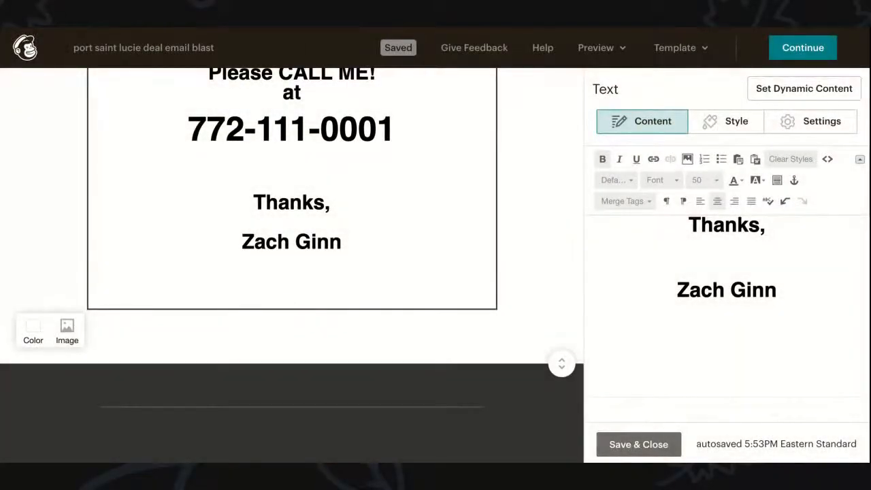
scroll(251, 347, up, 10)
Step: Save and close the text block, then continue to the campaign checklist
scroll(252, 346, up, 5)
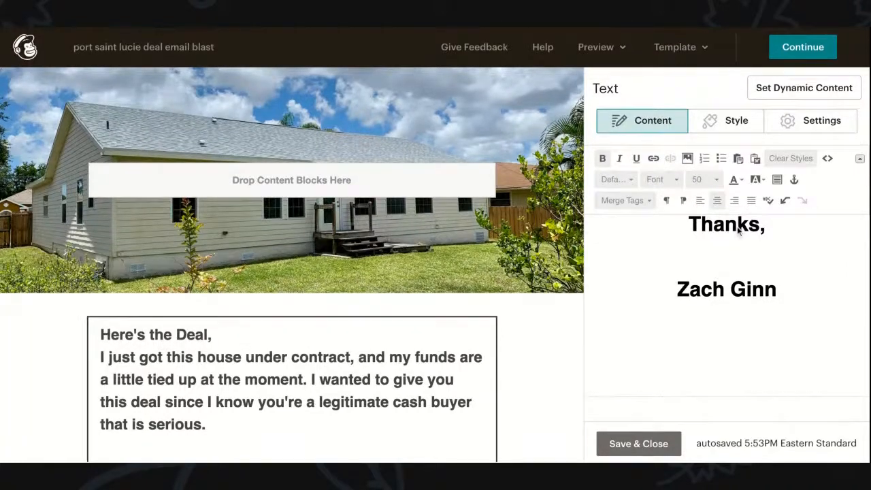
click(628, 445)
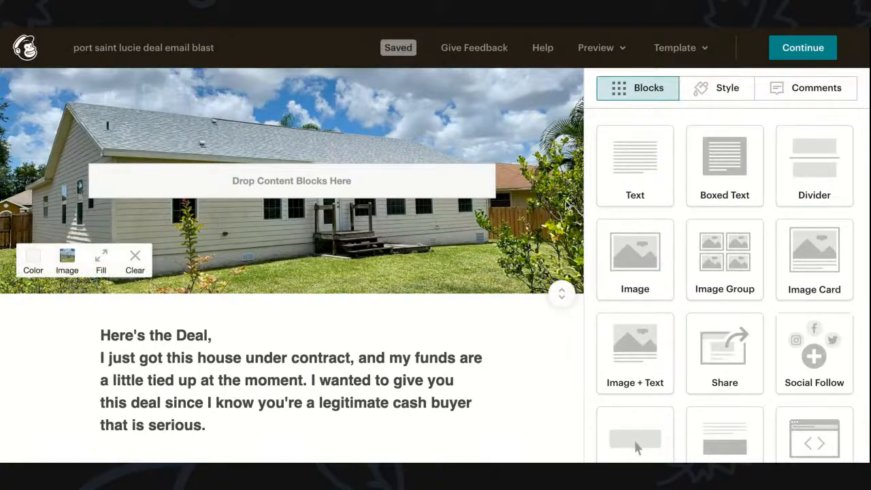
click(799, 48)
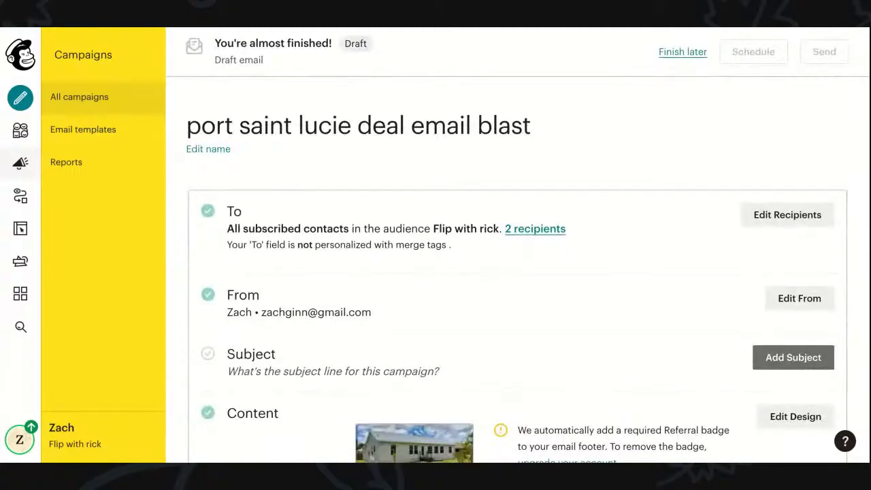
Step: Open the Subject section's Add Subject fields on the checklist
scroll(612, 353, down, 2)
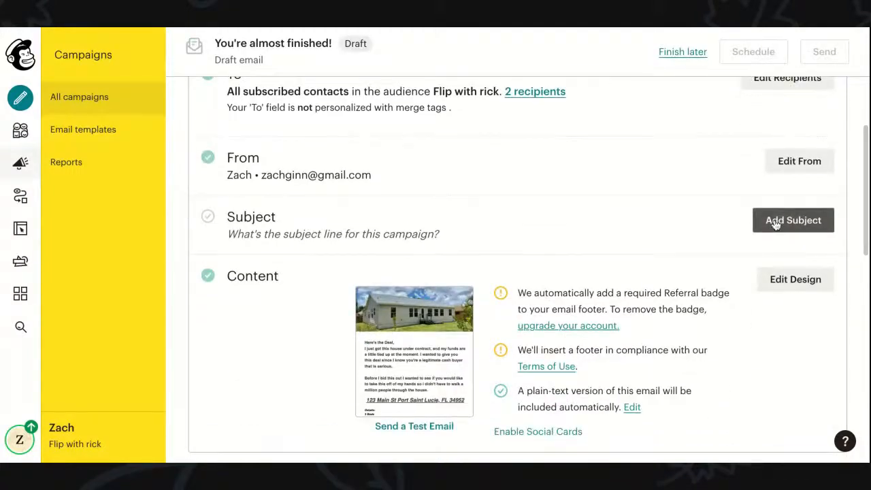
click(776, 223)
scroll(417, 356, down, 2)
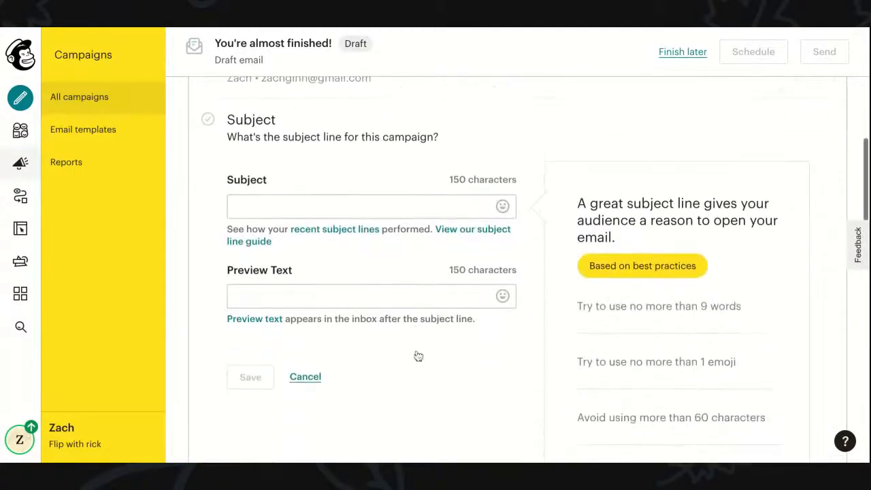
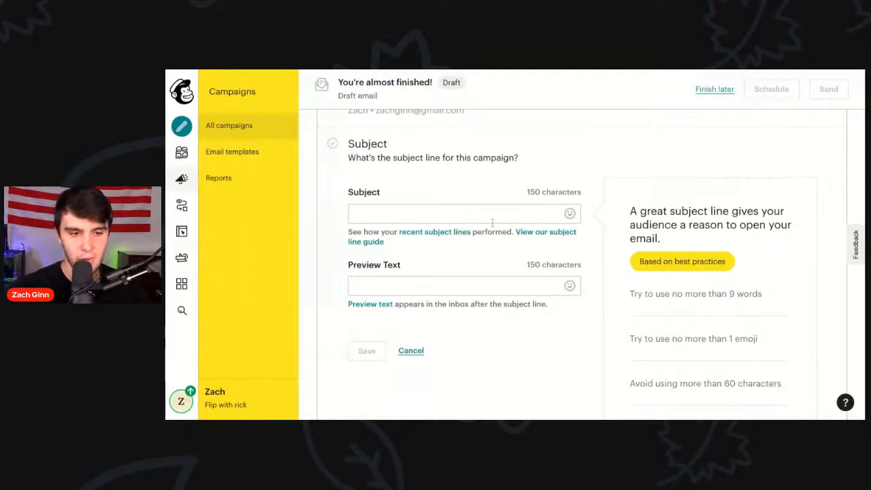
Step: Enter the subject line '🔥 Insane Discount Property Special!' using the fire emoji from the emoji picker
click(570, 213)
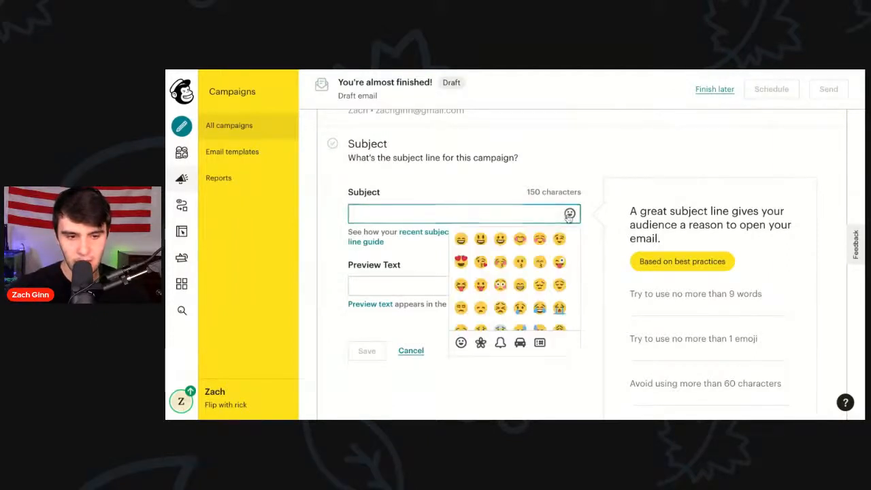
scroll(515, 282, down, 3)
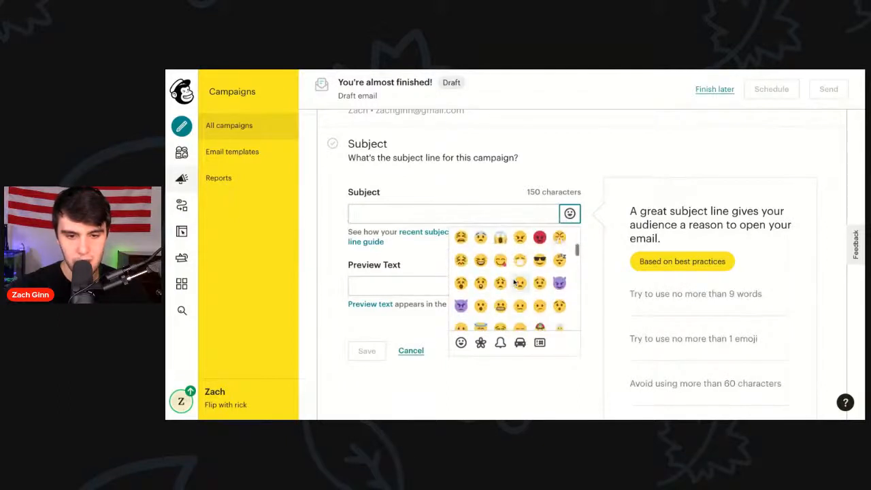
scroll(511, 283, down, 5)
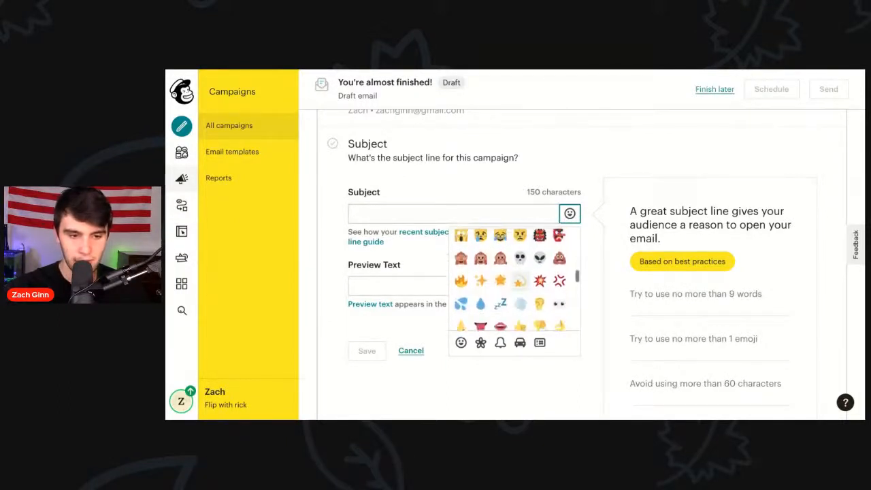
click(461, 281)
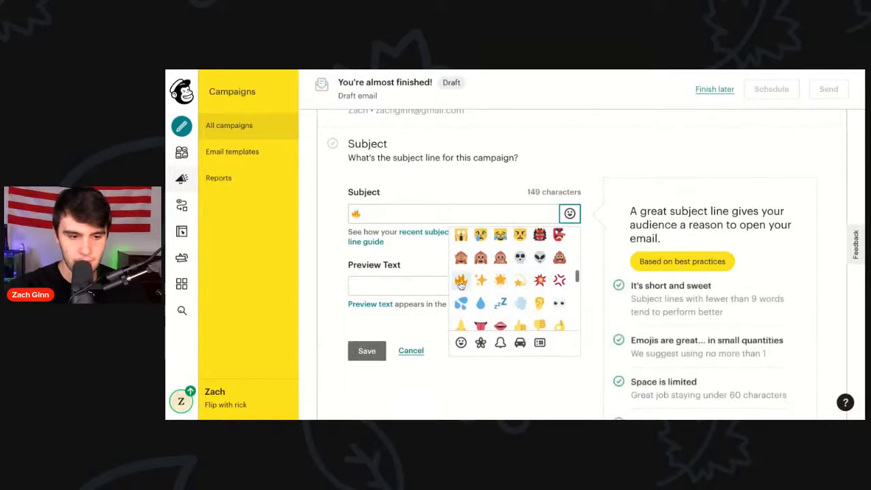
click(373, 213)
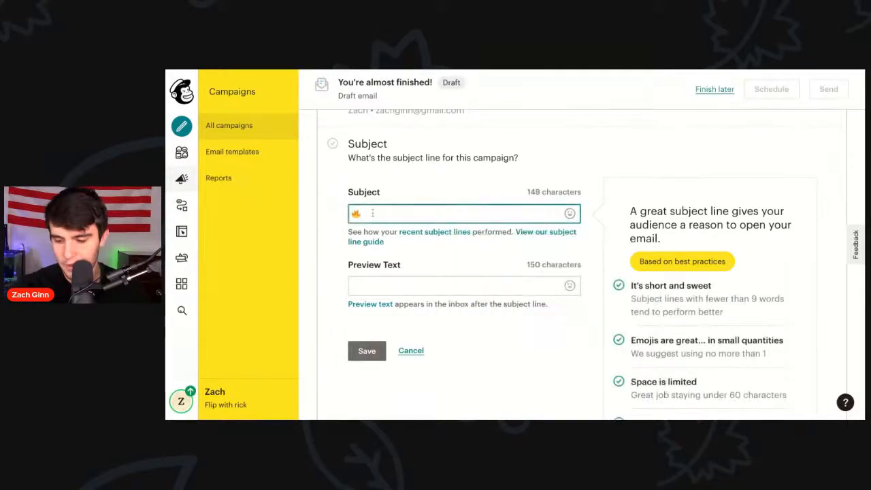
text(Insanse)
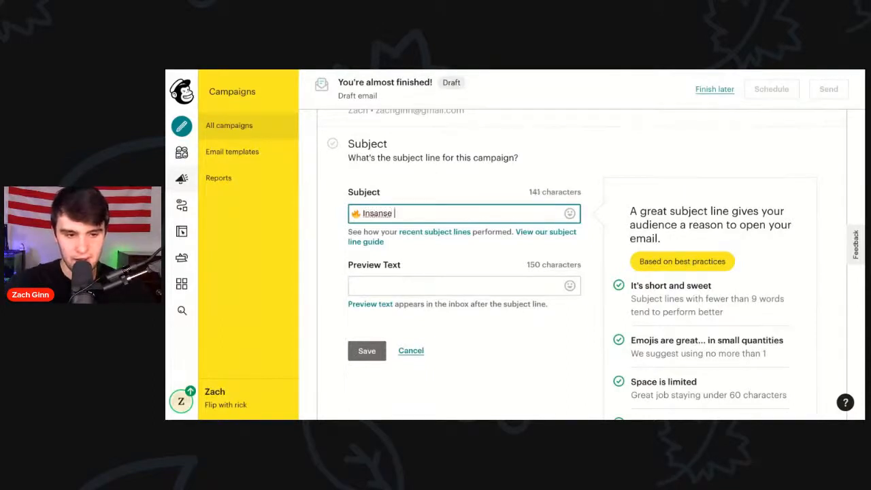
key(BackSpace)
key(BackSpace)
key(BackSpace)
key(BackSpace)
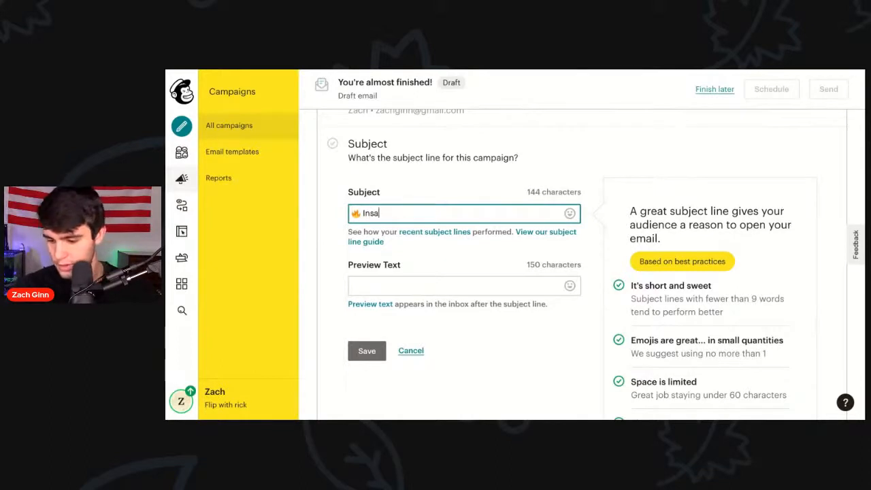
text(ne Di)
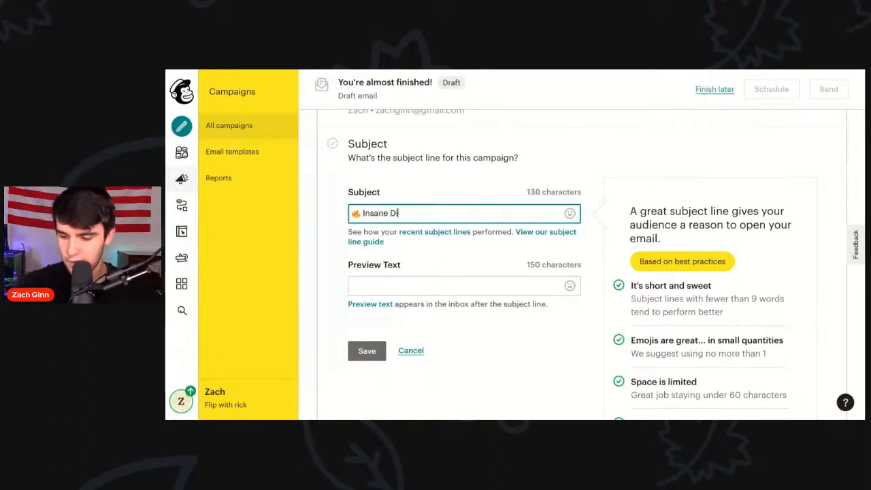
text(scount Property )
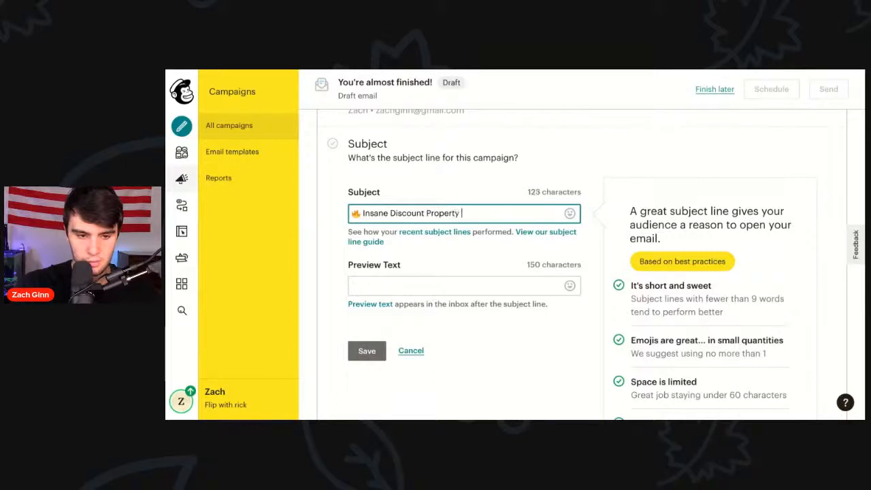
text(Special)
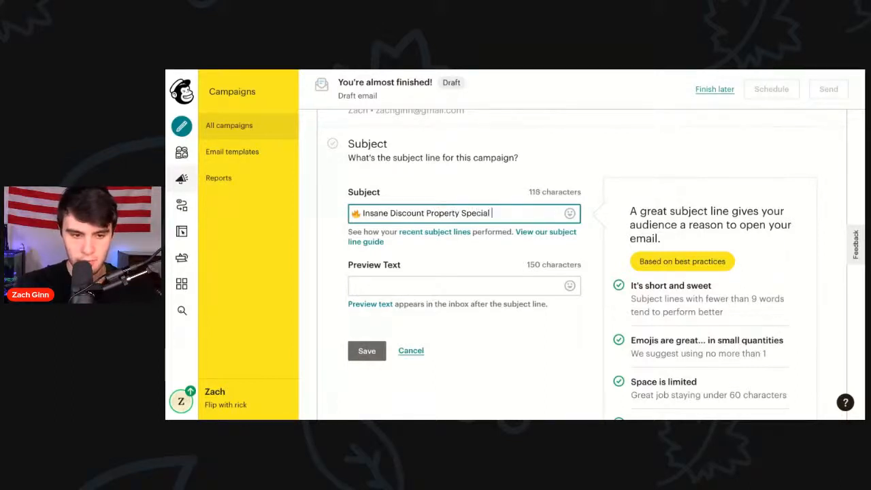
key(BackSpace)
text(!)
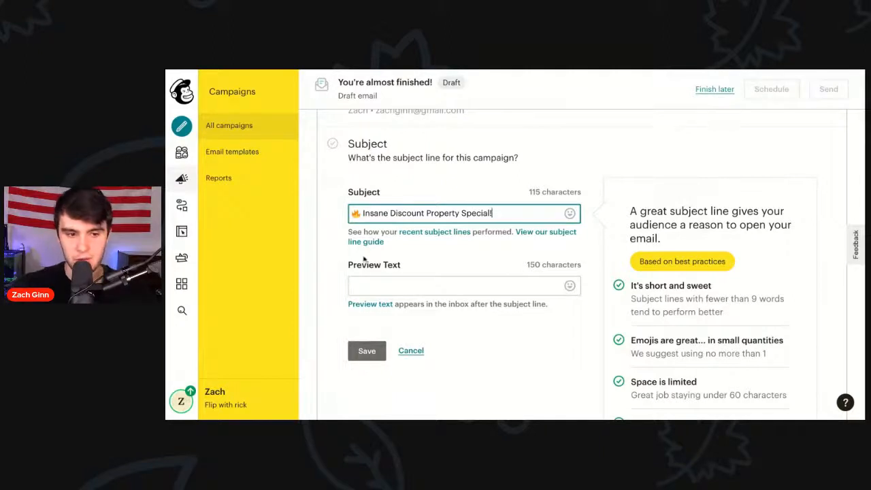
click(422, 263)
Step: Type 'Deeply Discounted Property' as the preview text, fixing the typos along the way
click(416, 286)
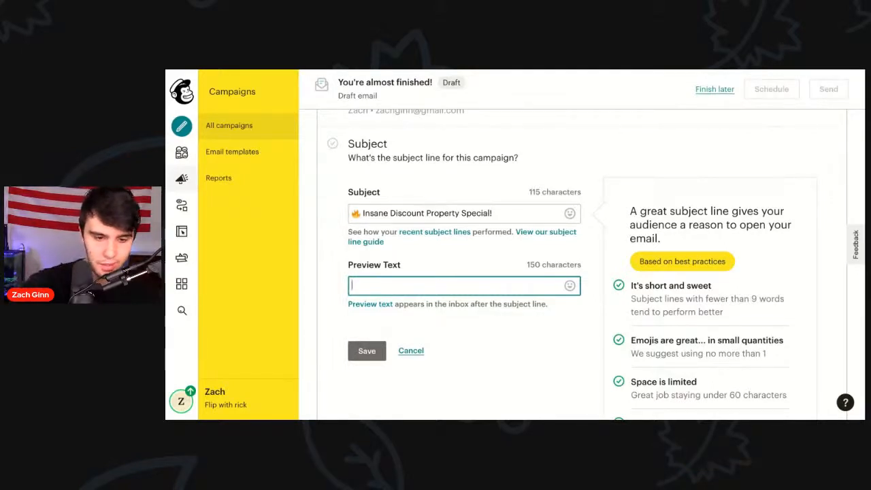
text(De)
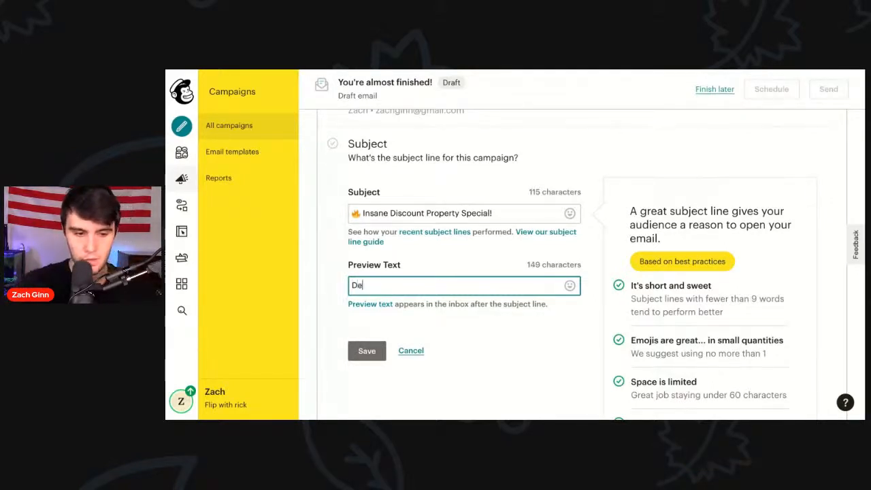
text(ep Discount)
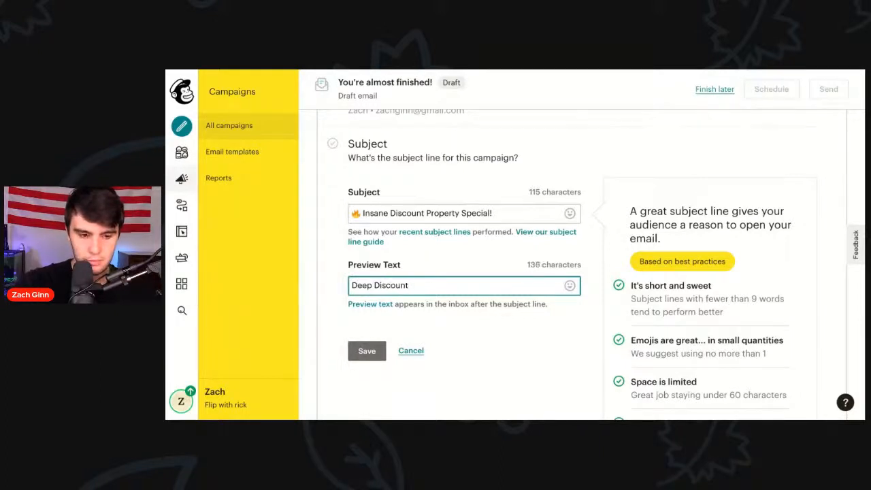
key(BackSpace)
click(372, 285)
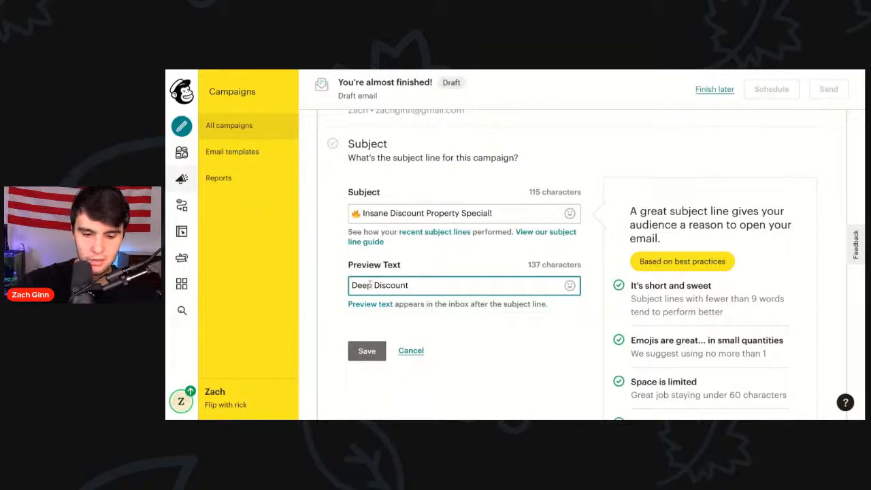
key(BackSpace)
text(lu)
key(BackSpace)
text(y)
click(433, 289)
text(ed )
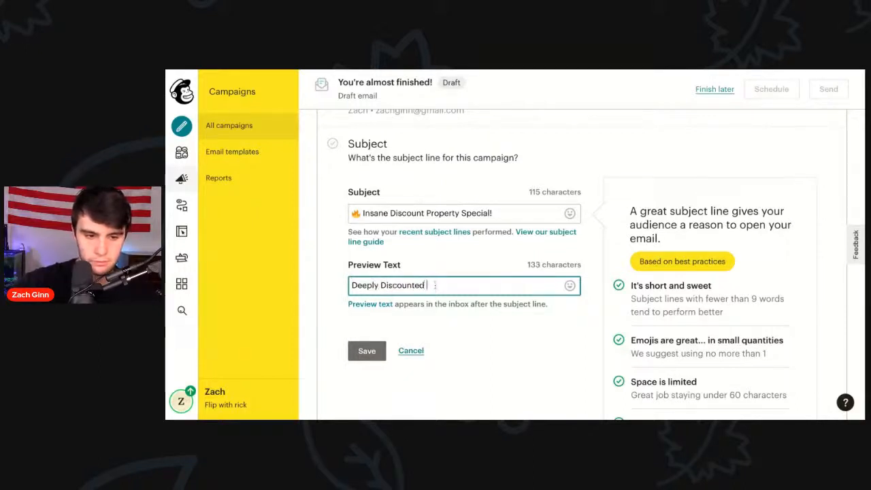
text(Property)
click(463, 363)
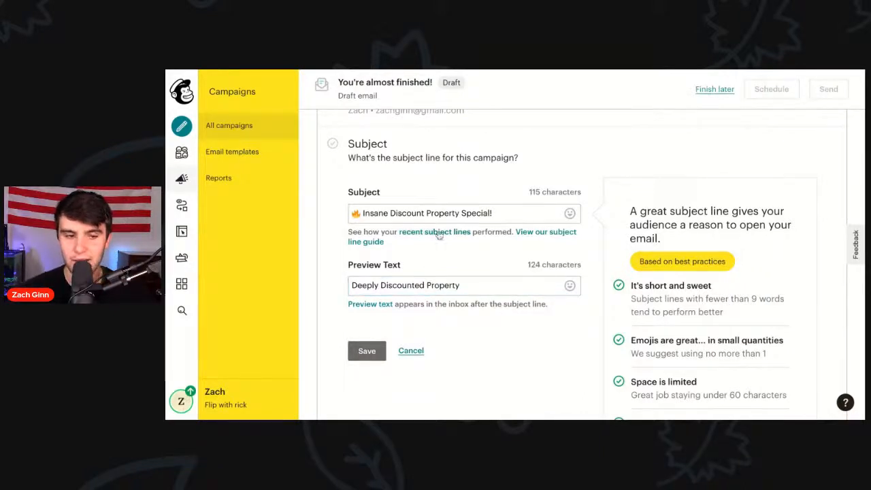
Step: Clear the subject and replace it with an emoji followed by 'I shouldn't be sending this'
triple_click(482, 213)
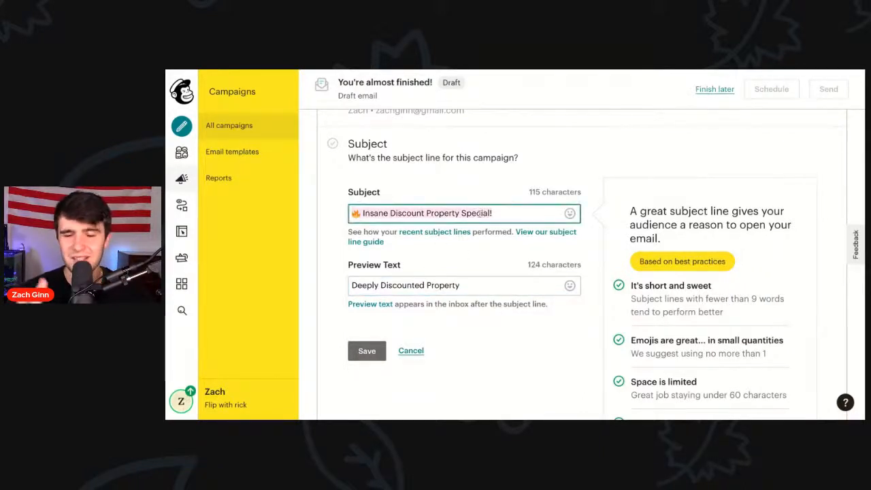
key(BackSpace)
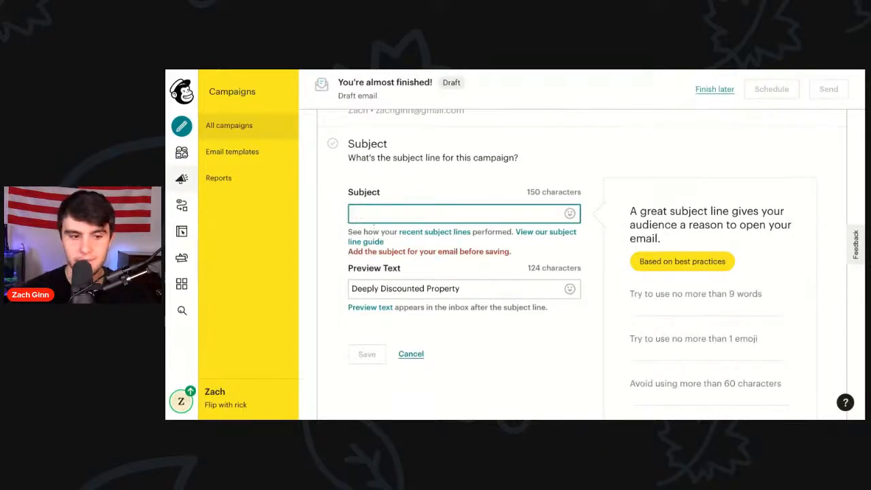
click(571, 214)
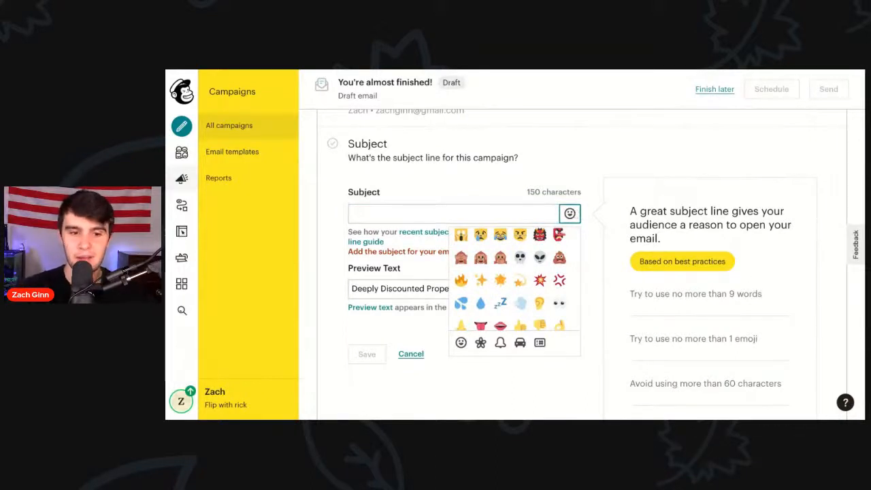
scroll(501, 284, up, 5)
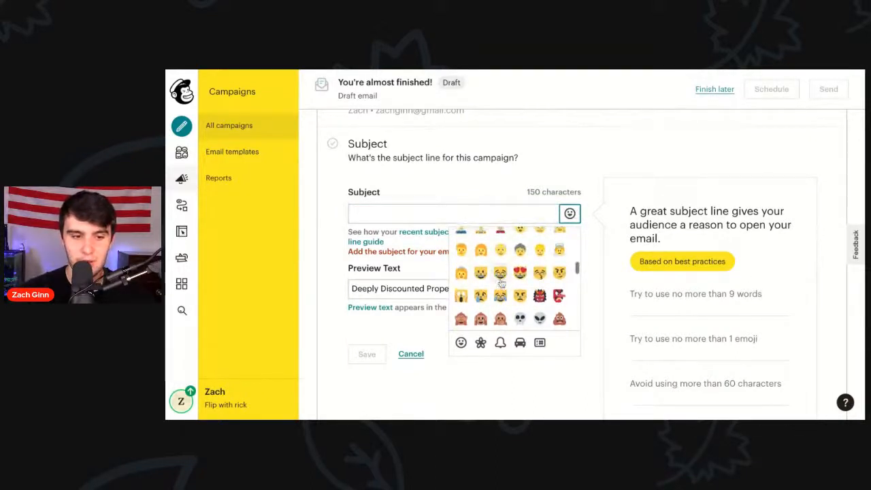
scroll(501, 283, up, 3)
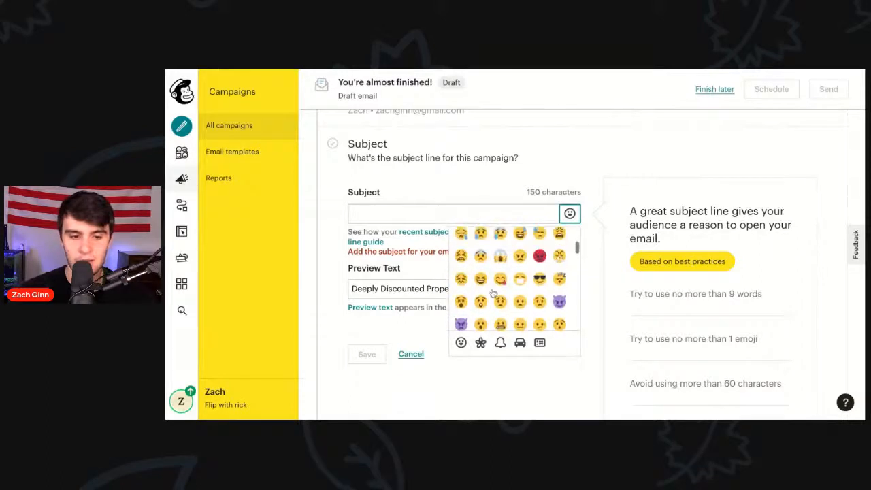
scroll(508, 271, up, 3)
scroll(508, 271, up, 2)
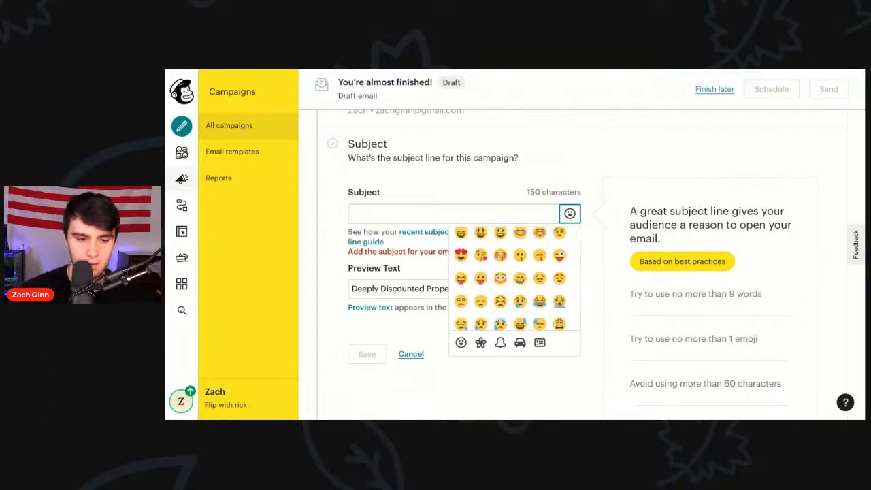
scroll(508, 271, up, 1)
scroll(500, 269, down, 4)
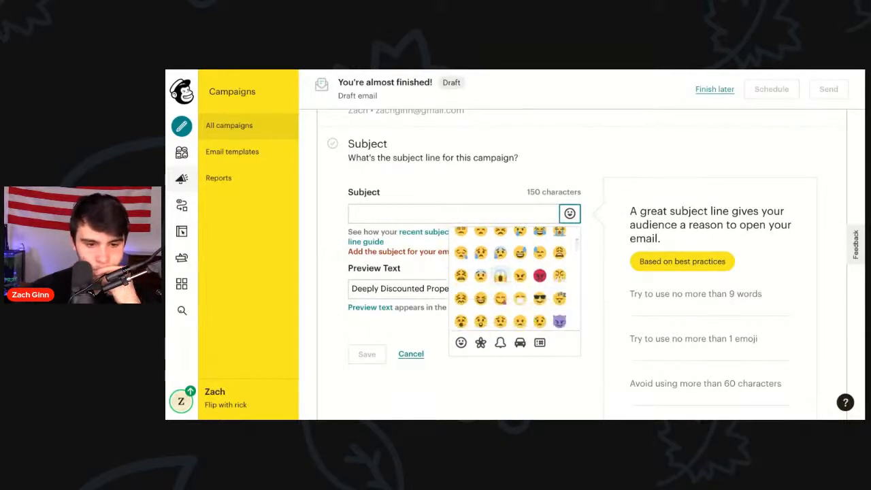
click(500, 275)
click(400, 214)
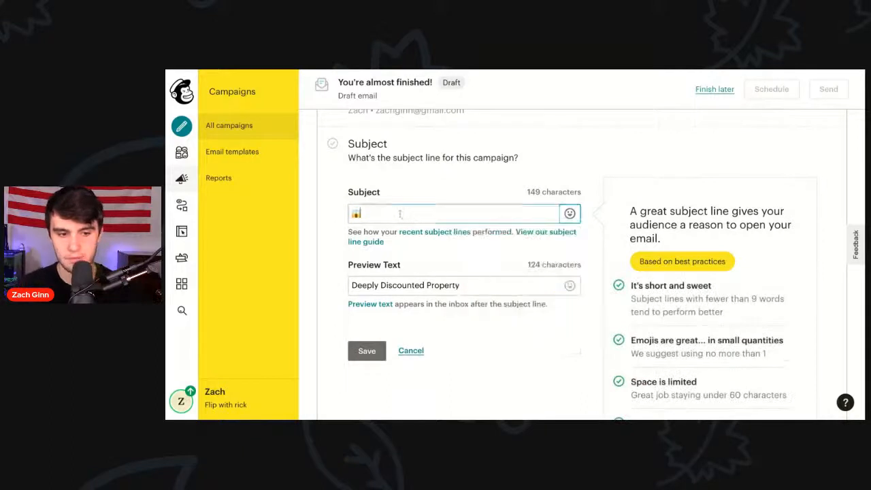
text(I ahoul)
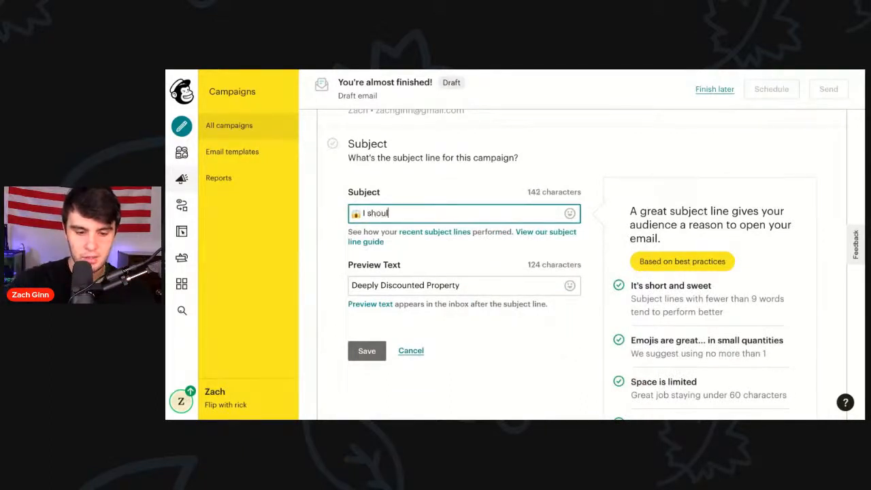
text(dn't be s)
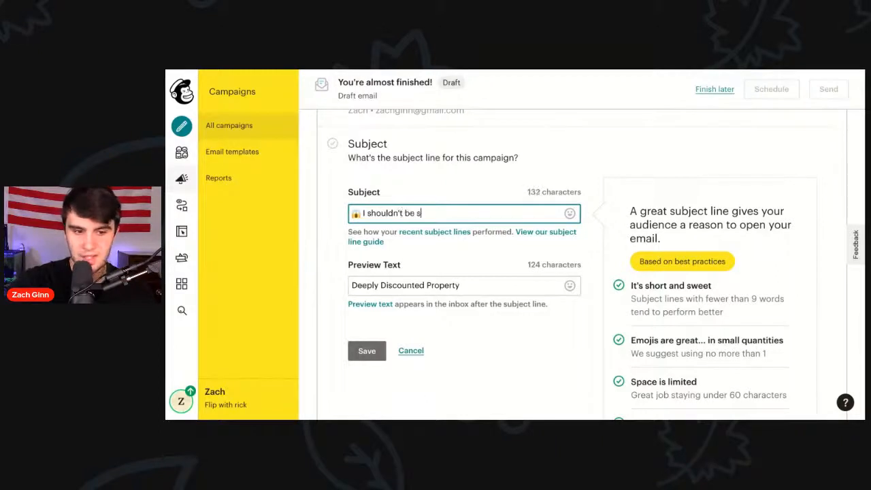
text(ending this)
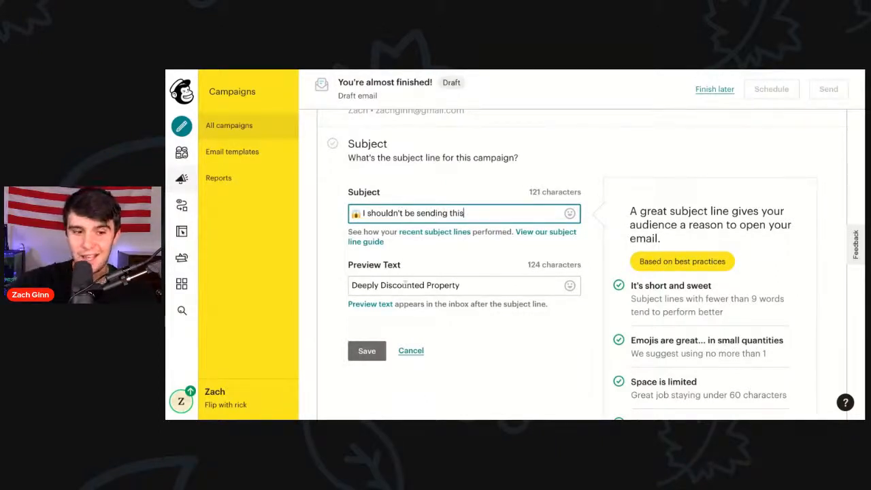
Step: Clear the preview text and rewrite the subject as an astonished-face emoji plus 'Rick is going to kill me for sending you this'
triple_click(402, 285)
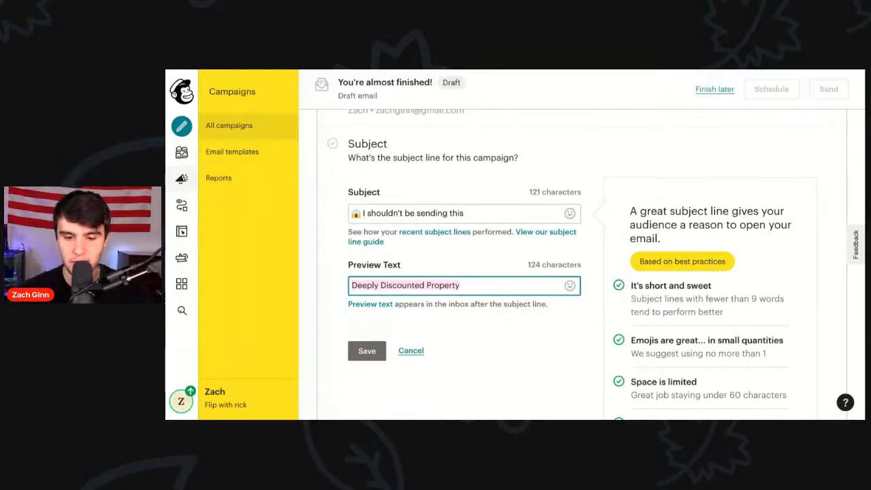
key(BackSpace)
triple_click(383, 213)
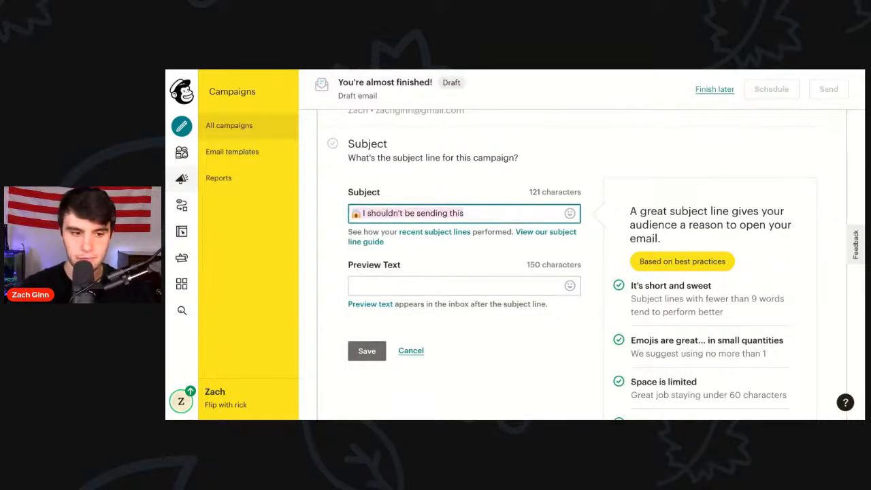
key(BackSpace)
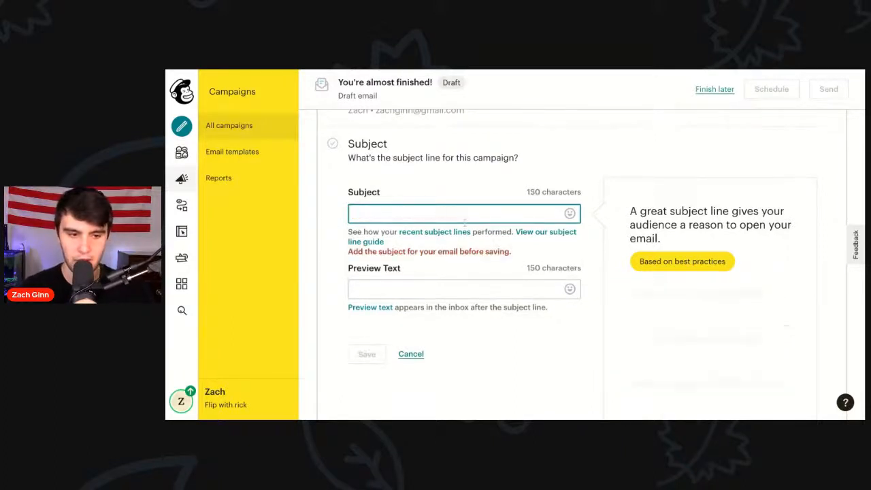
click(570, 213)
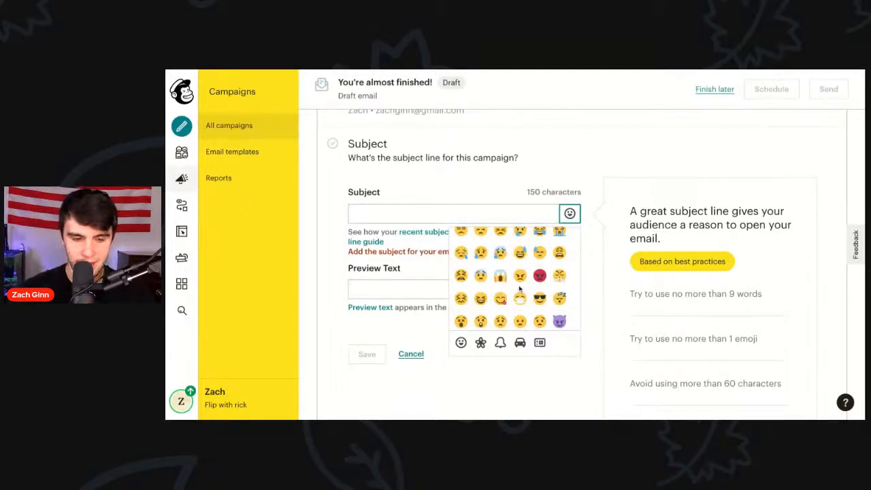
click(482, 317)
scroll(487, 306, down, 1)
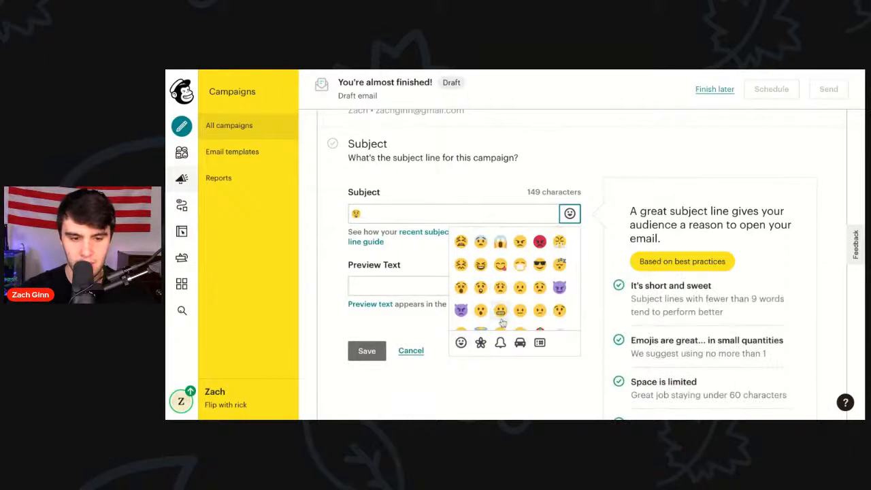
click(501, 312)
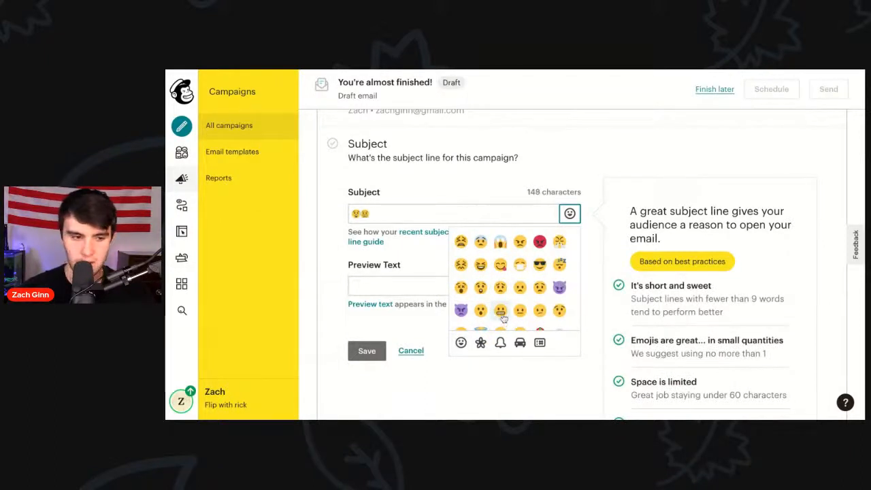
click(373, 213)
key(BackSpace)
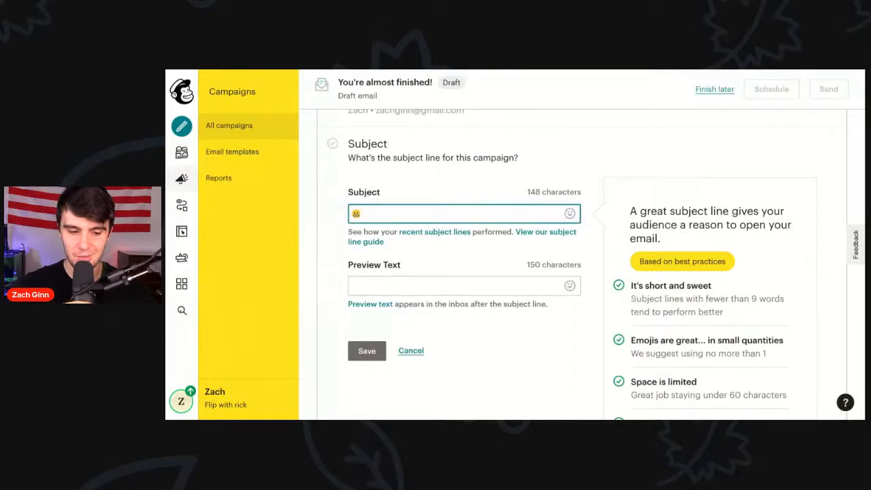
text(Rick)
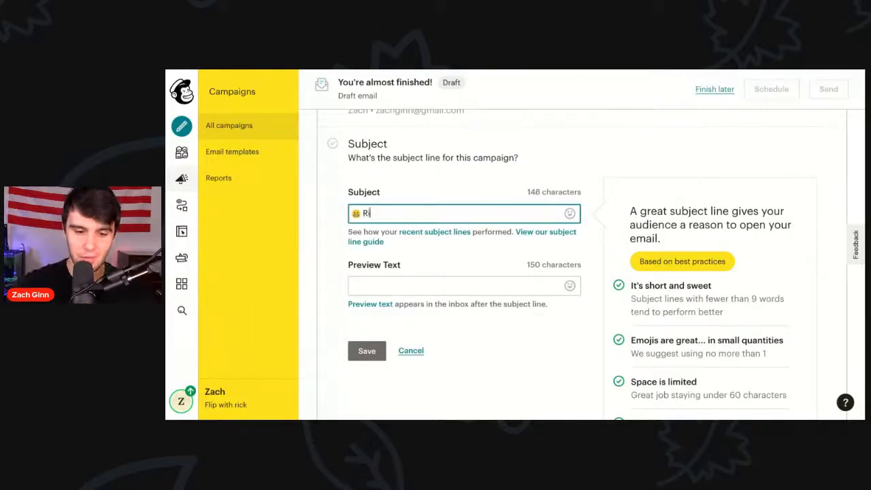
text( is )
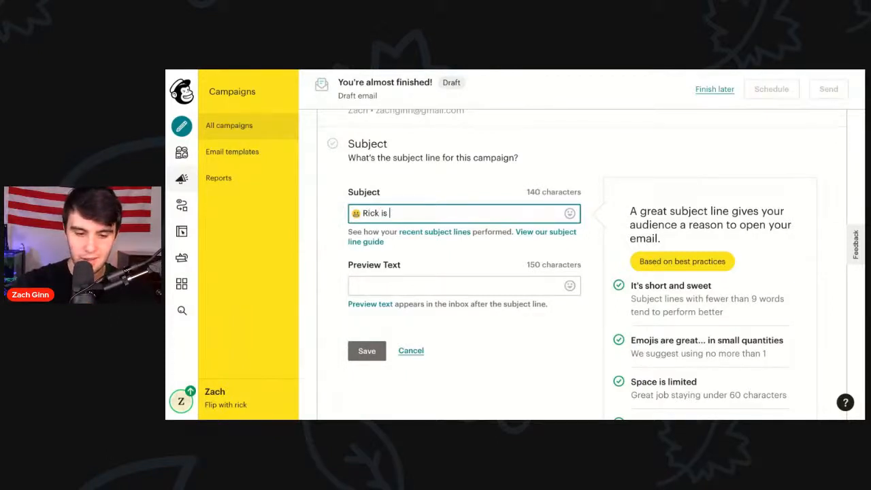
text(going to kill me )
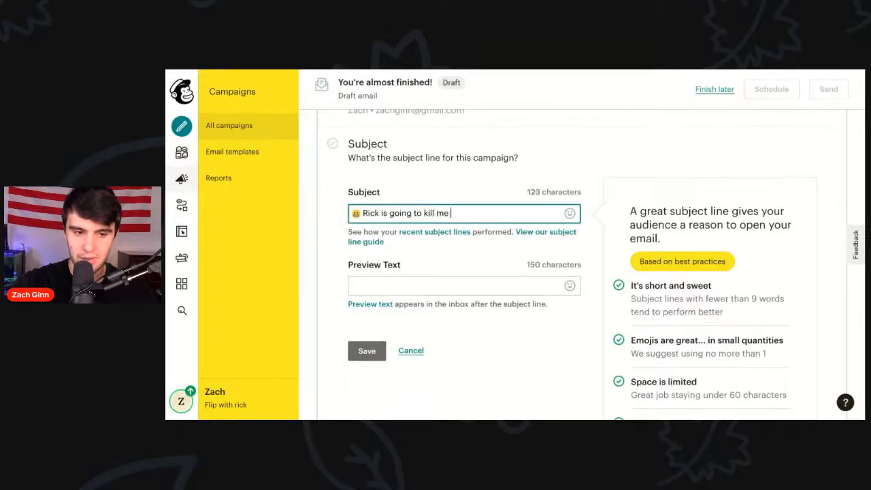
text(for s)
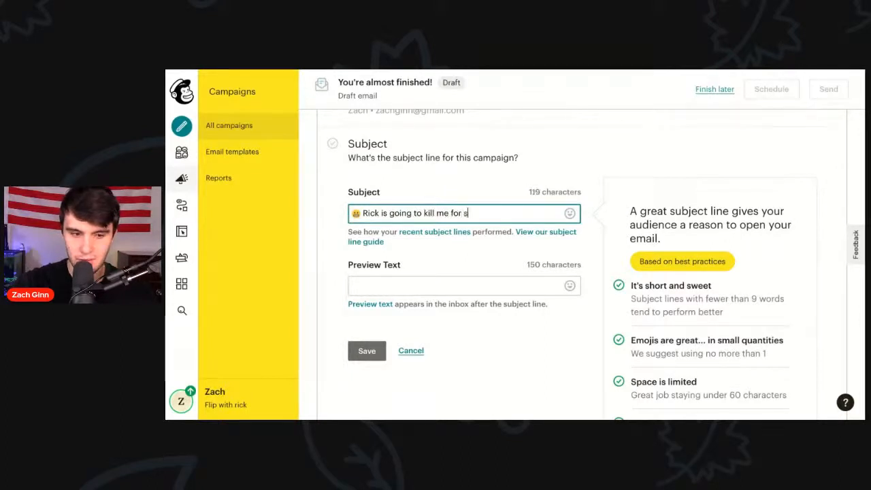
text(ending you this)
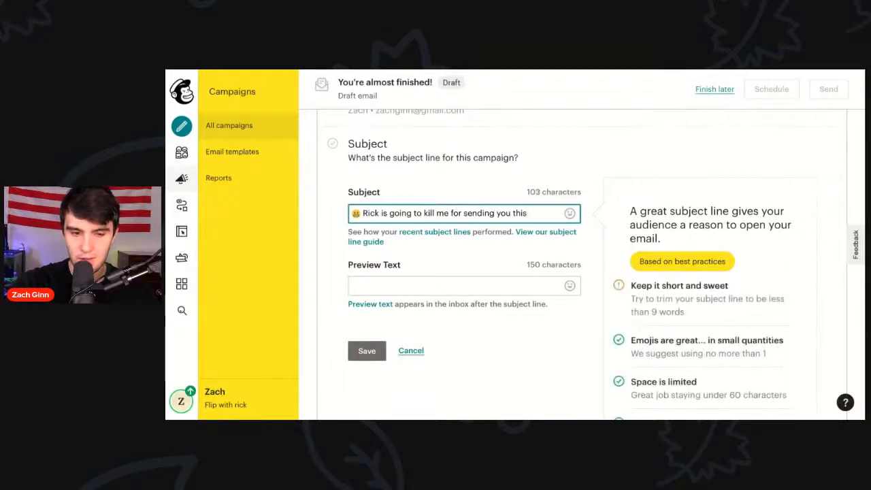
Step: Trim the subject to 'Rick is going to kill me' by deleting 'for sending you this'
click(353, 284)
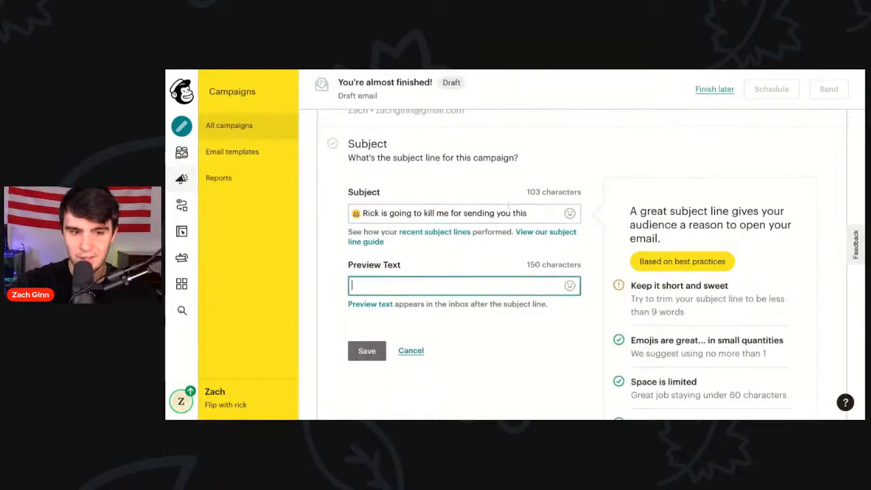
click(533, 214)
drag(533, 214, 450, 213)
key(BackSpace)
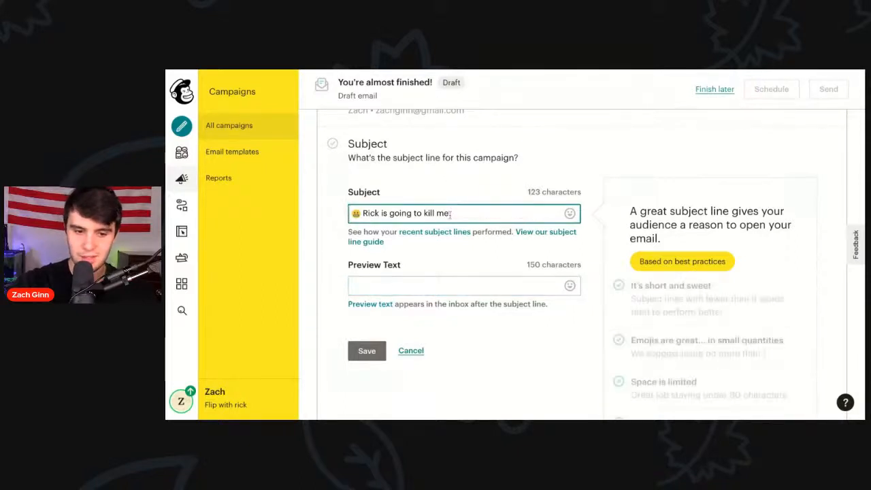
Step: Enter 'Insanely Discounted House!!' as the preview text and save the subject details
click(430, 286)
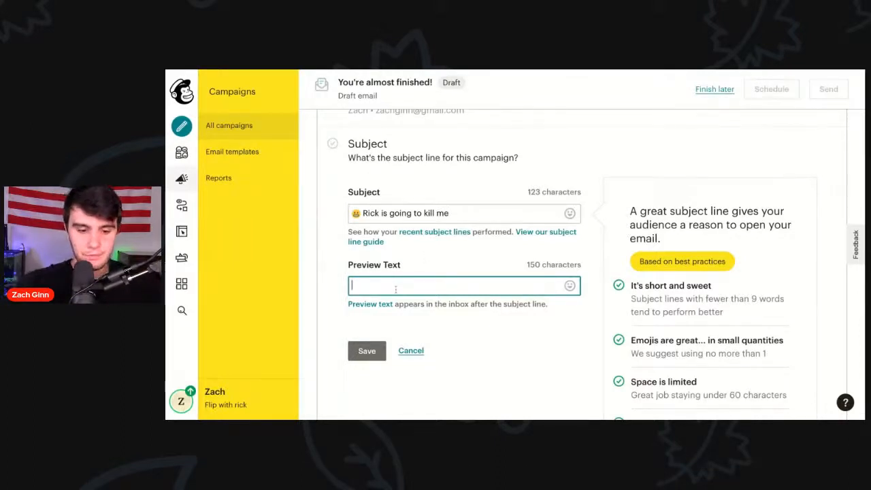
text(In)
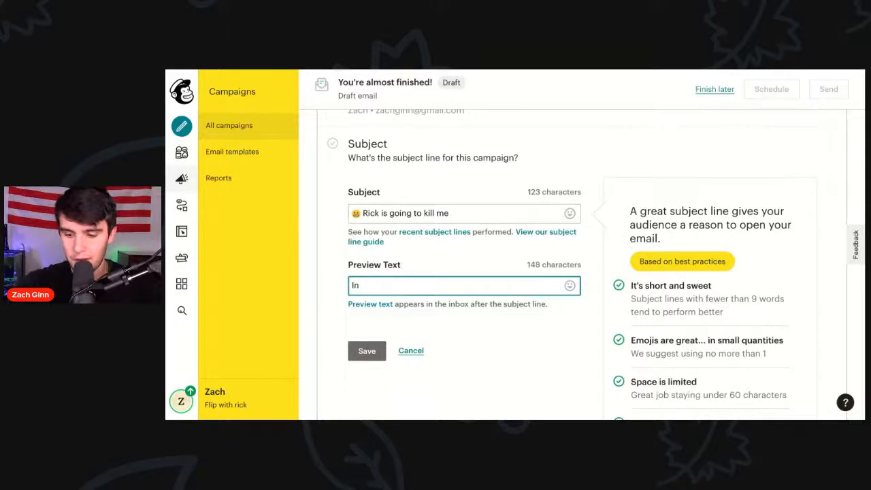
text(sane)
key(BackSpace)
text(ly Discou)
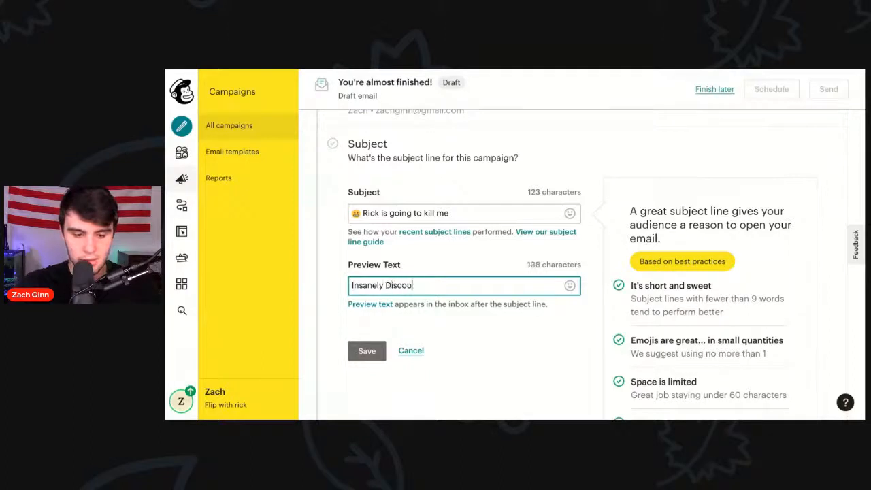
text(nted Houses)
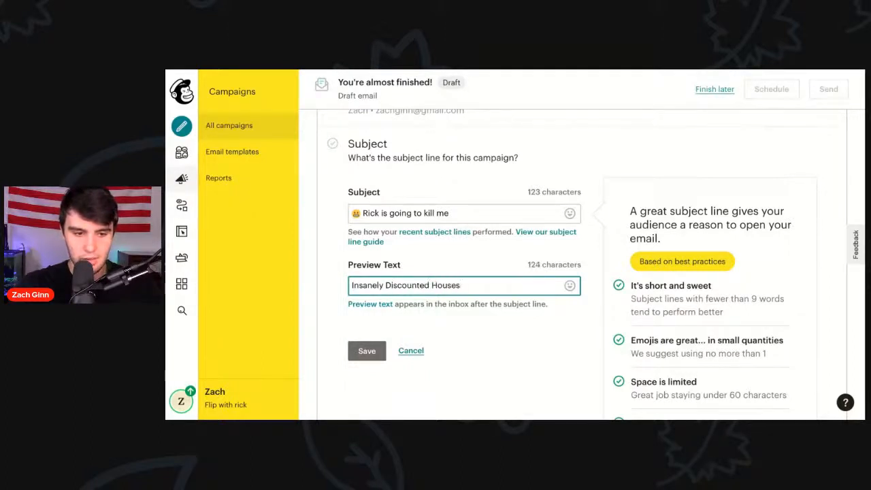
text(e!!)
click(366, 351)
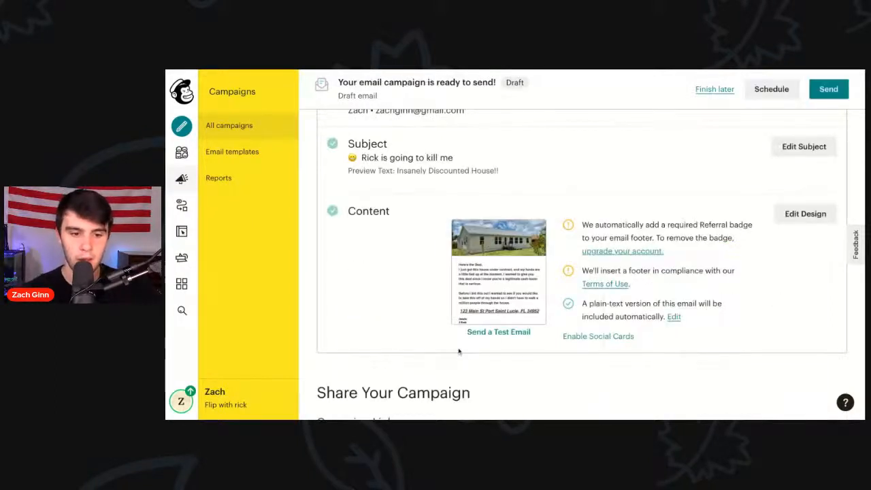
Step: Open the desktop preview of the email from the Content section thumbnail
click(498, 279)
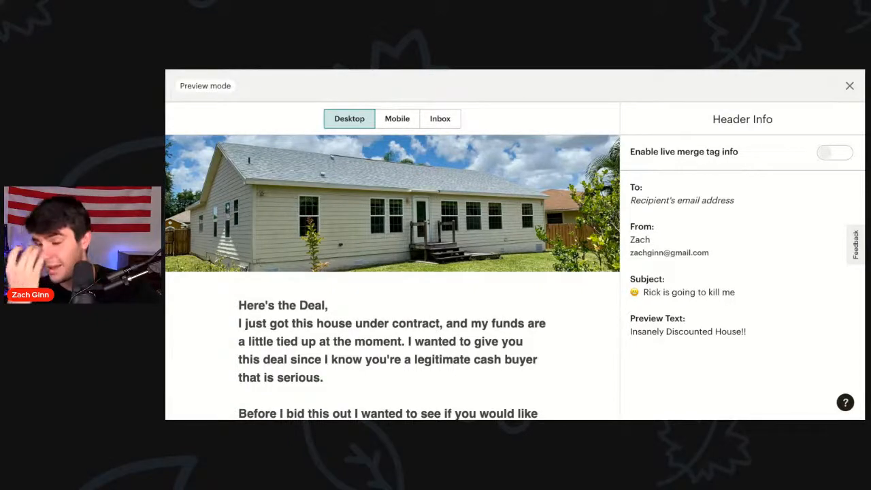
scroll(318, 248, down, 3)
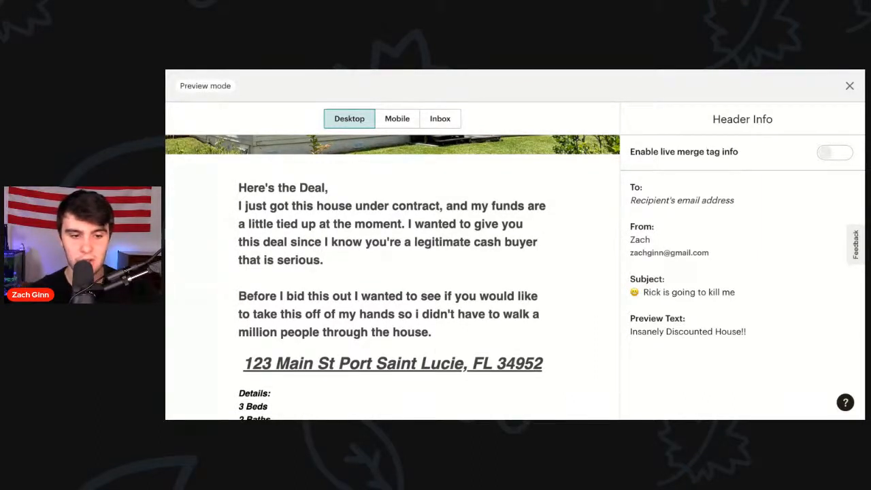
scroll(393, 277, down, 3)
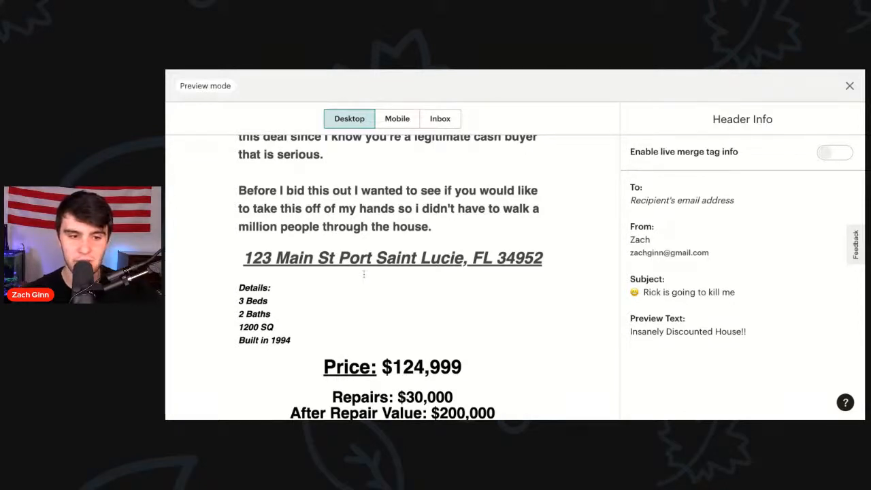
scroll(356, 154, down, 3)
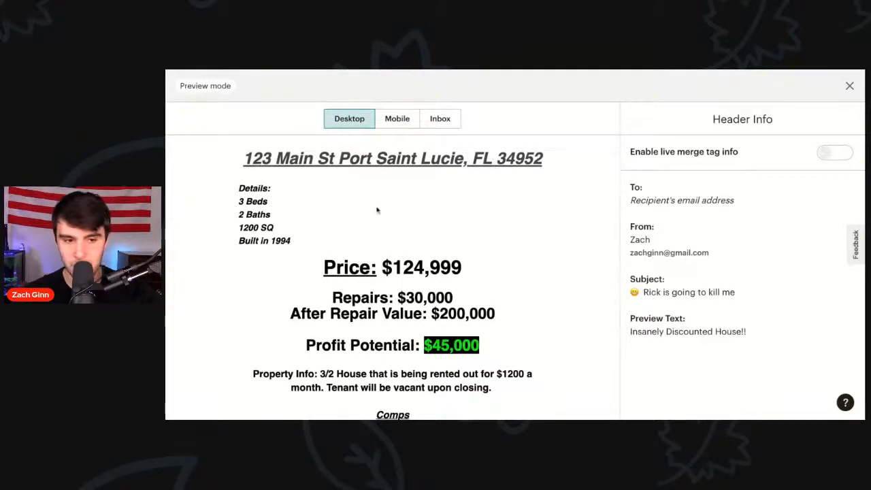
scroll(399, 206, down, 3)
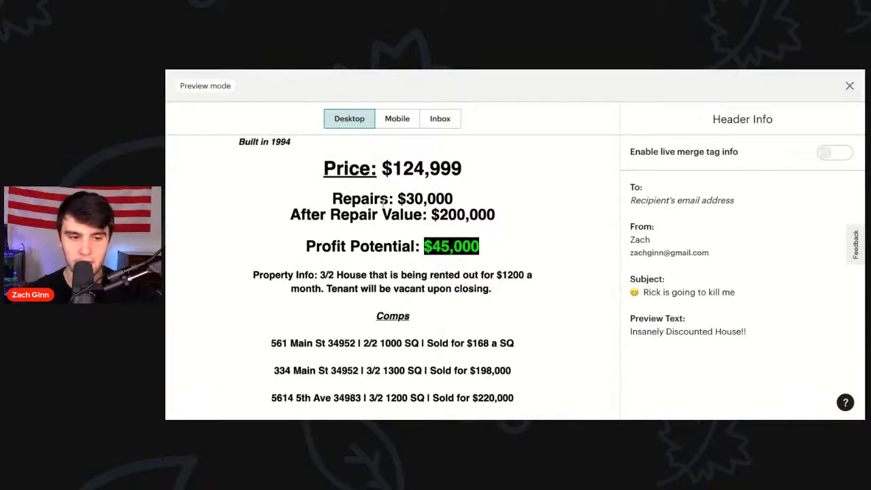
scroll(340, 319, down, 3)
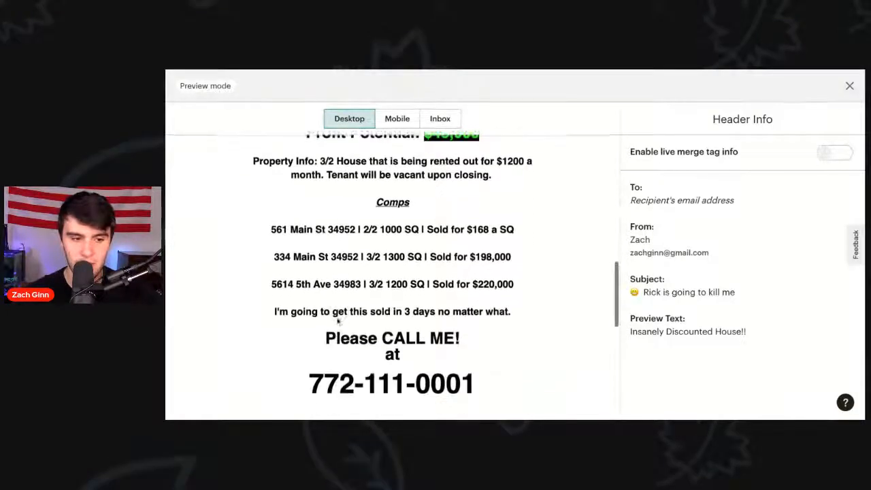
scroll(466, 281, down, 6)
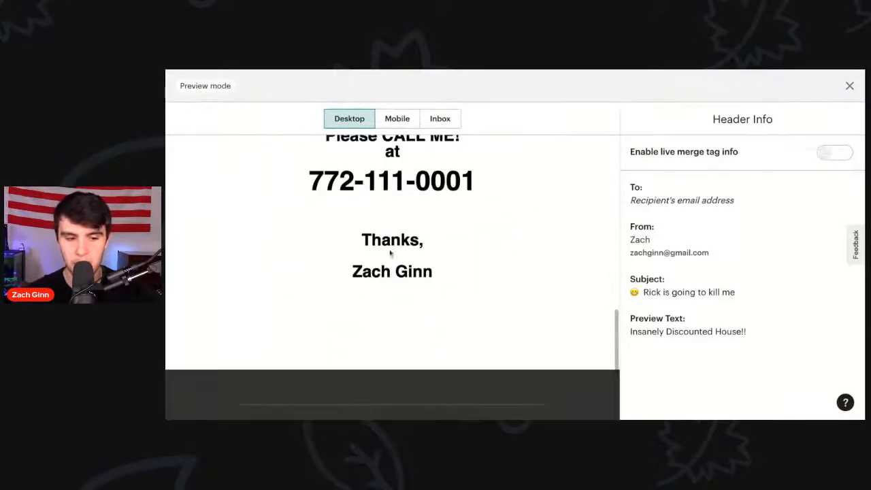
scroll(392, 248, down, 5)
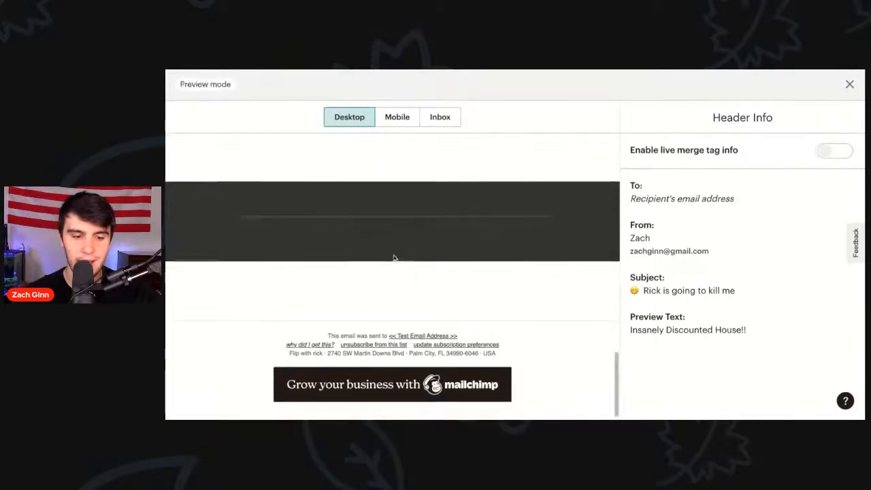
scroll(393, 252, up, 1)
scroll(395, 259, up, 20)
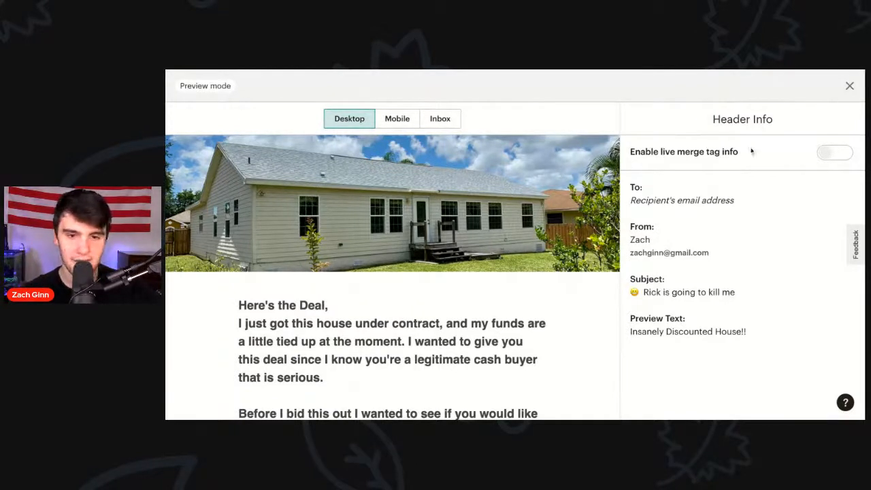
Step: Close the preview and send the campaign immediately with Send Now
click(850, 87)
scroll(633, 228, down, 3)
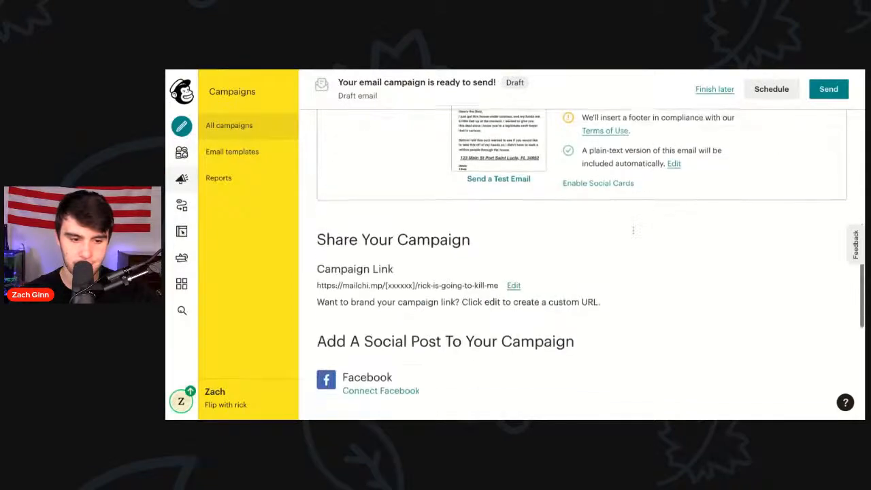
scroll(633, 230, down, 5)
scroll(632, 230, up, 3)
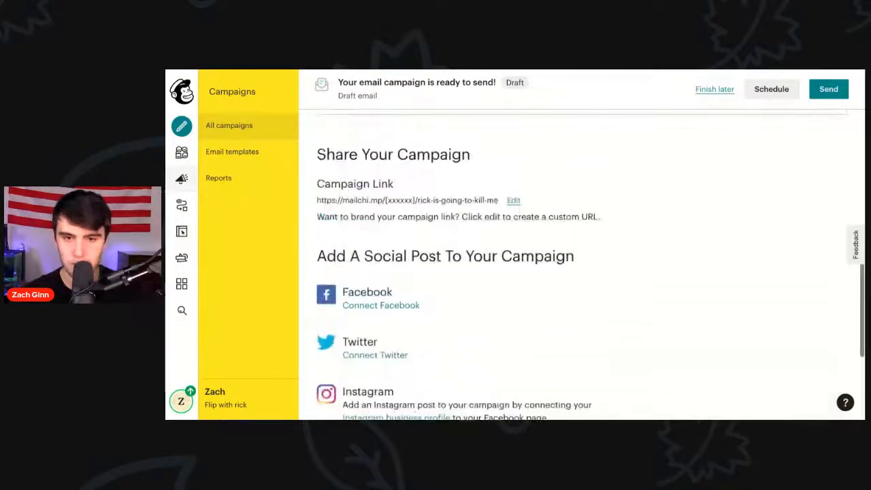
scroll(581, 266, up, 2)
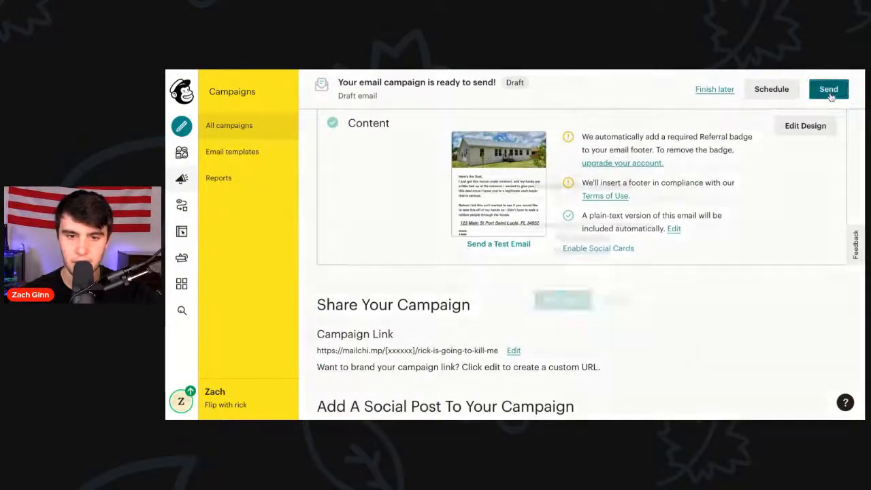
click(829, 89)
click(565, 297)
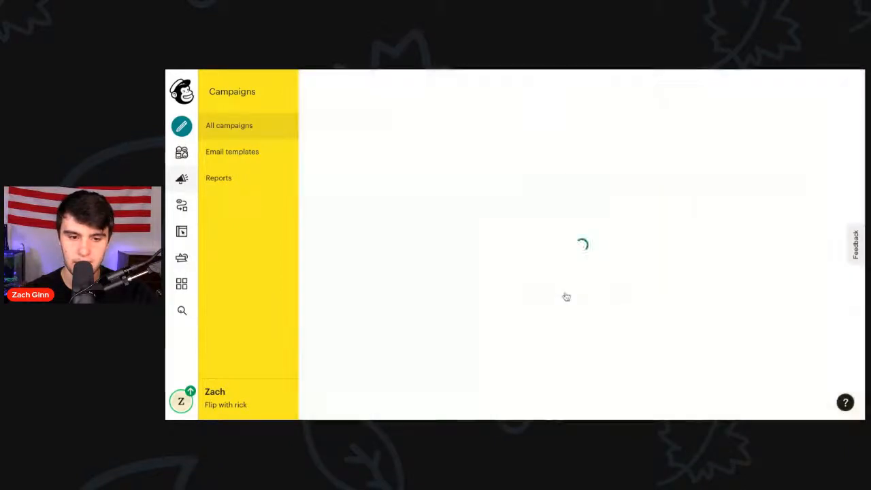